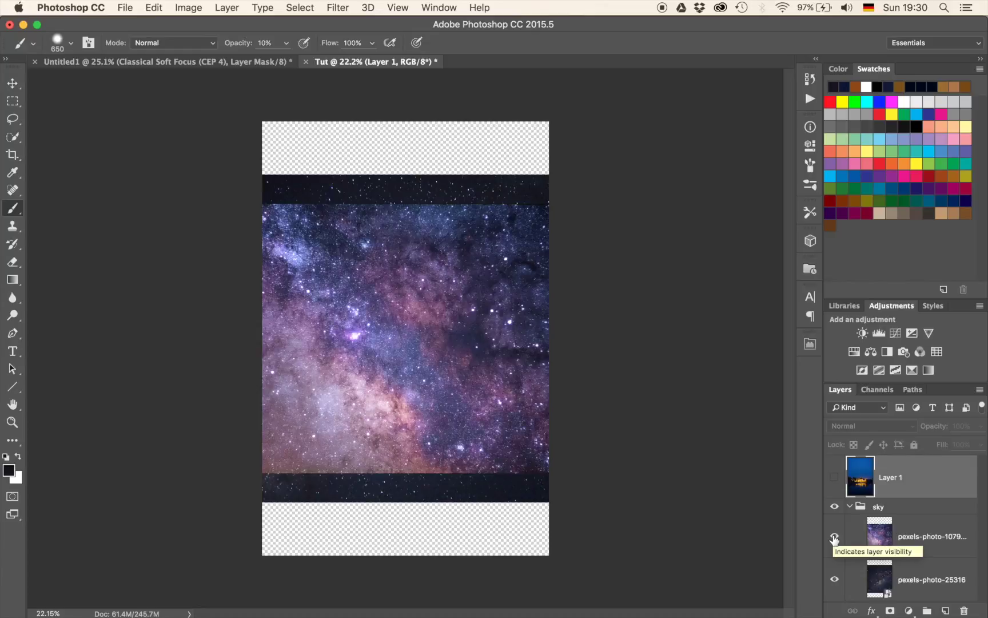
Step: Check the sky group's upper galaxy photo by hiding and reshowing it, and make the castle photo on Layer 1 visible
{"action": "left_click", "coordinate": [834, 536]}
{"action": "left_click", "coordinate": [835, 536]}
{"action": "left_click", "coordinate": [834, 478]}
Step: View the star cluster photo's Pexels page in Safari and return to the Photoshop document
{"action": "key", "text": "ctrl+Up"}
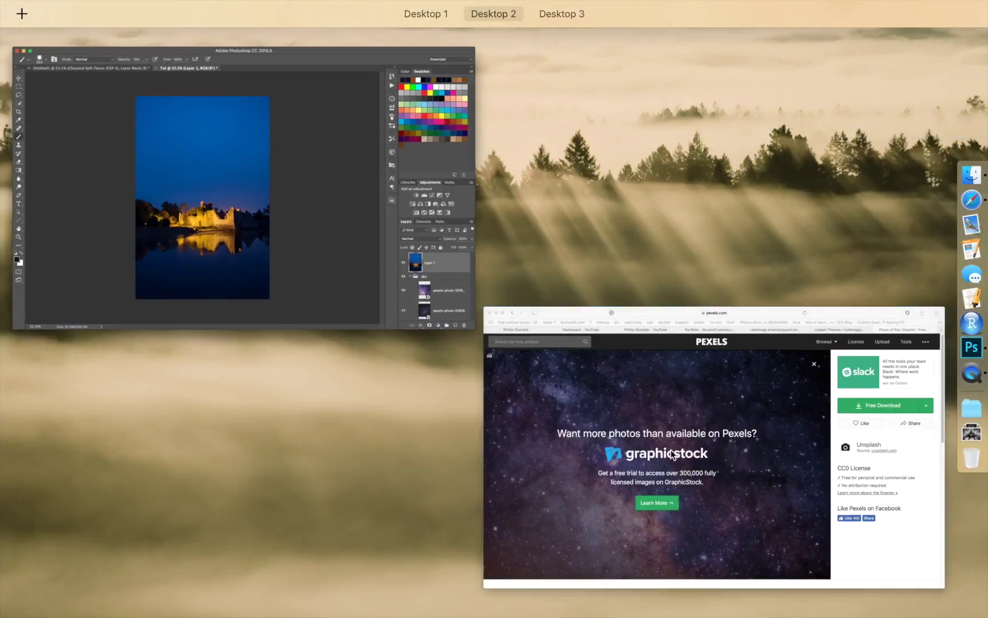
{"action": "left_click", "coordinate": [671, 453]}
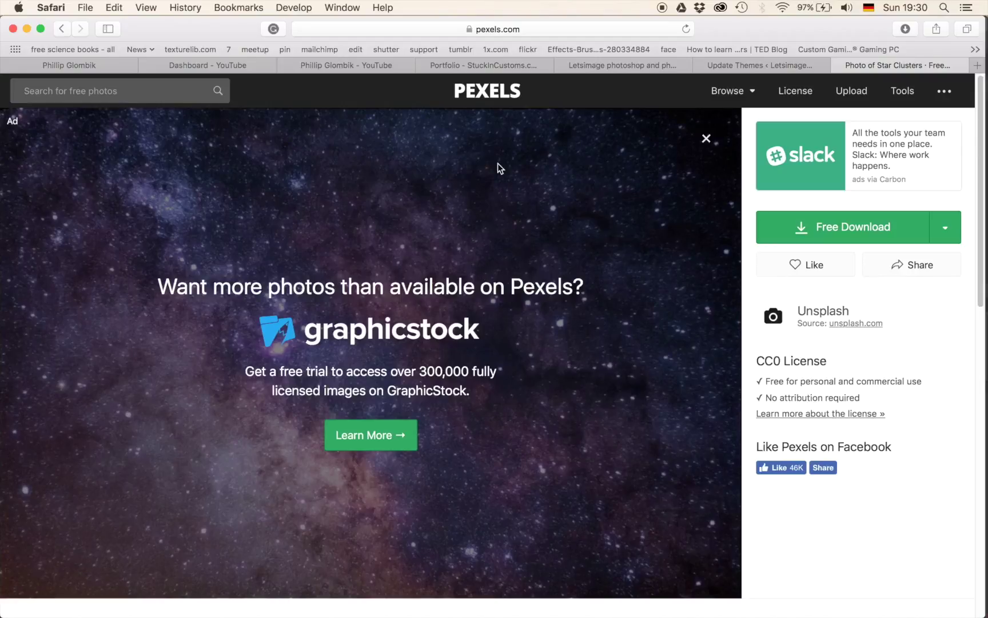
{"action": "key", "text": "ctrl+Up"}
{"action": "left_click", "coordinate": [339, 235]}
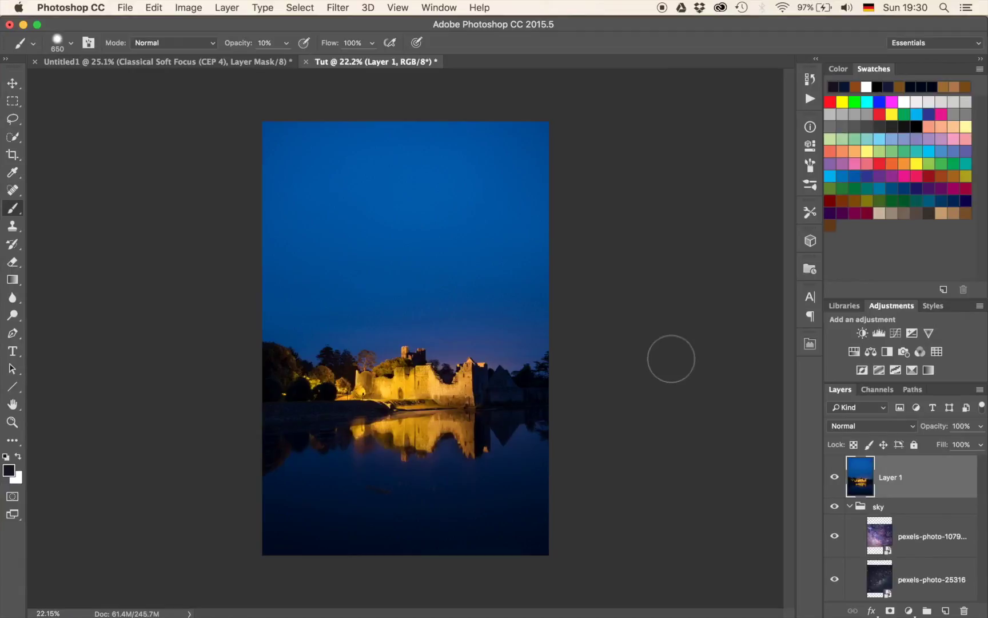
Step: Add a Levels adjustment above Layer 1 with the black input at 35 and the midtones at 0.61
{"action": "left_click", "coordinate": [879, 333]}
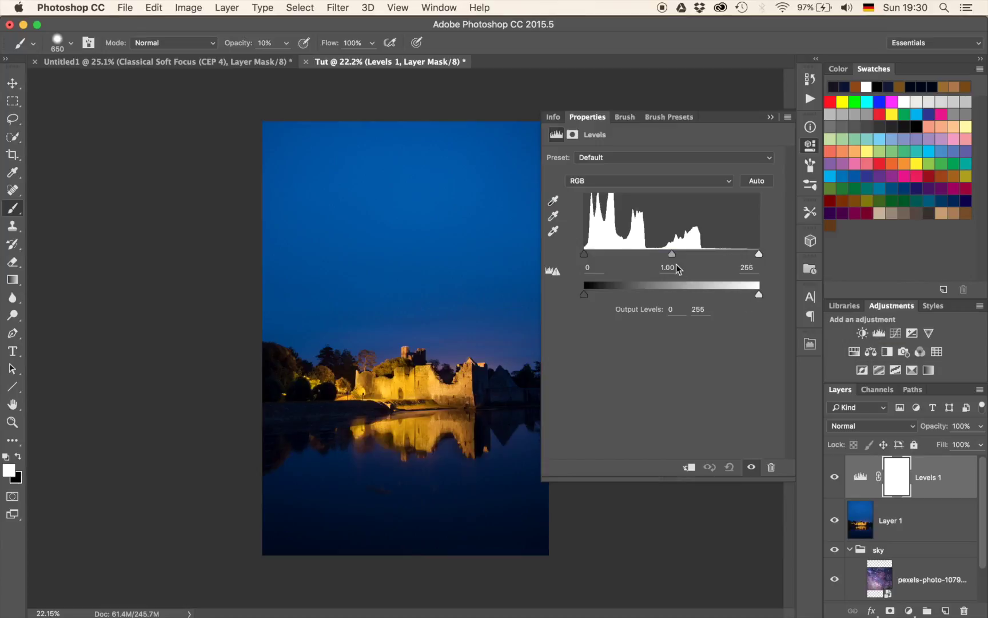
{"action": "left_click_drag", "start_coordinate": [672, 258], "coordinate": [710, 262]}
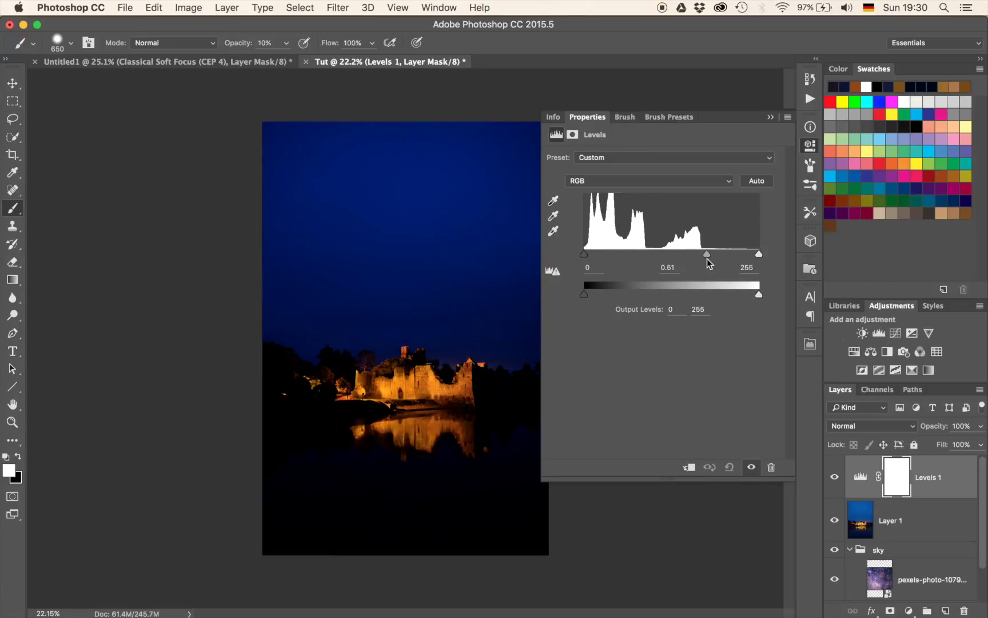
{"action": "left_click_drag", "start_coordinate": [583, 256], "coordinate": [610, 257]}
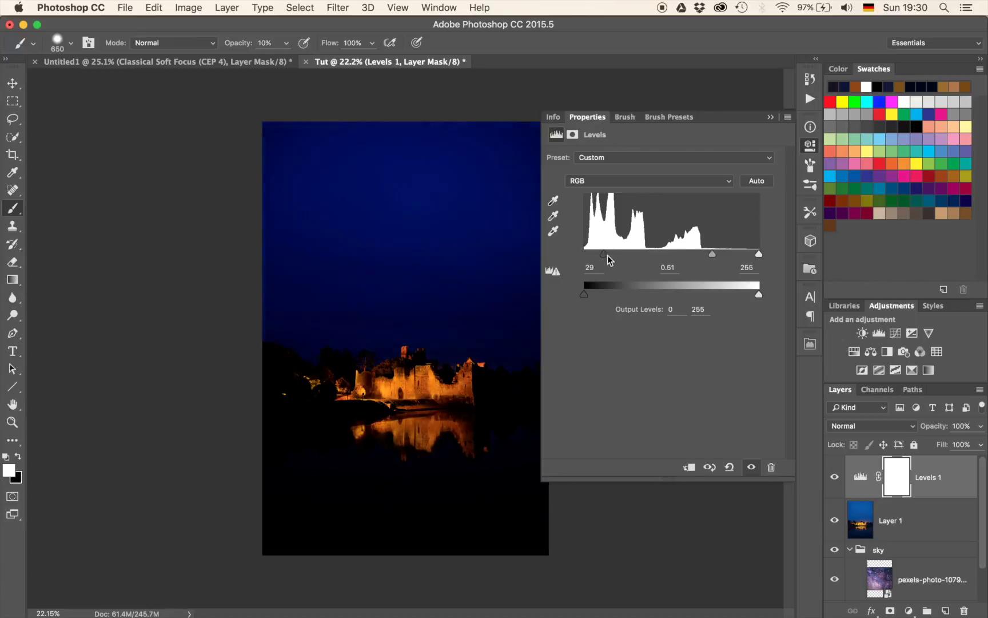
{"action": "left_click_drag", "start_coordinate": [713, 256], "coordinate": [708, 257]}
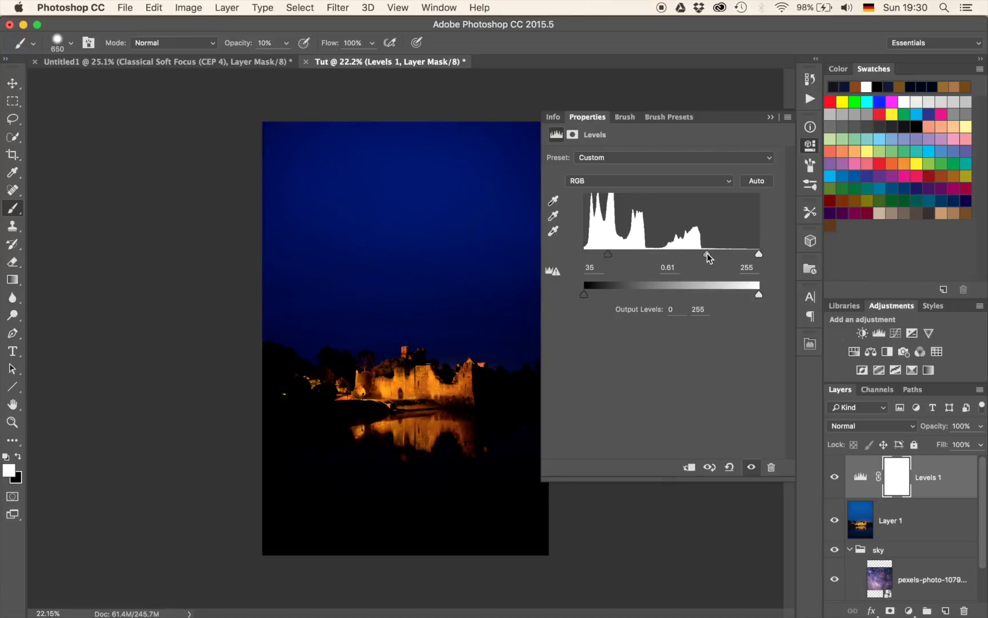
{"action": "left_click", "coordinate": [770, 117]}
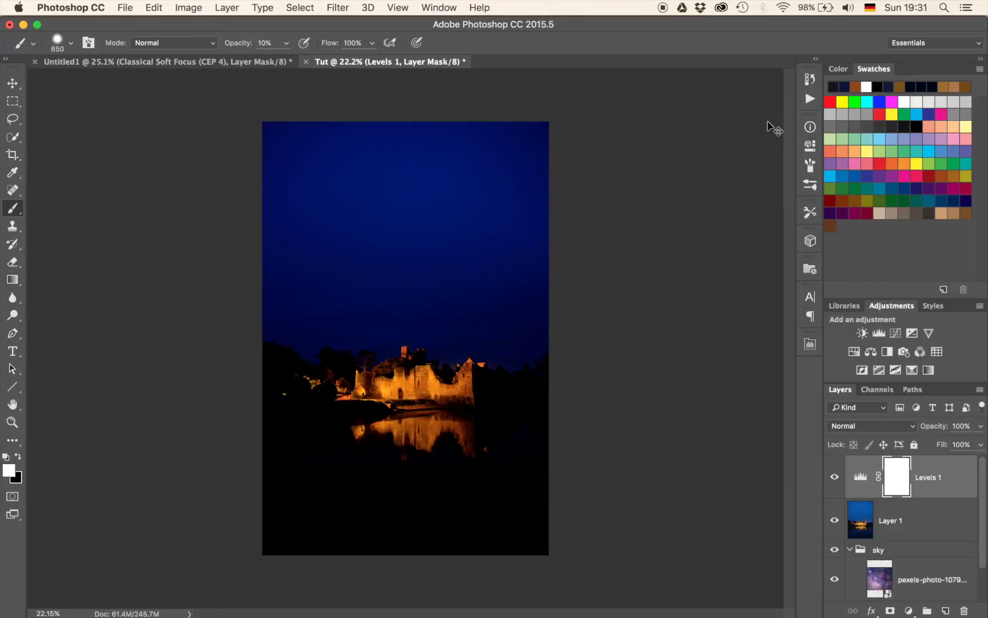
Step: Invert the Levels mask and build up white linear gradients at 50% opacity on it, from the top edge down towards the castle
{"action": "key", "text": "super+i"}
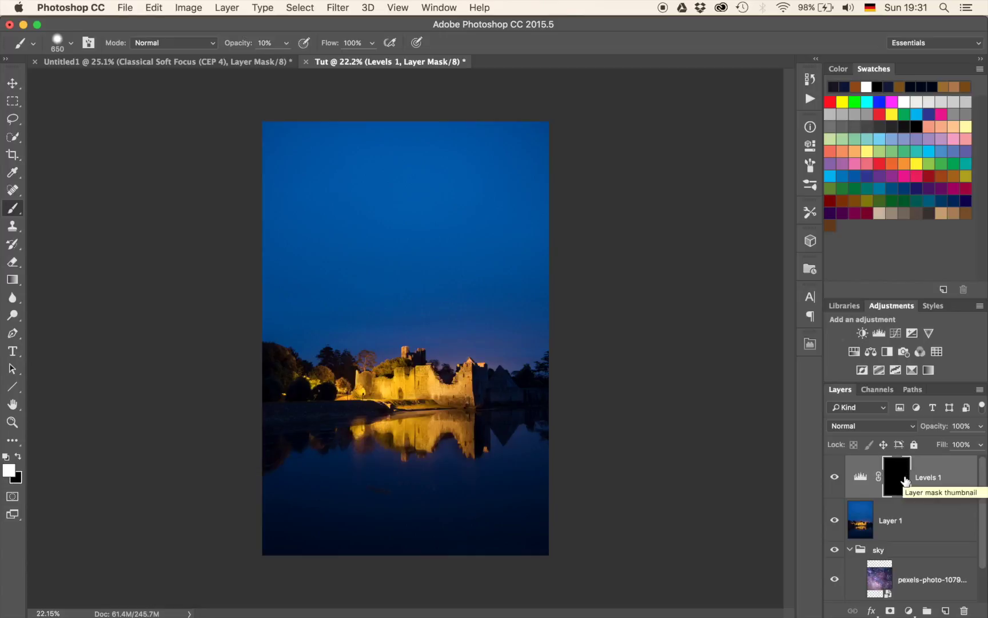
{"action": "key", "text": "g"}
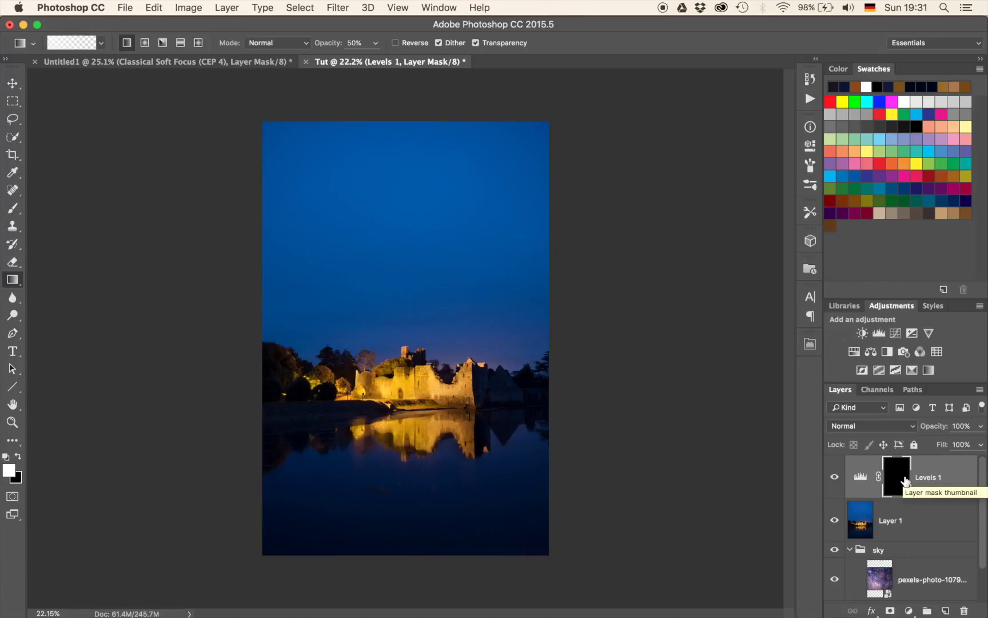
{"action": "left_click", "coordinate": [12, 281]}
{"action": "left_click", "coordinate": [70, 278]}
{"action": "left_click_drag", "start_coordinate": [397, 121], "coordinate": [399, 422]}
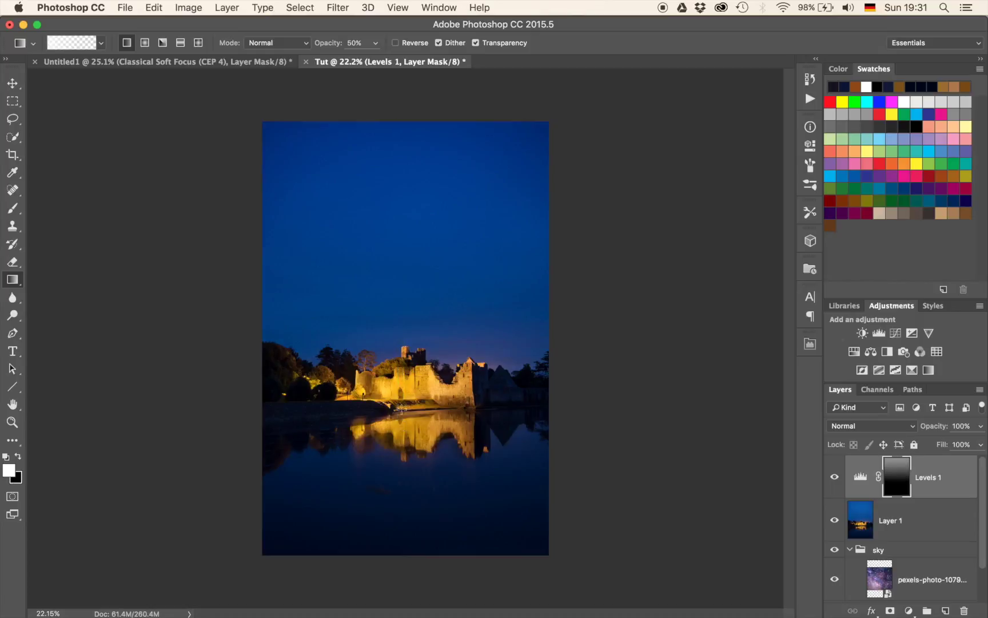
{"action": "left_click_drag", "start_coordinate": [381, 121], "coordinate": [384, 280]}
{"action": "left_click_drag", "start_coordinate": [403, 121], "coordinate": [409, 382]}
{"action": "left_click_drag", "start_coordinate": [410, 121], "coordinate": [410, 385]}
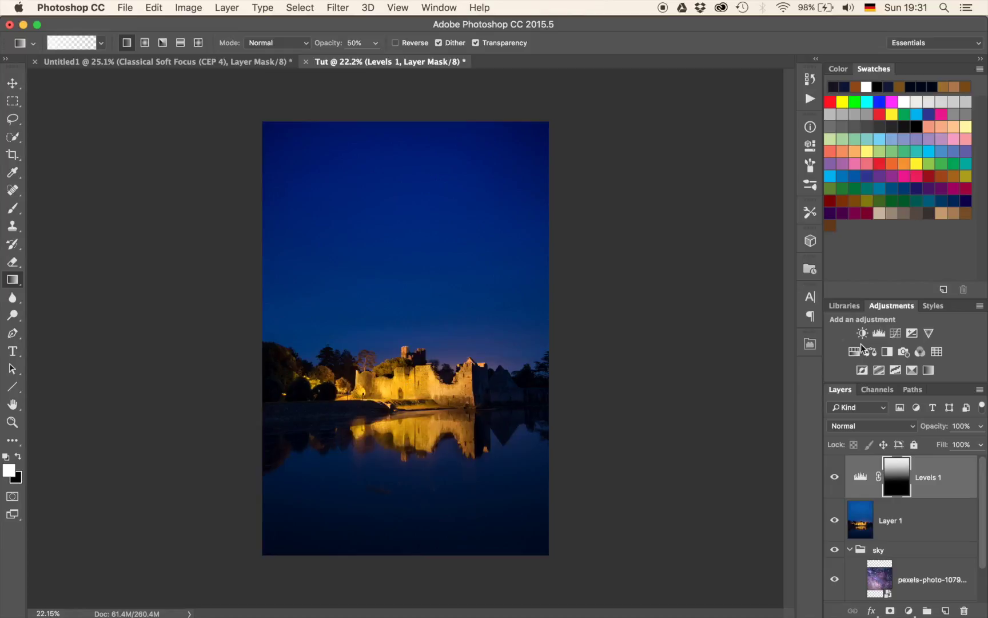
Step: Add a darkening Curves adjustment above Levels 1 with a midtone point at input 143, output 106
{"action": "left_click", "coordinate": [896, 332]}
{"action": "left_click_drag", "start_coordinate": [668, 268], "coordinate": [686, 291]}
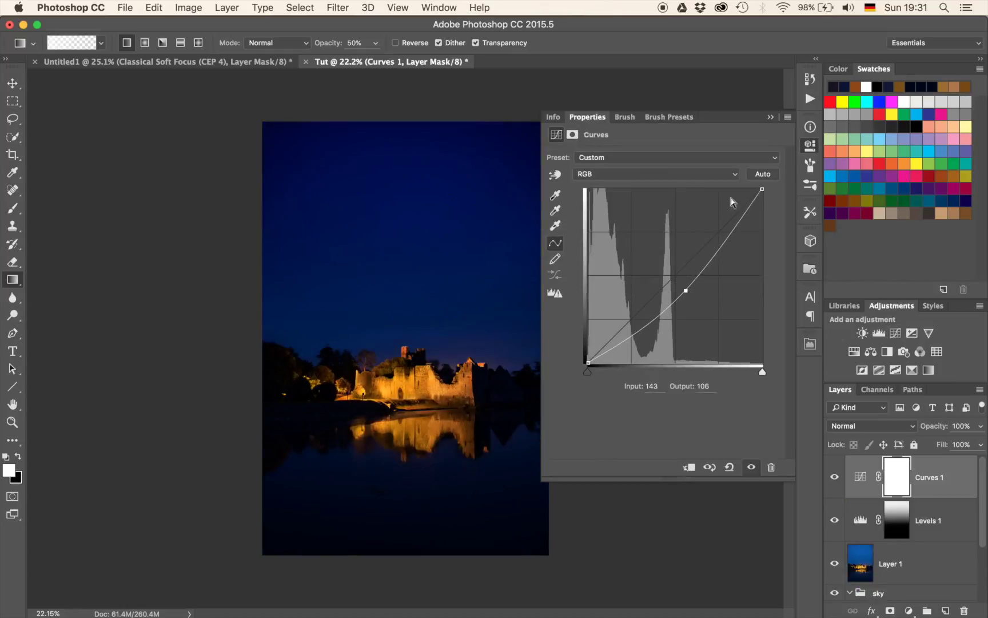
{"action": "left_click", "coordinate": [770, 117]}
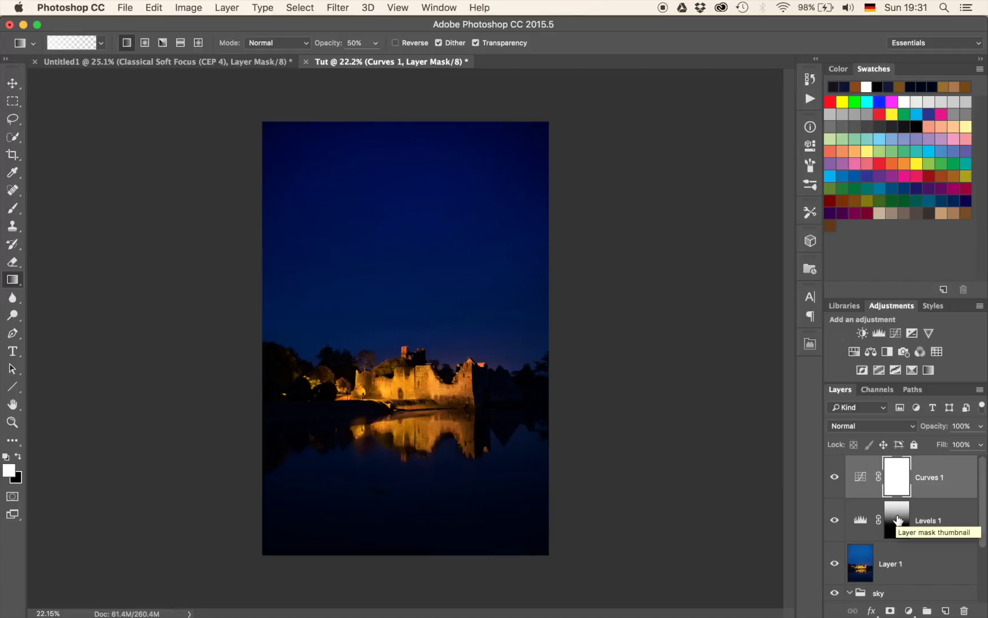
Step: Replace the Curves 1 mask with a copy of the Levels 1 gradient mask and compare the image with and without the adjustment
{"action": "left_click_drag", "start_coordinate": [898, 520], "coordinate": [898, 474]}
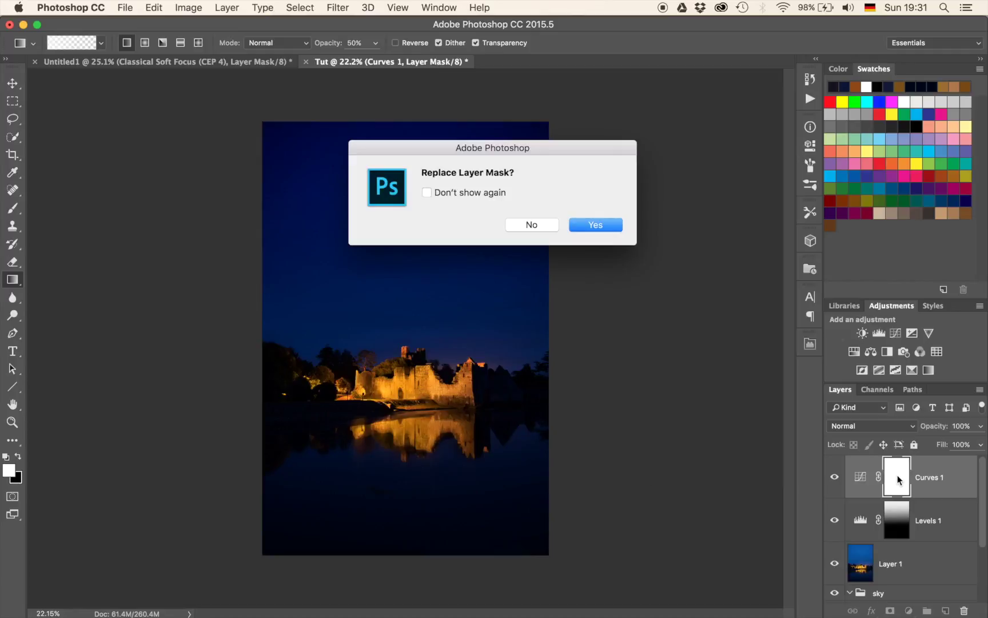
{"action": "key", "text": "Return"}
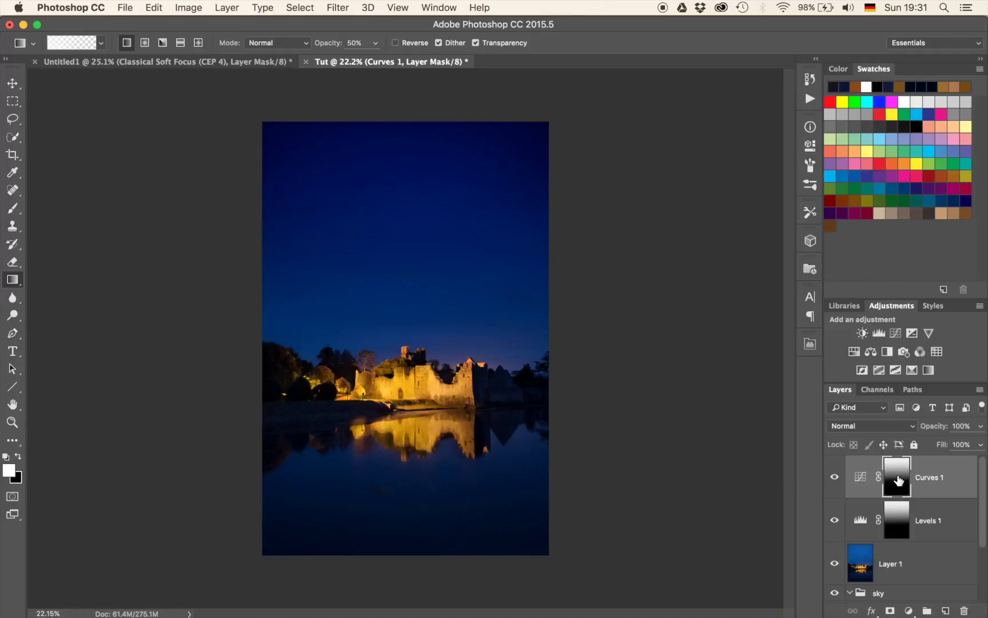
{"action": "left_click", "coordinate": [834, 478]}
{"action": "left_click", "coordinate": [834, 478]}
Step: Stamp all visible layers into a new merged layer above Curves 1
{"action": "scroll", "coordinate": [397, 386], "scroll_direction": "up", "scroll_amount": 5}
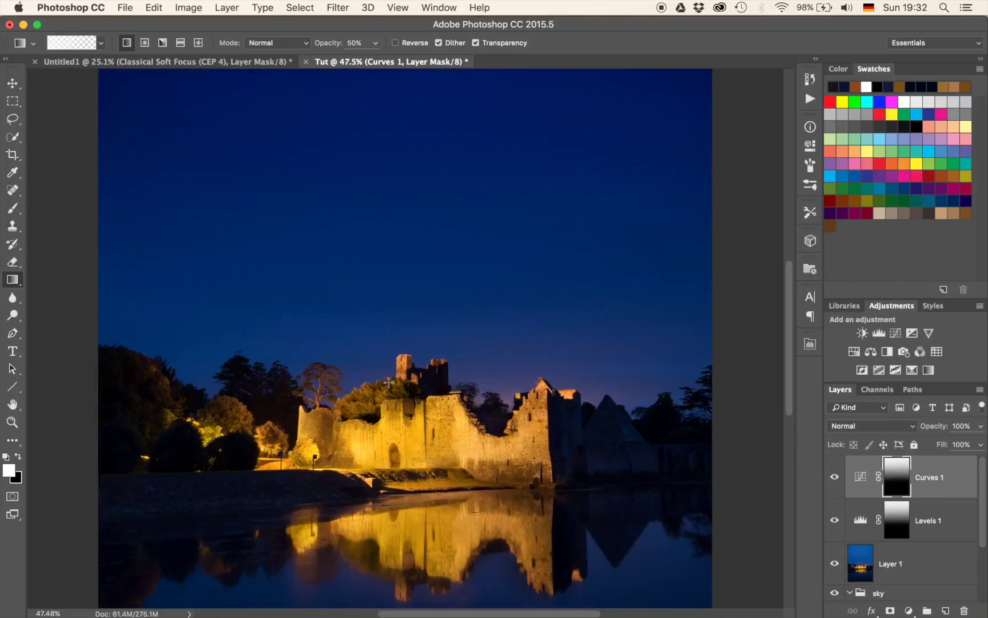
{"action": "scroll", "coordinate": [389, 382], "scroll_direction": "up", "scroll_amount": 1}
{"action": "scroll", "coordinate": [330, 291], "scroll_direction": "up", "scroll_amount": 3}
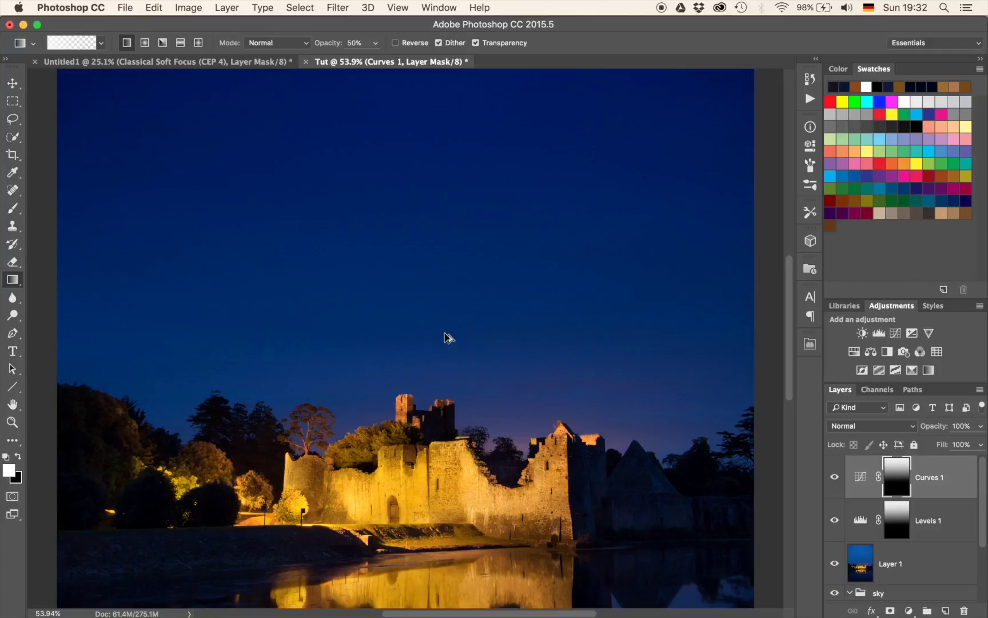
{"action": "key", "text": "super+alt+shift+e"}
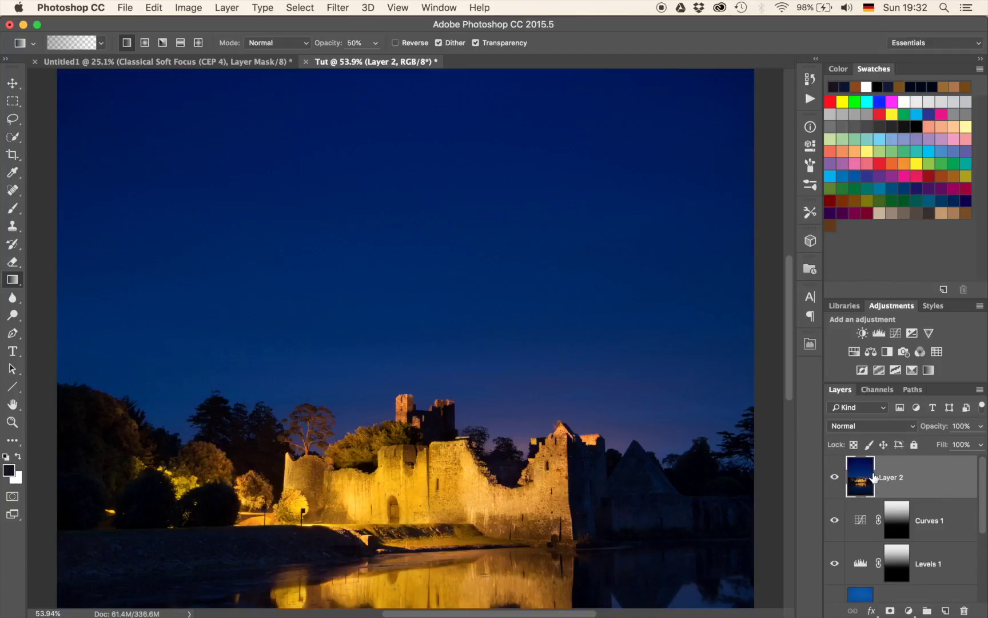
Step: Apply a Gaussian Blur of about 130 pixels to the merged Layer 2 and copy the Curves 1 gradient mask onto it
{"action": "key", "text": "super+0"}
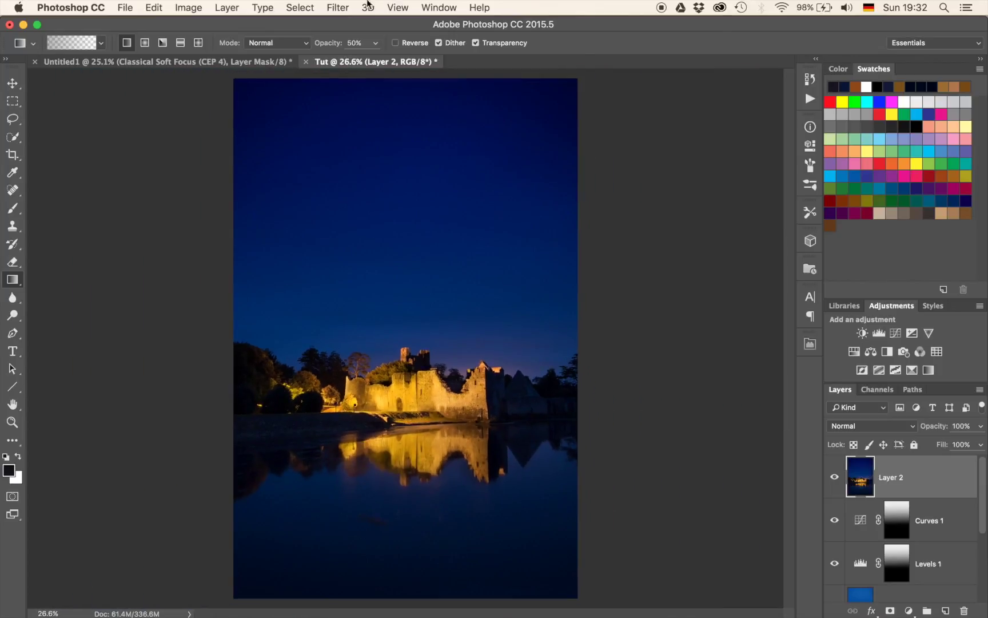
{"action": "left_click", "coordinate": [346, 4]}
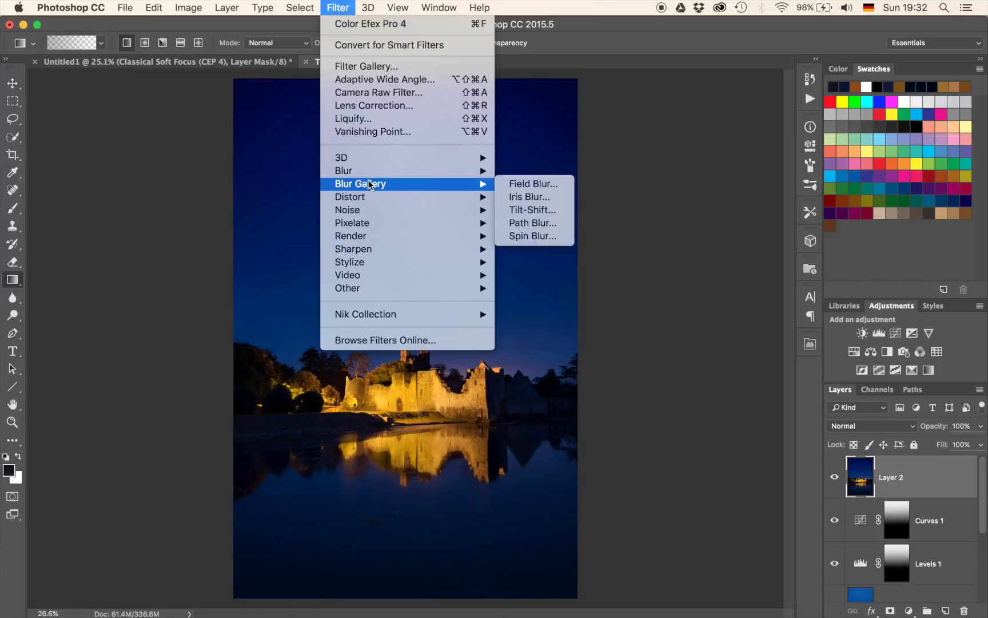
{"action": "mouse_move", "coordinate": [369, 173]}
{"action": "left_click", "coordinate": [538, 222]}
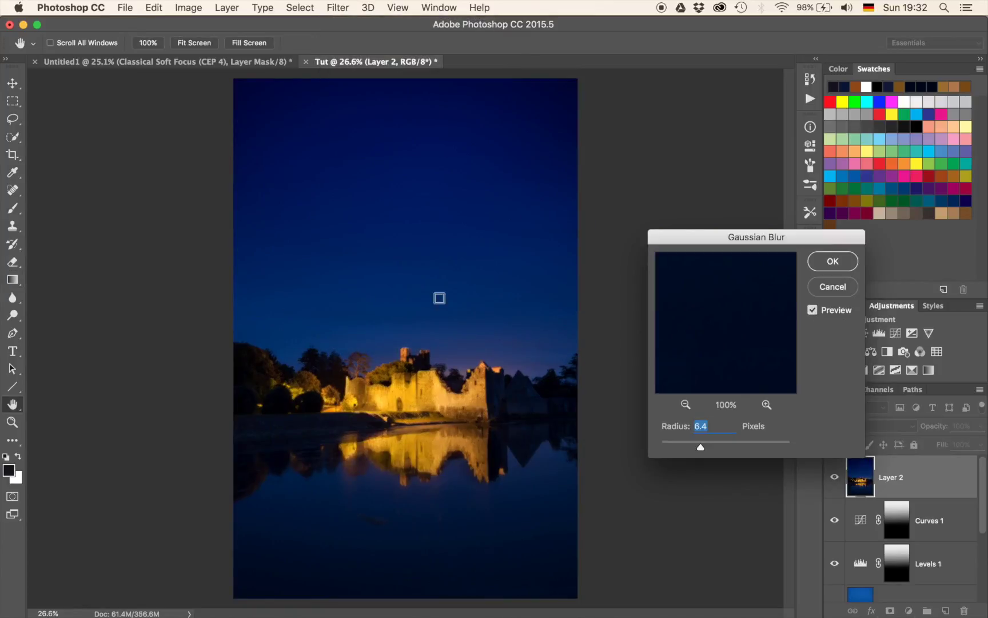
{"action": "type", "text": "129.5"}
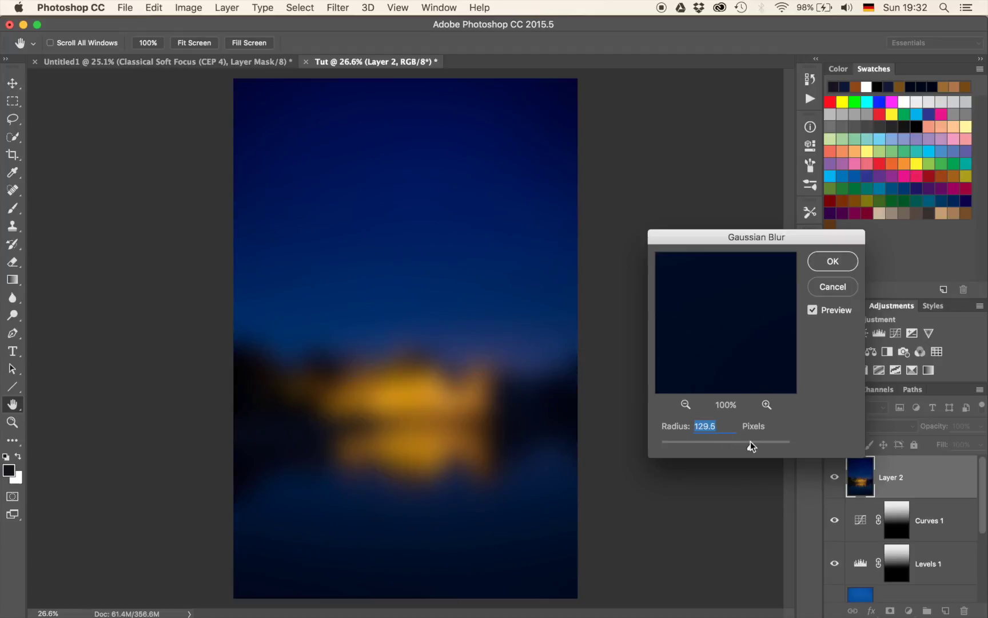
{"action": "left_click", "coordinate": [833, 261]}
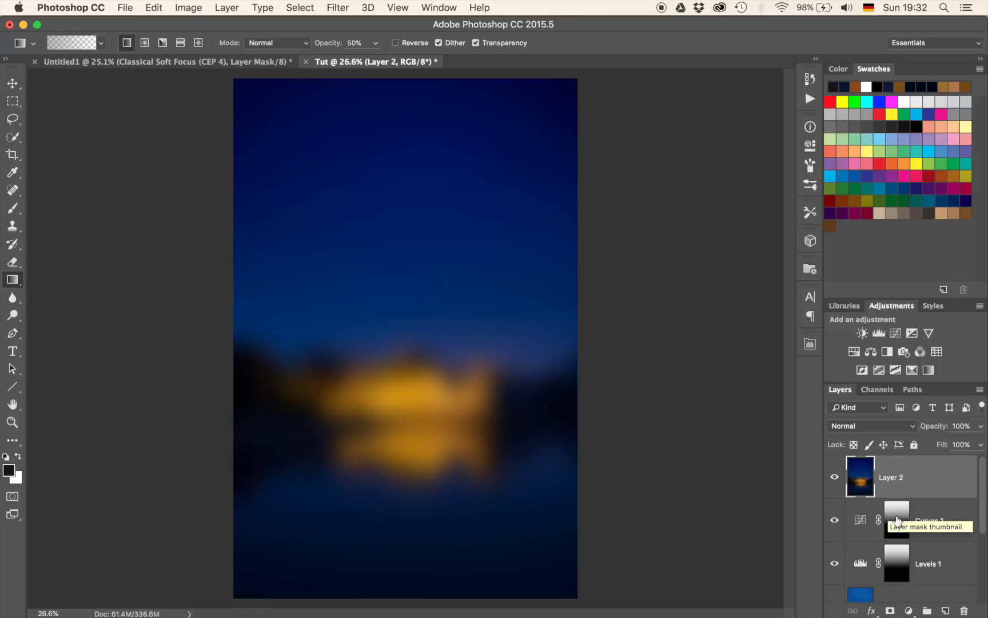
{"action": "left_click_drag", "start_coordinate": [897, 520], "coordinate": [899, 485]}
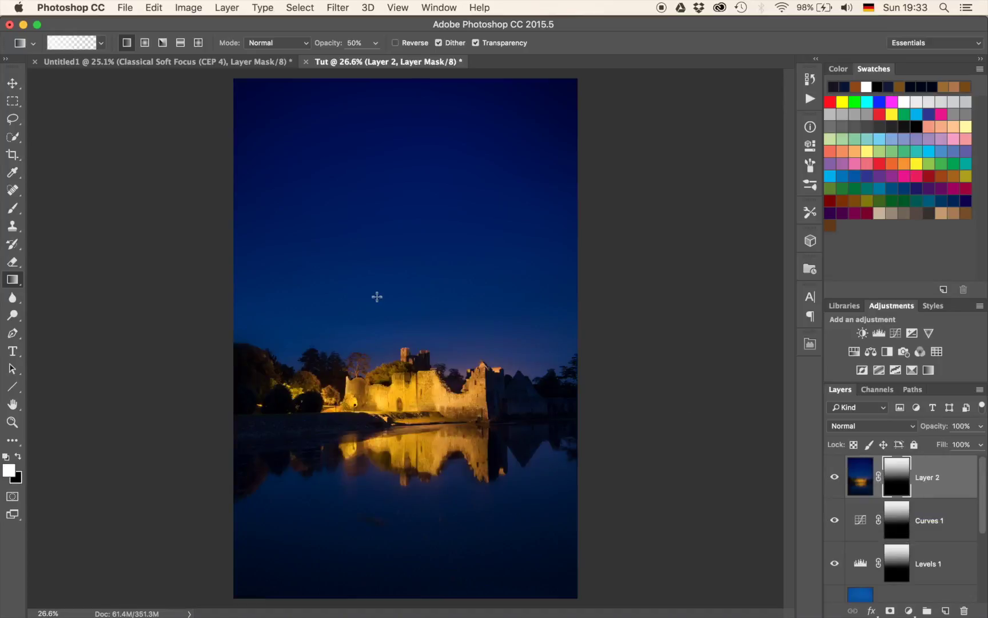
Step: Paint white with a soft 650 px brush at 30% opacity over the sky on Layer 2's mask to extend the blur
{"action": "scroll", "coordinate": [377, 296], "scroll_direction": "up", "scroll_amount": 1}
{"action": "scroll", "coordinate": [377, 296], "scroll_direction": "up", "scroll_amount": 5}
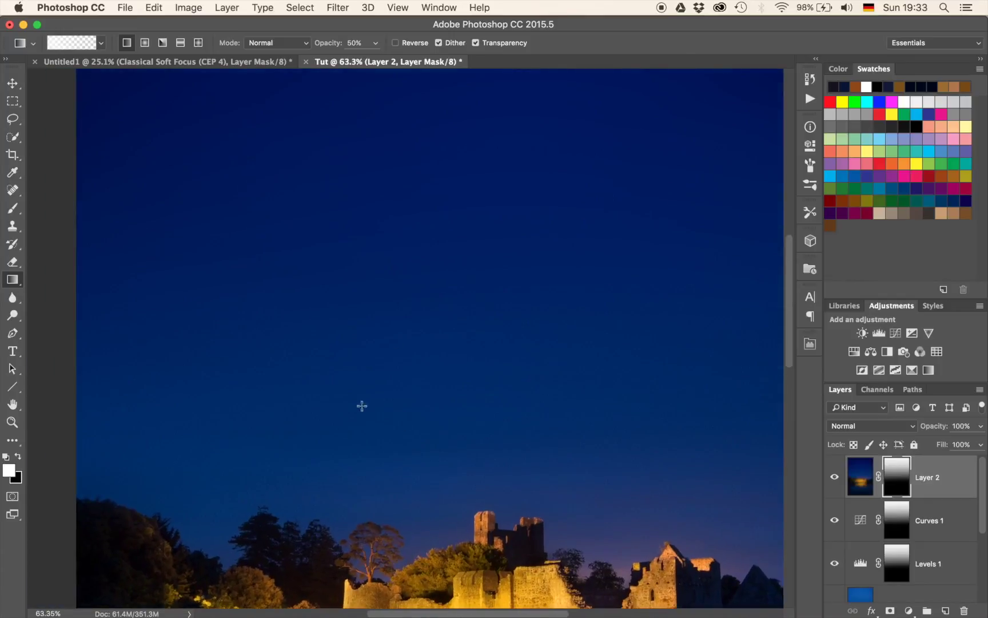
{"action": "key", "text": "b"}
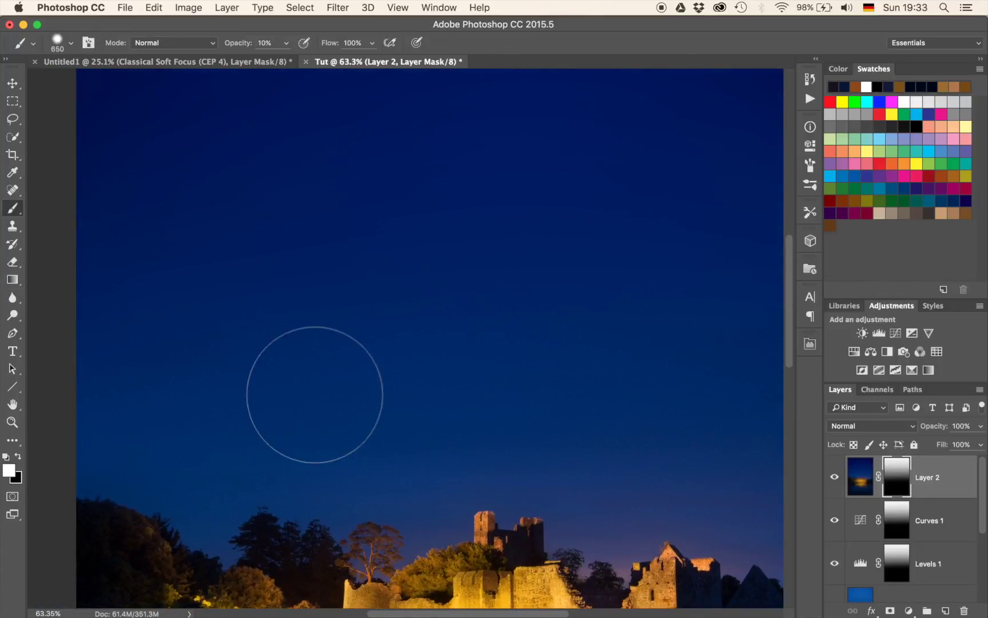
{"action": "key", "text": "3"}
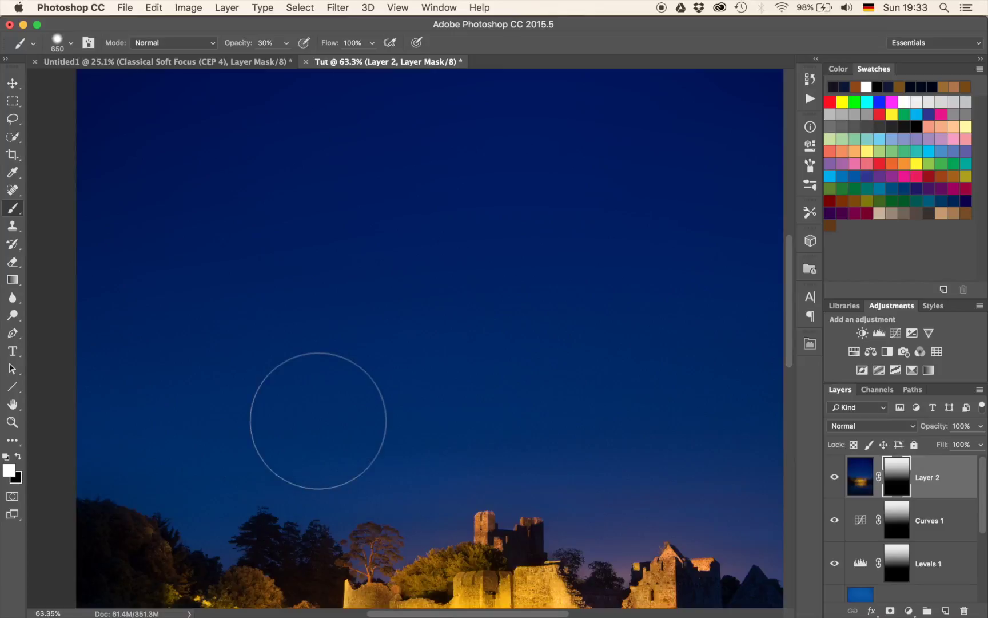
{"action": "mouse_move", "coordinate": [515, 291]}
{"action": "left_mouse_down"}
{"action": "mouse_move", "coordinate": [322, 408]}
{"action": "mouse_move", "coordinate": [556, 394]}
{"action": "left_mouse_up"}
{"action": "scroll", "coordinate": [556, 394], "scroll_direction": "right", "scroll_amount": 5}
{"action": "scroll", "coordinate": [556, 394], "scroll_direction": "down", "scroll_amount": 1}
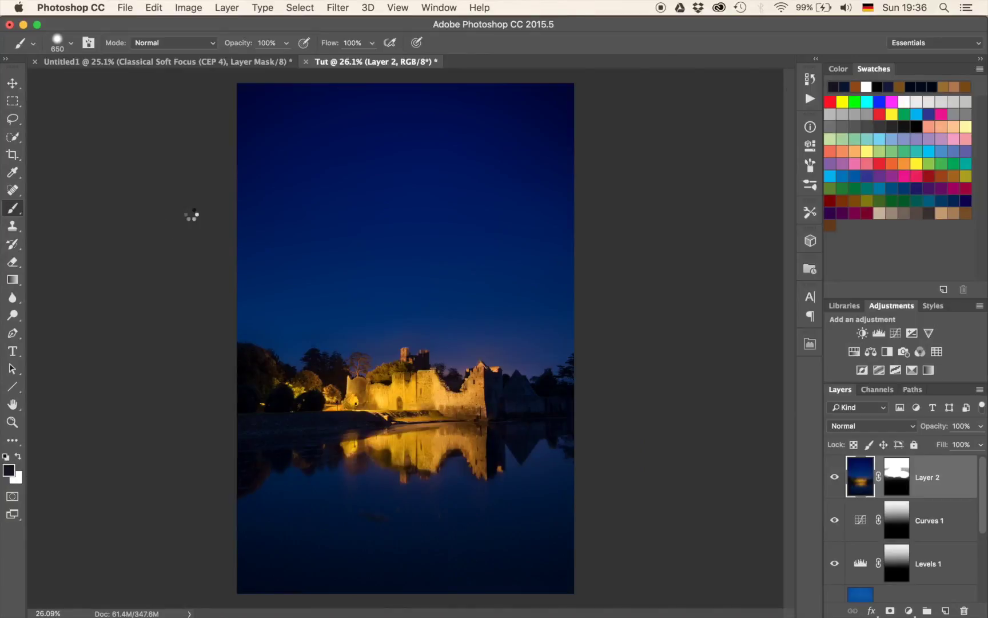
Step: Stamp the visible layers into a new Overlay layer on top and give it a copy of the Curves 1 gradient mask
{"action": "key", "text": "super+alt+shift+e"}
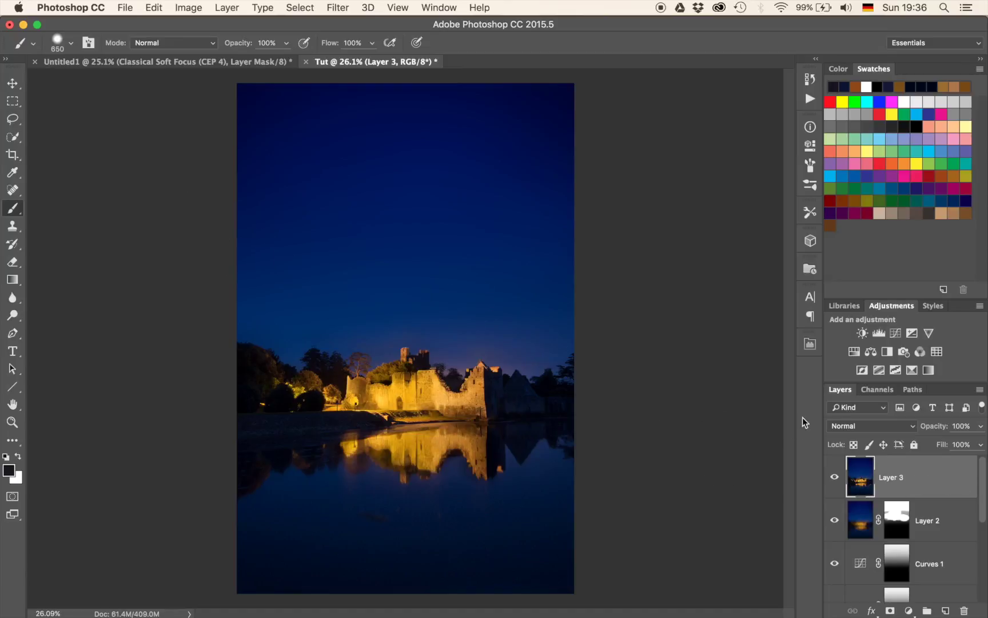
{"action": "left_click", "coordinate": [845, 425]}
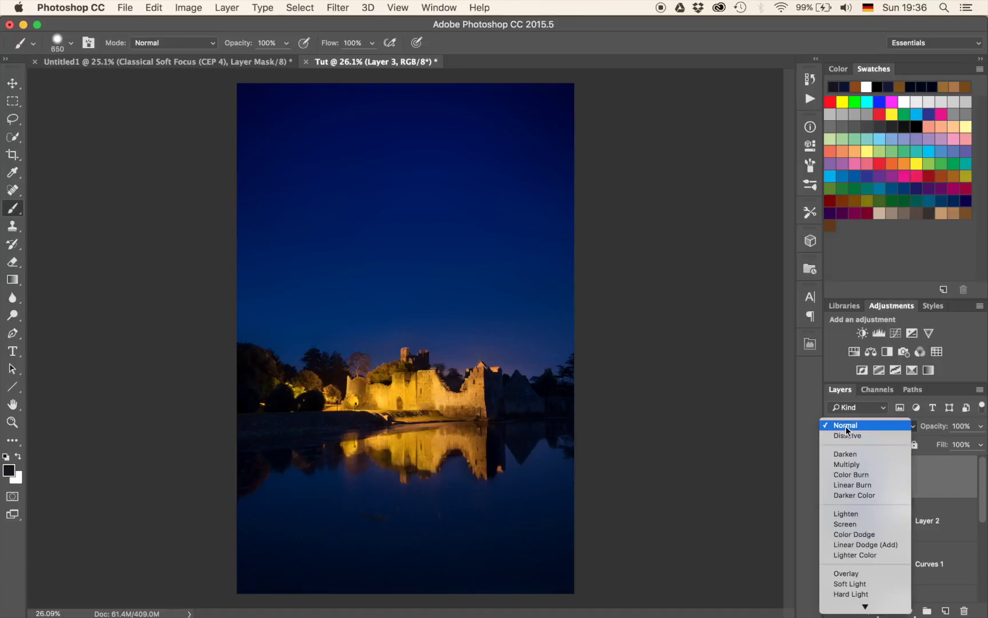
{"action": "left_click", "coordinate": [857, 572]}
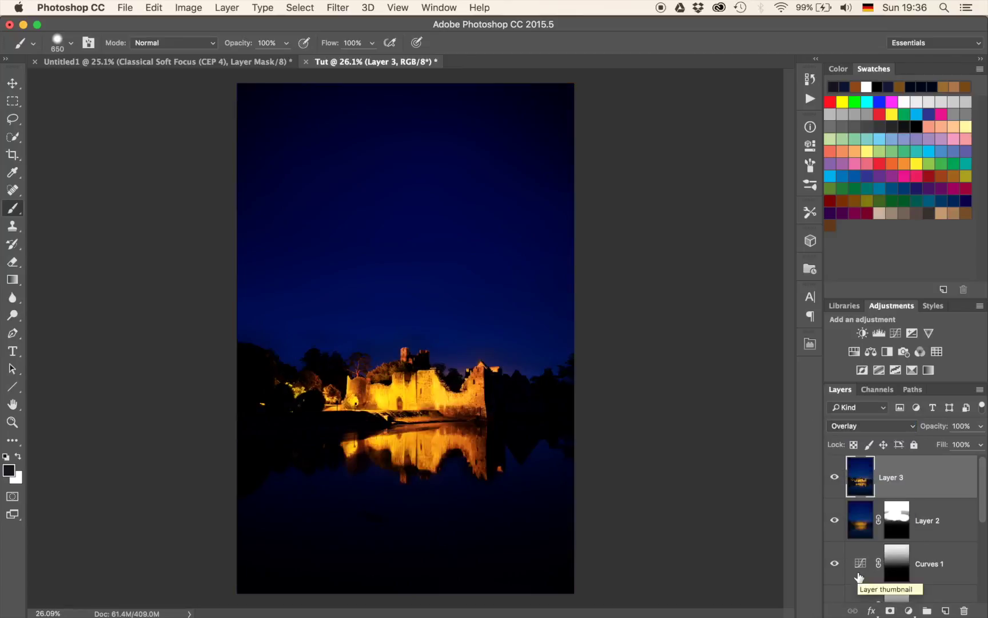
{"action": "left_click_drag", "start_coordinate": [893, 563], "coordinate": [898, 476]}
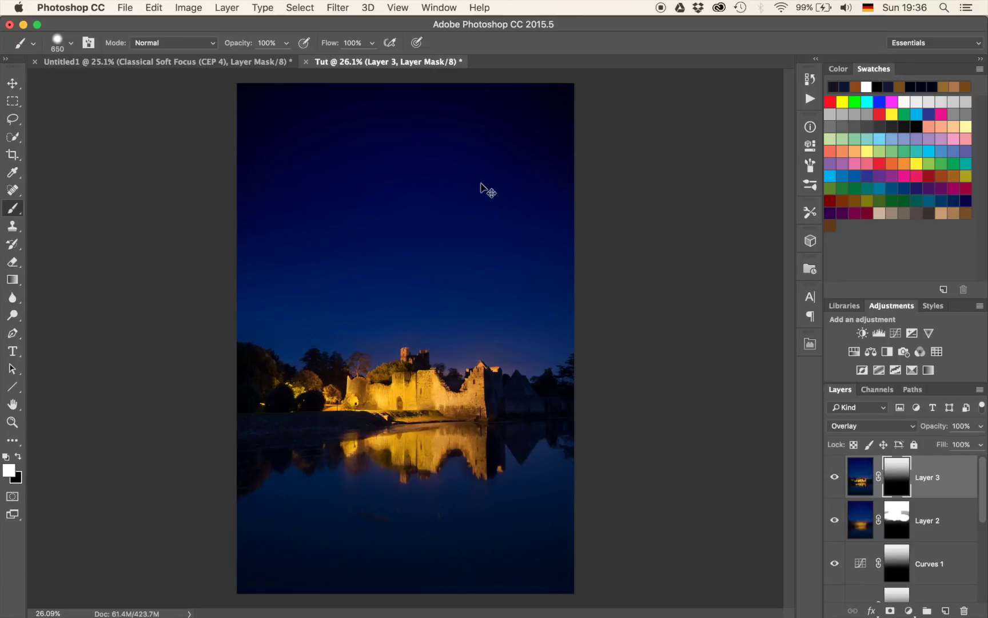
Step: Duplicate the masked Overlay layer three times to darken the sky further
{"action": "key", "text": "super+j"}
{"action": "key", "text": "super+j"}
{"action": "key", "text": "x"}
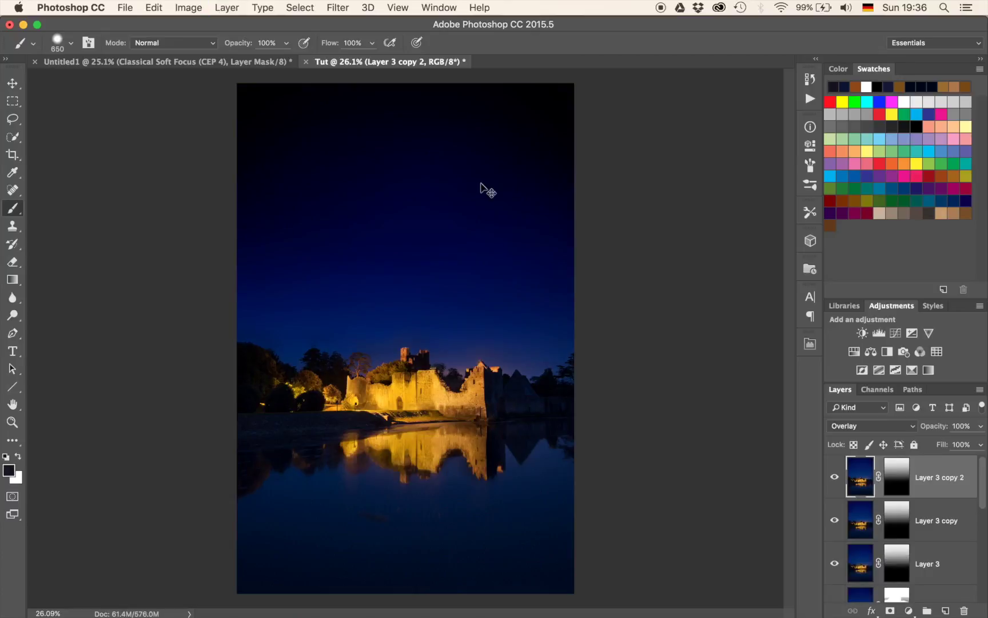
{"action": "key", "text": "super+j"}
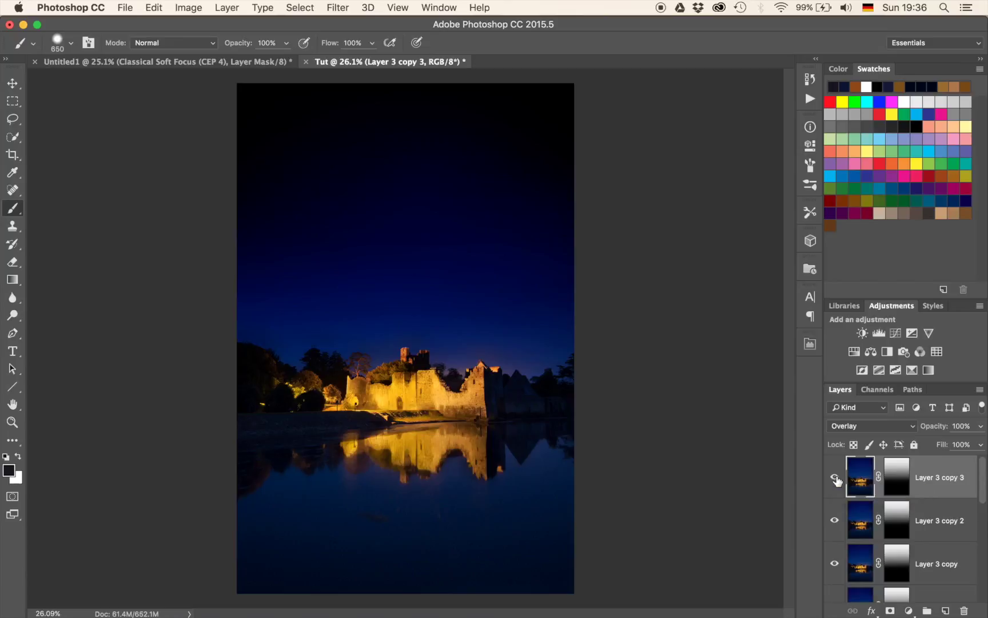
Step: Draw a white-to-transparent linear gradient at 50% opacity on Layer 3 copy 3's mask, from the image's bottom edge up to the castle's waterline
{"action": "left_click", "coordinate": [899, 480]}
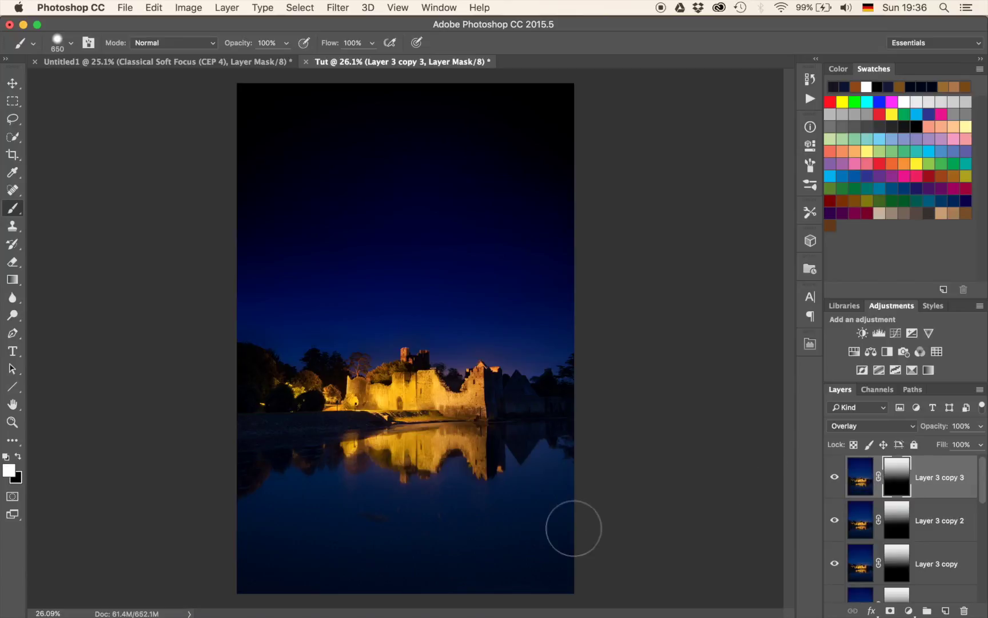
{"action": "key", "text": "g"}
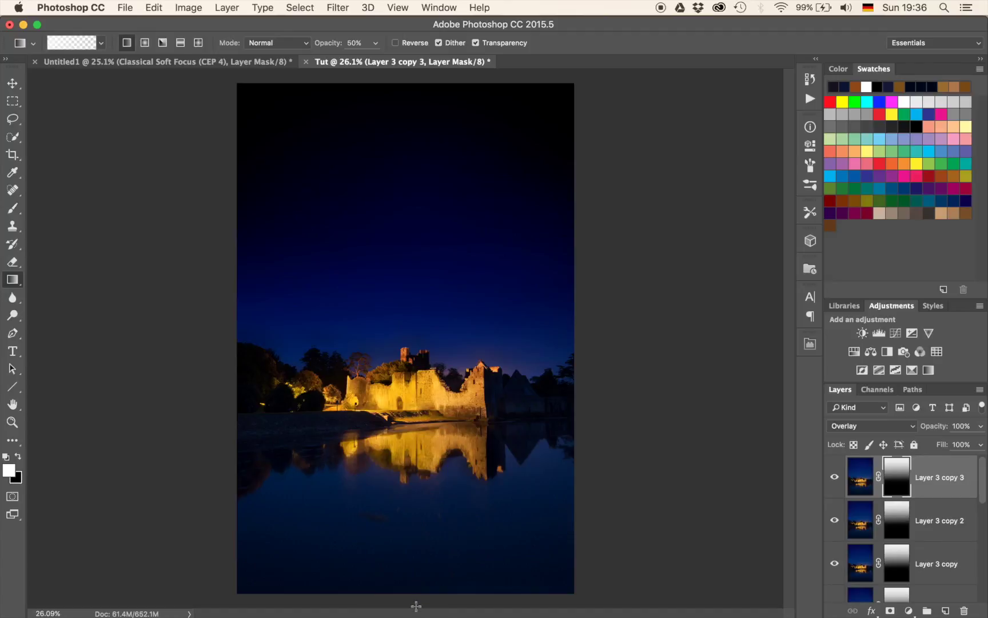
{"action": "left_click_drag", "start_coordinate": [417, 595], "coordinate": [423, 426]}
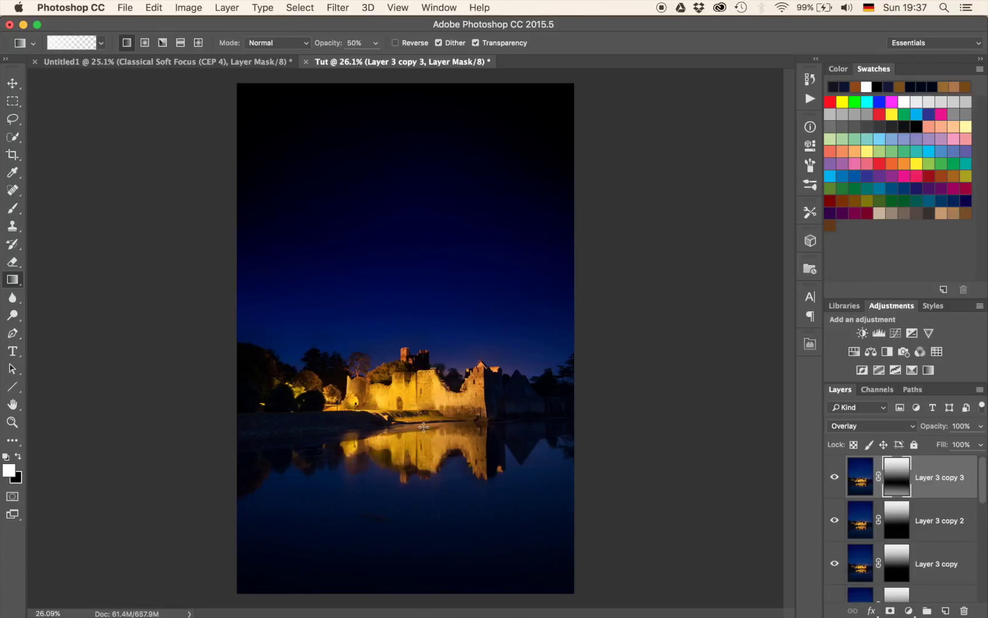
Step: Add a Hue/Saturation adjustment above Layer 3 copy 3 and lower its saturation to about -27 to mute the castle's yellow
{"action": "scroll", "coordinate": [444, 424], "scroll_direction": "up", "scroll_amount": 6}
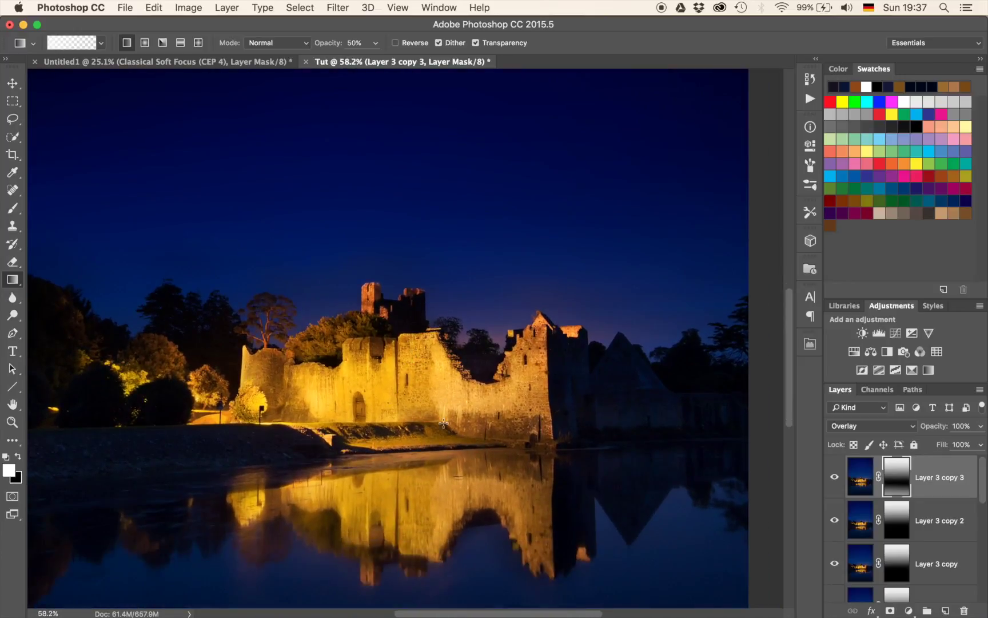
{"action": "scroll", "coordinate": [444, 423], "scroll_direction": "up", "scroll_amount": 4}
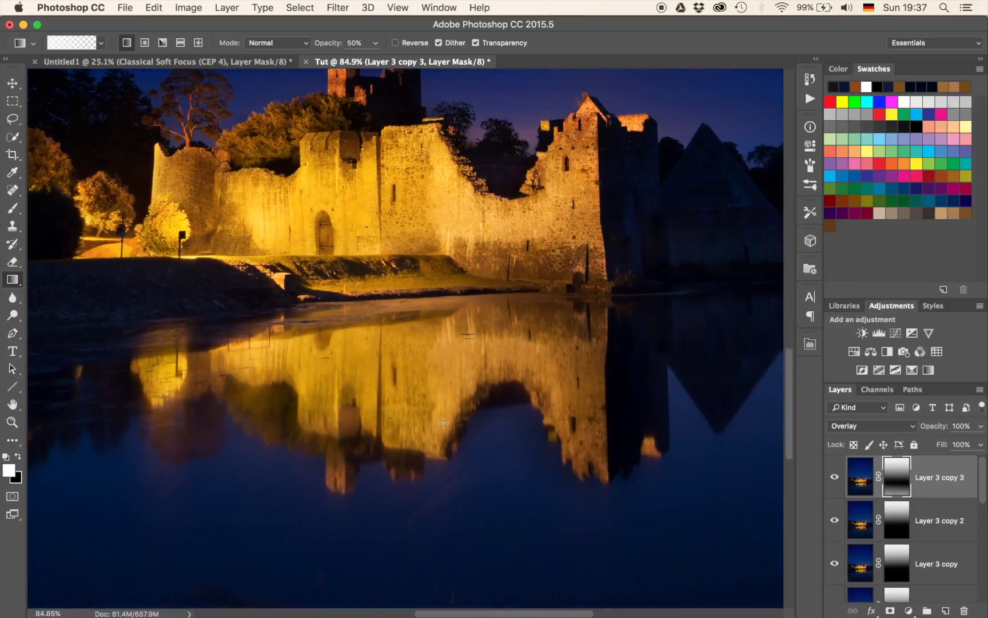
{"action": "scroll", "coordinate": [444, 424], "scroll_direction": "up", "scroll_amount": 3}
{"action": "scroll", "coordinate": [444, 423], "scroll_direction": "right", "scroll_amount": 2}
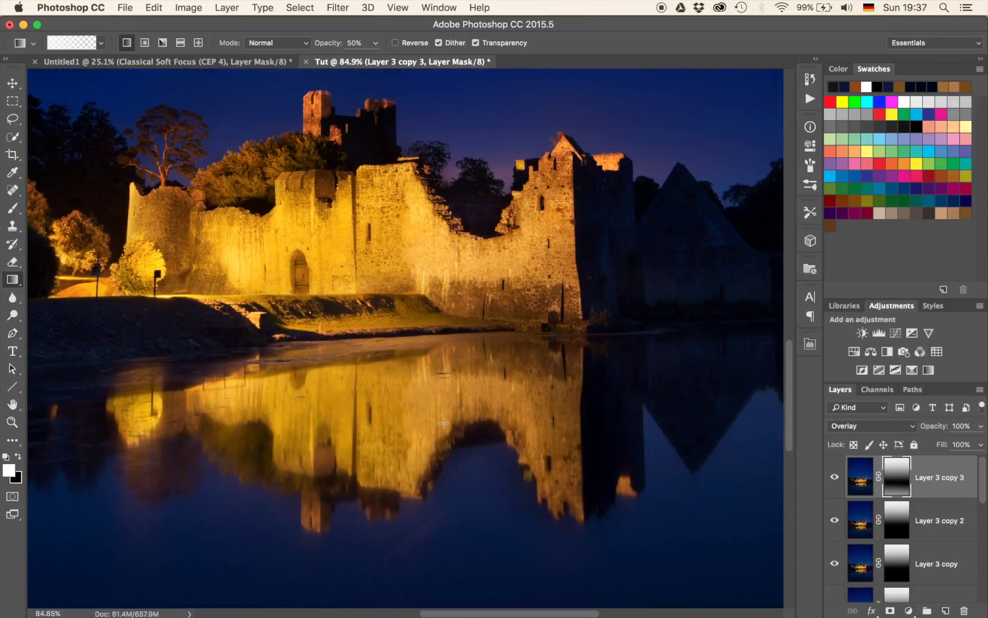
{"action": "left_click", "coordinate": [854, 353]}
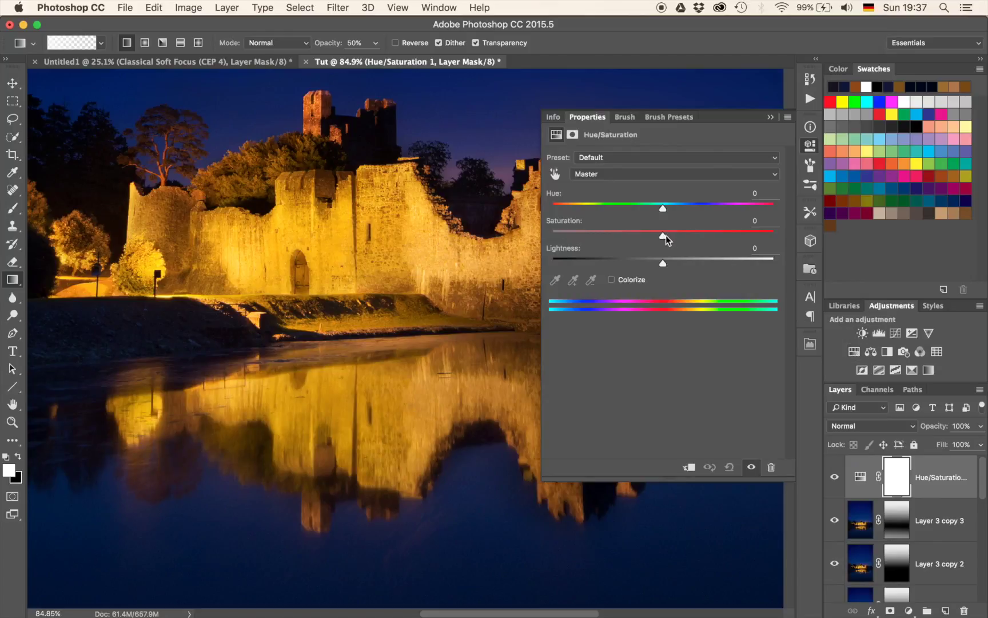
{"action": "left_click_drag", "start_coordinate": [663, 235], "coordinate": [633, 236]}
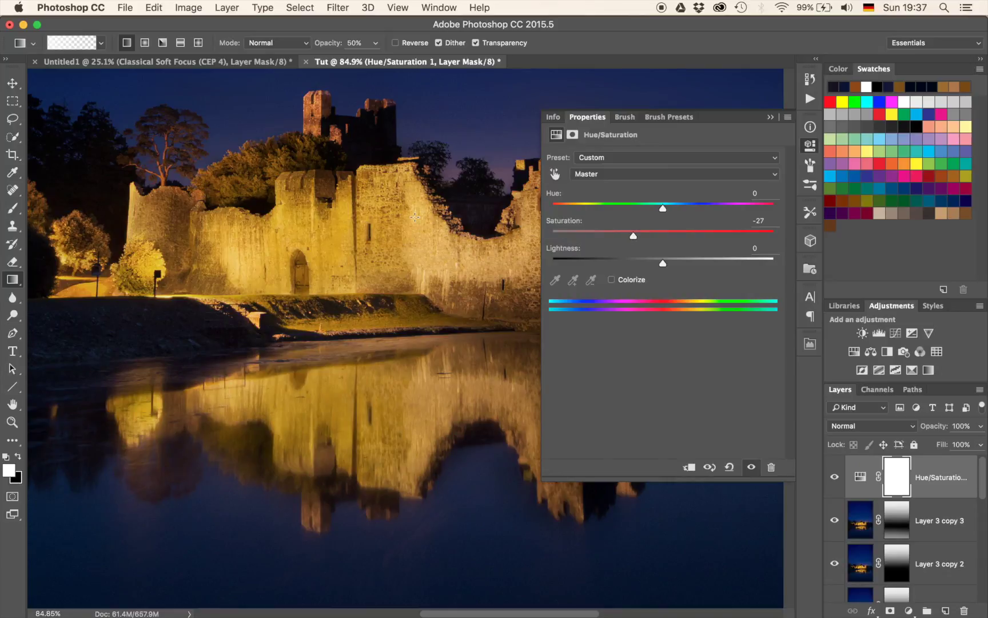
{"action": "scroll", "coordinate": [415, 217], "scroll_direction": "down", "scroll_amount": 6}
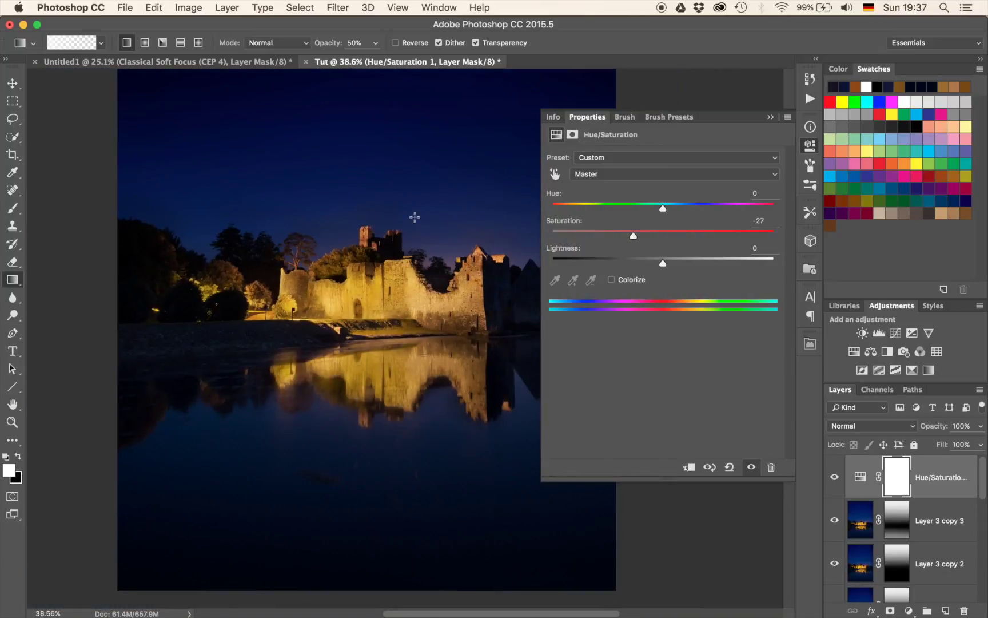
{"action": "left_click_drag", "start_coordinate": [633, 236], "coordinate": [635, 239]}
{"action": "left_click", "coordinate": [770, 118]}
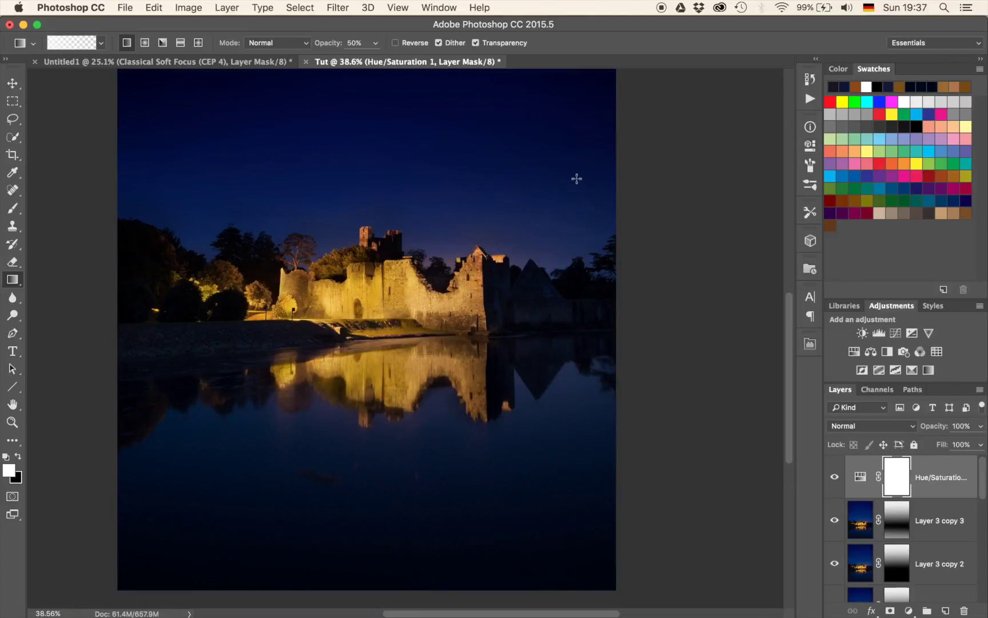
Step: Invert the Hue/Saturation mask and paint white over the castle and its reflection with a soft 1000 px brush at 50% opacity
{"action": "key", "text": "super+i"}
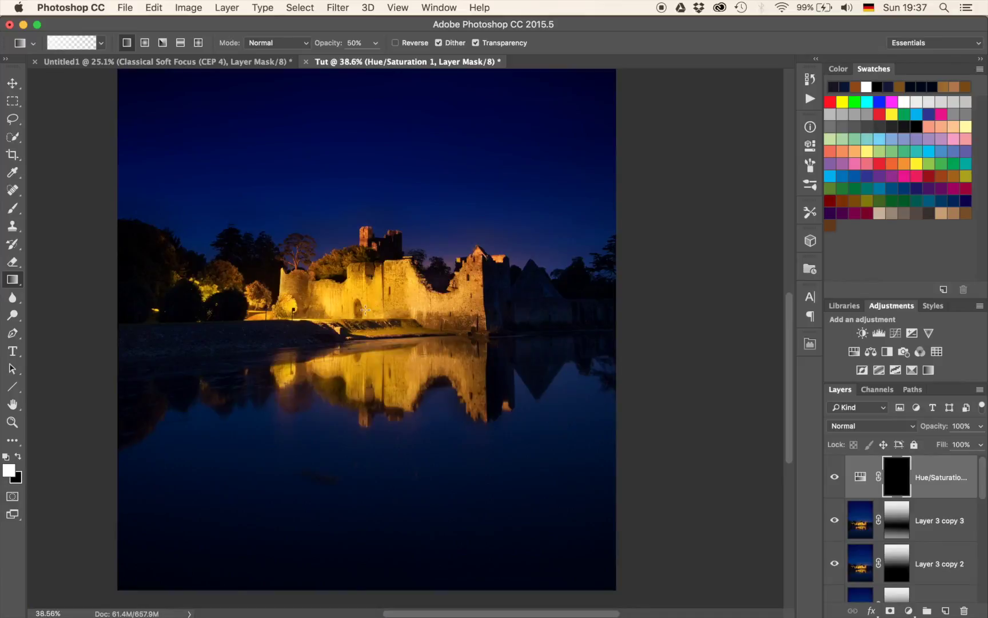
{"action": "key", "text": "b"}
{"action": "key", "text": "bracketright"}
{"action": "key", "text": "bracketright"}
{"action": "key", "text": "bracketright"}
{"action": "key", "text": "bracketright"}
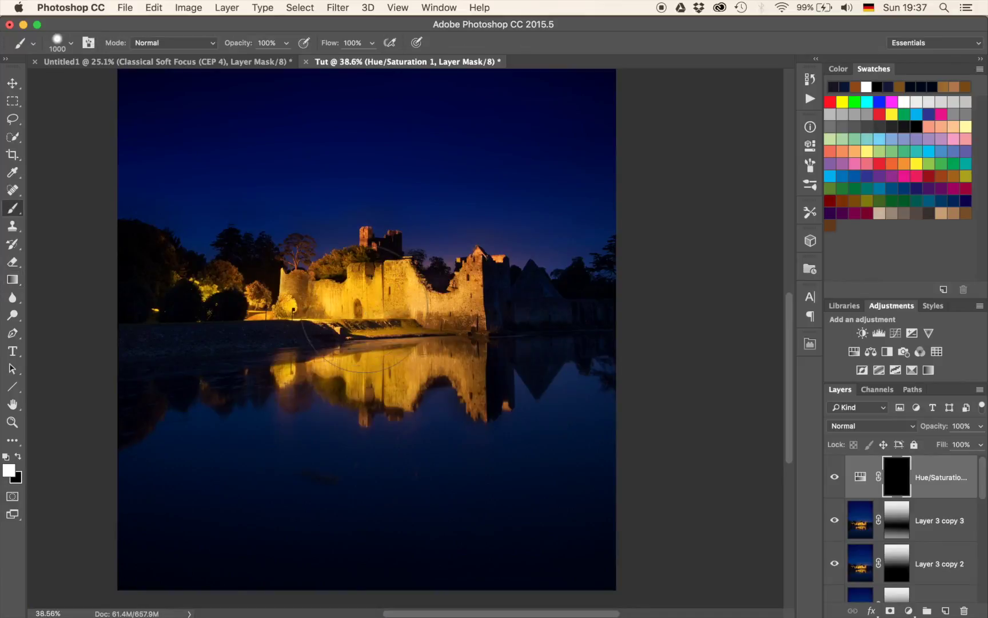
{"action": "key", "text": "5"}
{"action": "mouse_move", "coordinate": [325, 308]}
{"action": "left_mouse_down"}
{"action": "mouse_move", "coordinate": [451, 312]}
{"action": "mouse_move", "coordinate": [418, 355]}
{"action": "mouse_move", "coordinate": [366, 332]}
{"action": "mouse_move", "coordinate": [486, 326]}
{"action": "mouse_move", "coordinate": [401, 323]}
{"action": "mouse_move", "coordinate": [320, 337]}
{"action": "mouse_move", "coordinate": [382, 273]}
{"action": "left_mouse_up"}
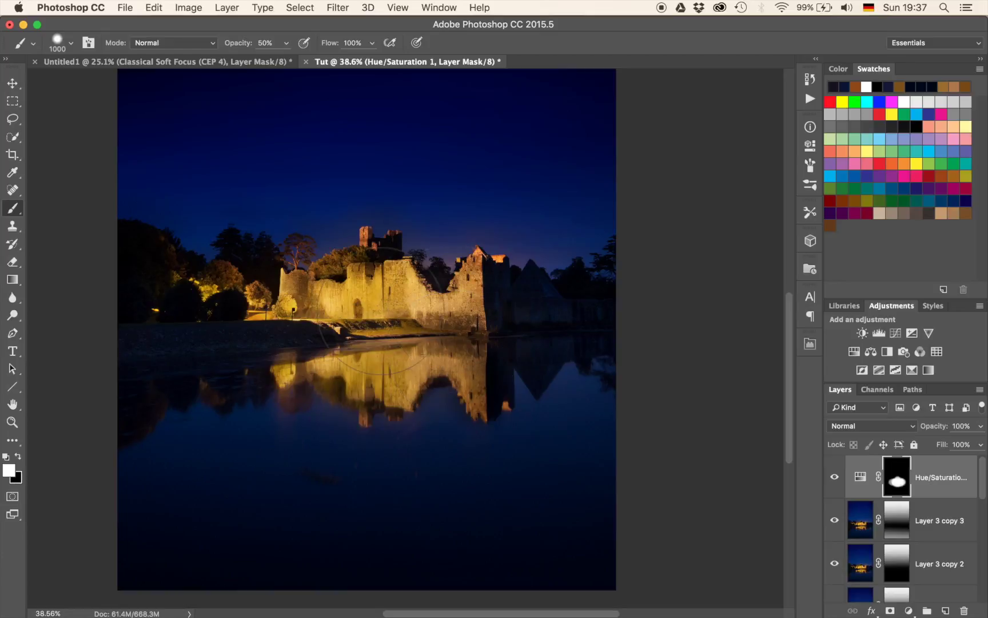
{"action": "left_click", "coordinate": [266, 294]}
{"action": "left_click", "coordinate": [835, 479]}
{"action": "left_click", "coordinate": [835, 479]}
{"action": "left_click", "coordinate": [835, 479]}
{"action": "left_click", "coordinate": [835, 480]}
Step: Group the layers from the Hue/Saturation adjustment down to Layer 1 and name the group "pre"
{"action": "scroll", "coordinate": [541, 298], "scroll_direction": "down", "scroll_amount": 5}
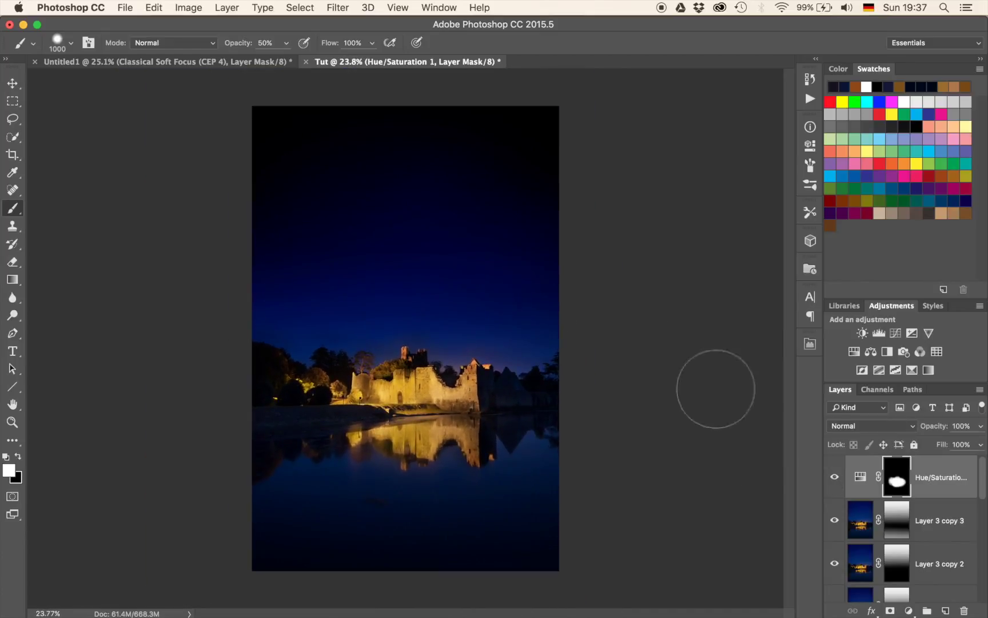
{"action": "scroll", "coordinate": [879, 501], "scroll_direction": "down", "scroll_amount": 5}
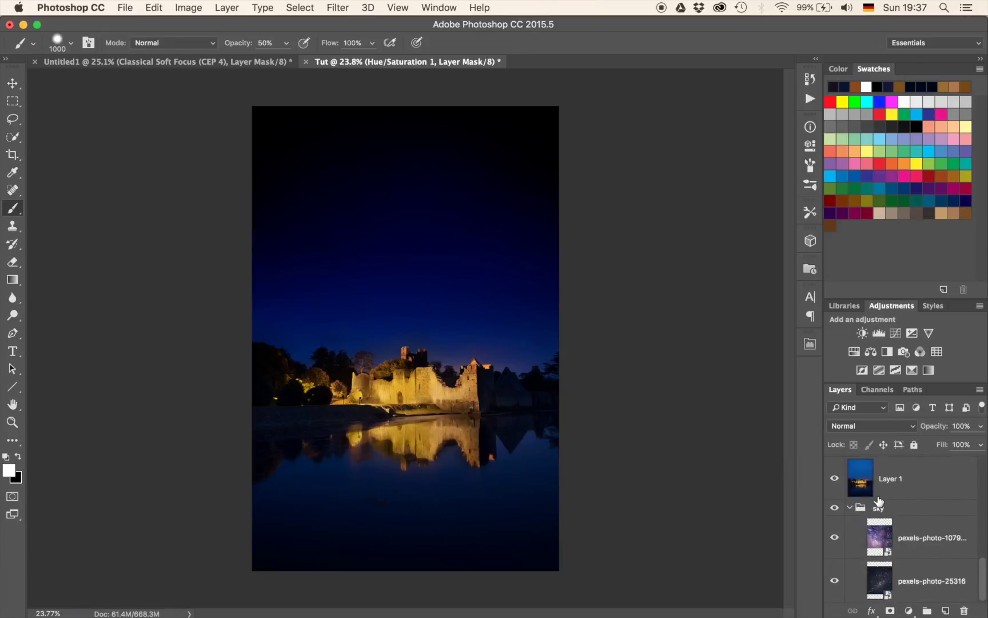
{"action": "scroll", "coordinate": [879, 501], "scroll_direction": "up", "scroll_amount": 5}
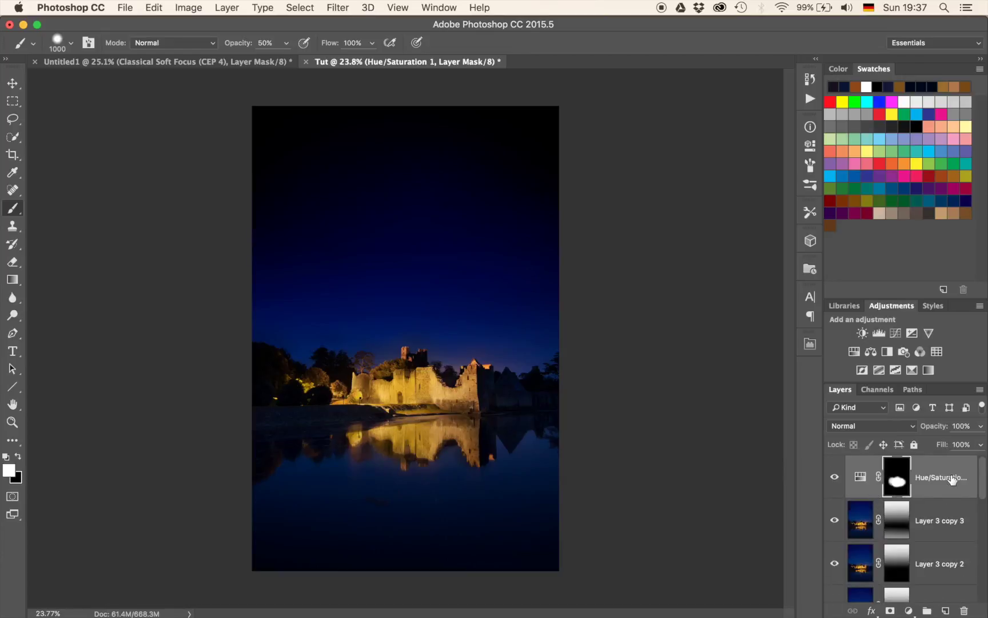
{"action": "scroll", "coordinate": [953, 467], "scroll_direction": "down", "scroll_amount": 3}
{"action": "scroll", "coordinate": [952, 467], "scroll_direction": "up", "scroll_amount": 3}
{"action": "scroll", "coordinate": [952, 467], "scroll_direction": "down", "scroll_amount": 5}
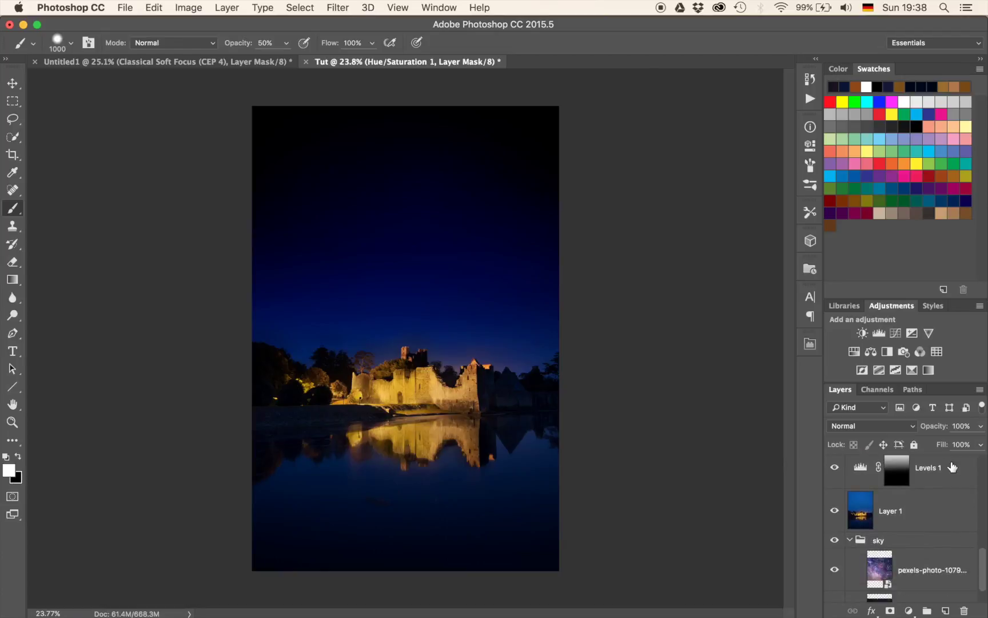
{"action": "left_click", "coordinate": [940, 513], "text": "shift"}
{"action": "key", "text": "super+g"}
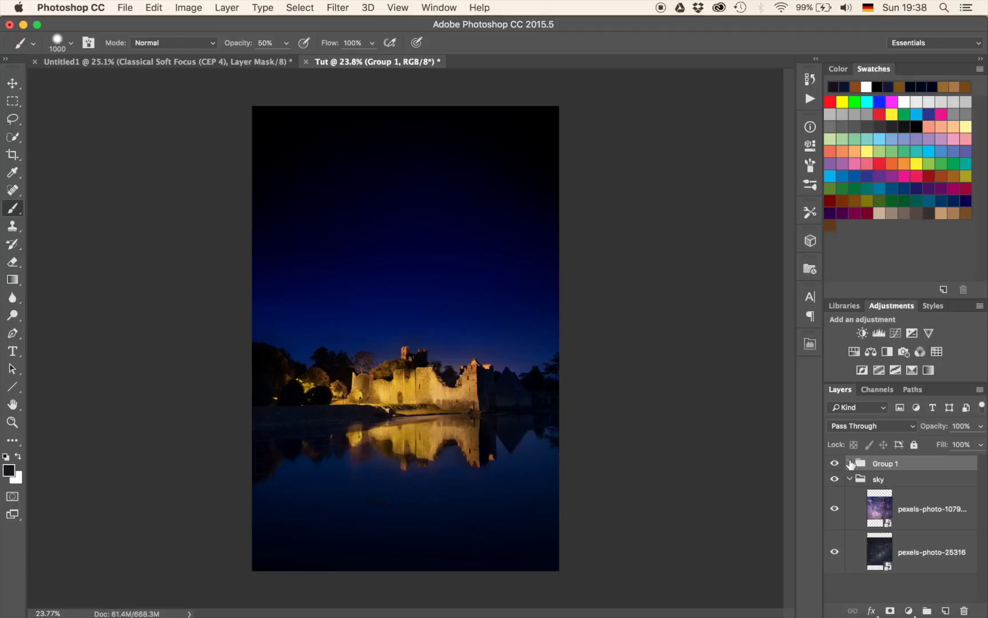
{"action": "double_click", "coordinate": [885, 465]}
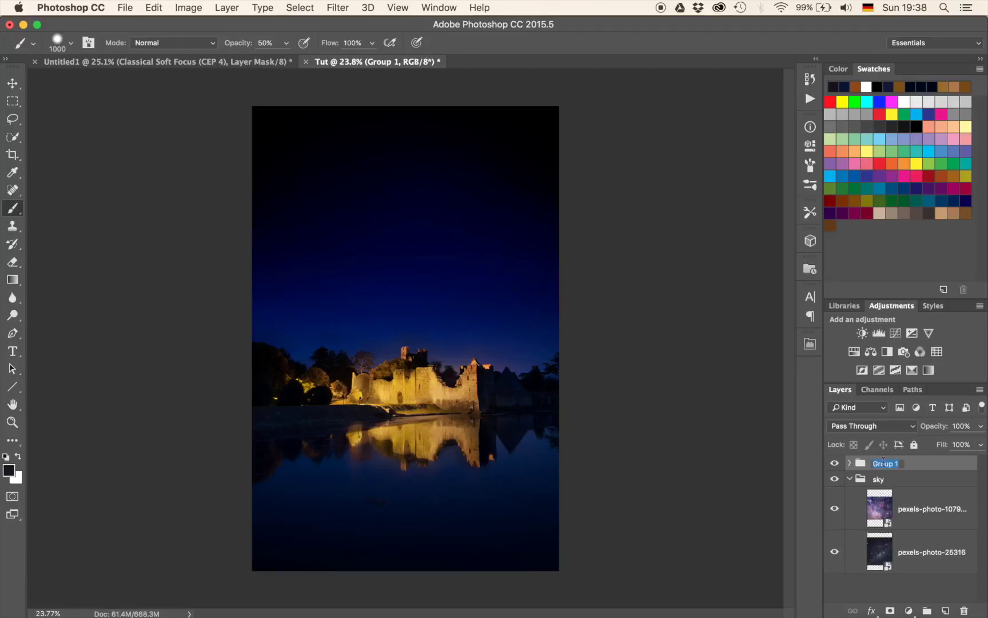
{"action": "type", "text": "pre"}
Step: Move the pexels-photo-25316 star layer out of the sky group to the top of the layer stack
{"action": "left_click", "coordinate": [875, 506]}
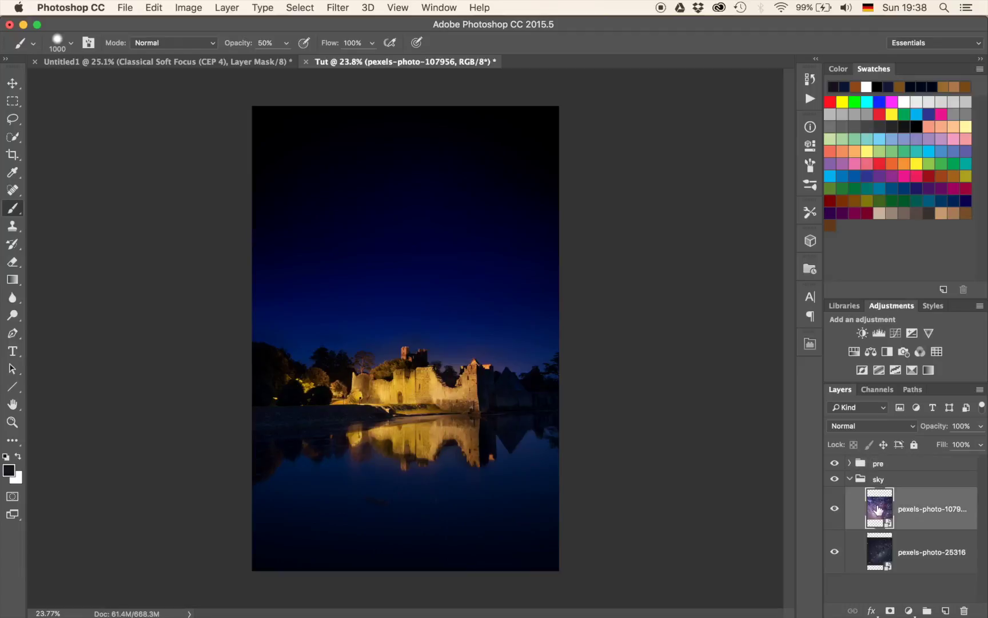
{"action": "left_click", "coordinate": [879, 549]}
{"action": "left_click_drag", "start_coordinate": [879, 551], "coordinate": [883, 460]}
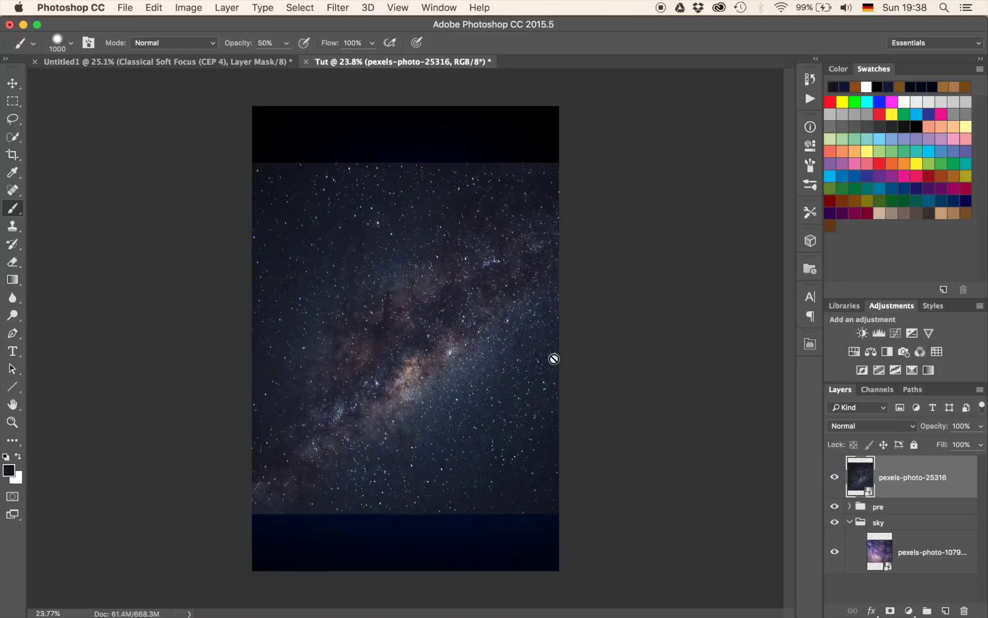
Step: Fade the star photo to 59% opacity and transform it over the sky, rotated -34.40° and stretched to 29.48% height
{"action": "key", "text": "super+t"}
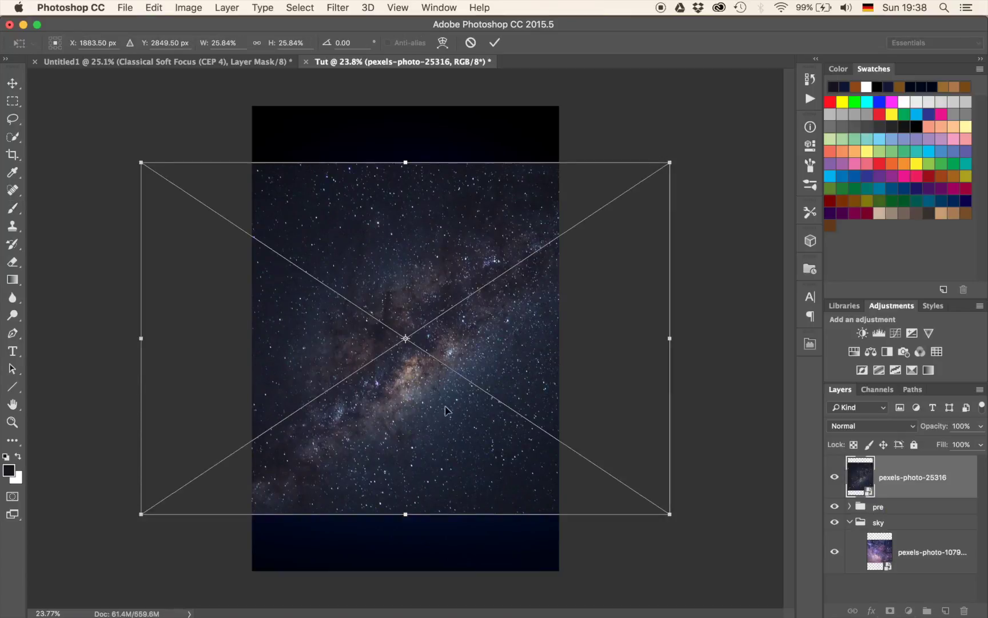
{"action": "left_click_drag", "start_coordinate": [447, 410], "coordinate": [467, 295]}
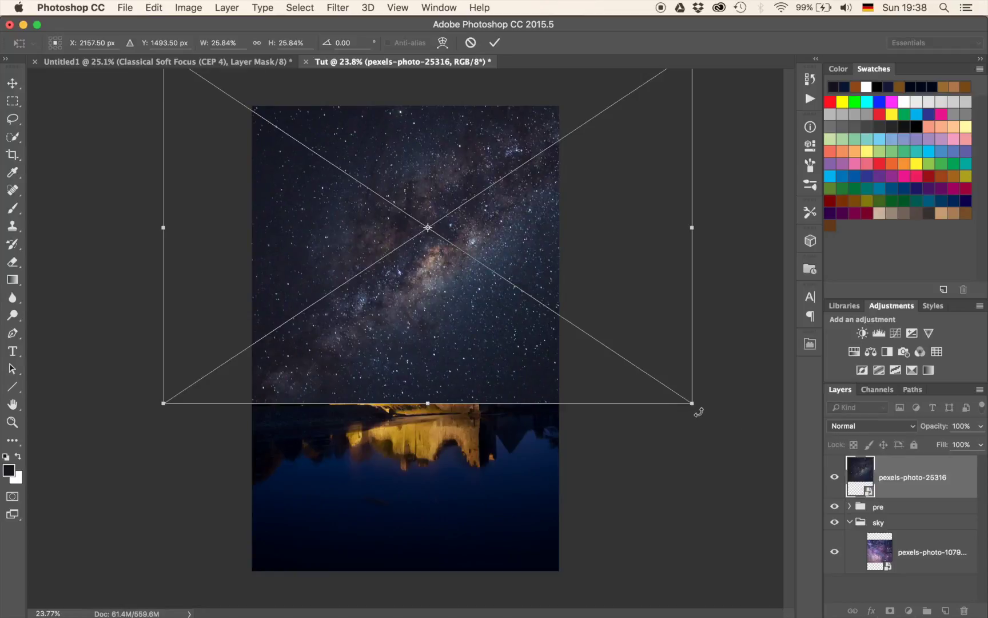
{"action": "left_click_drag", "start_coordinate": [695, 408], "coordinate": [745, 224]}
{"action": "left_click_drag", "start_coordinate": [938, 427], "coordinate": [914, 431]}
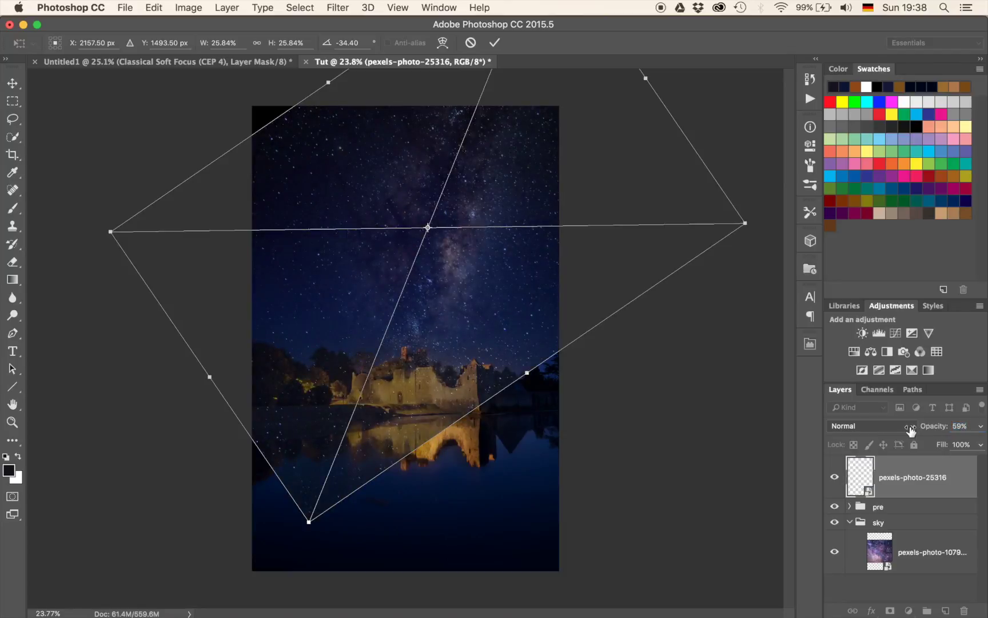
{"action": "left_click_drag", "start_coordinate": [586, 302], "coordinate": [574, 276]}
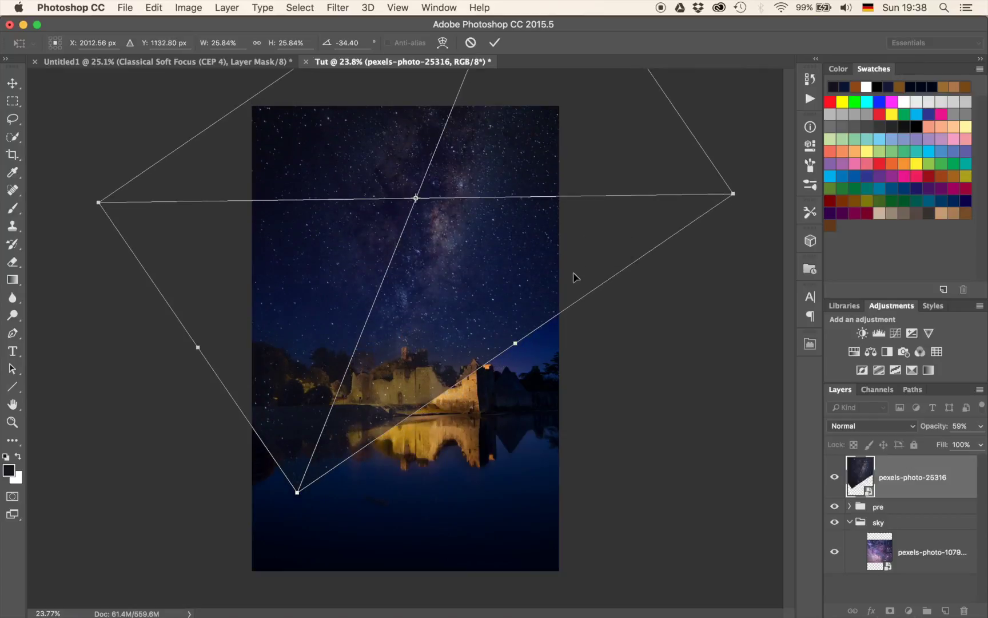
{"action": "left_click_drag", "start_coordinate": [516, 344], "coordinate": [550, 381]}
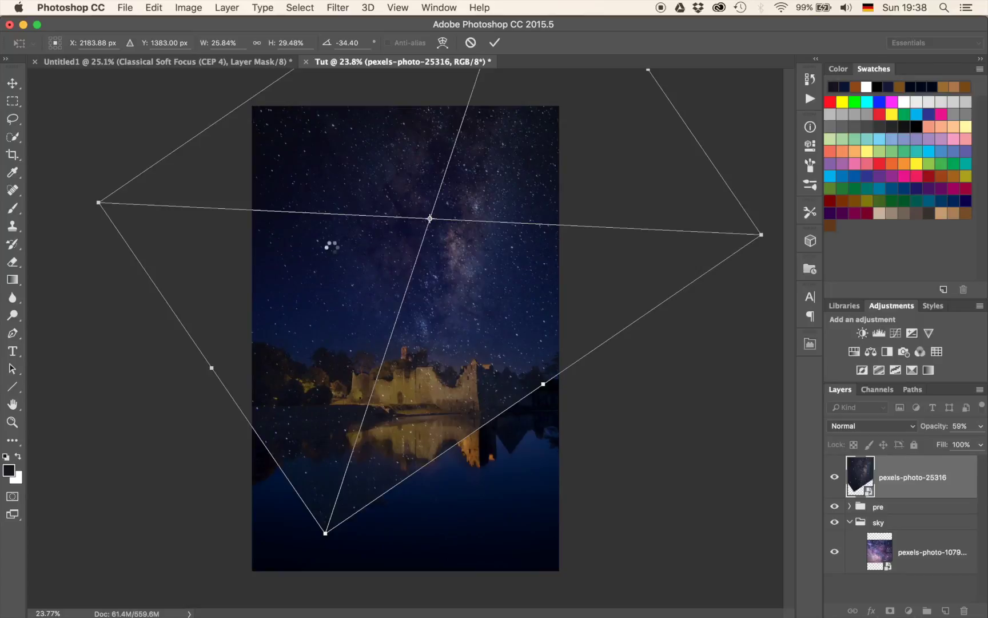
{"action": "key", "text": "b"}
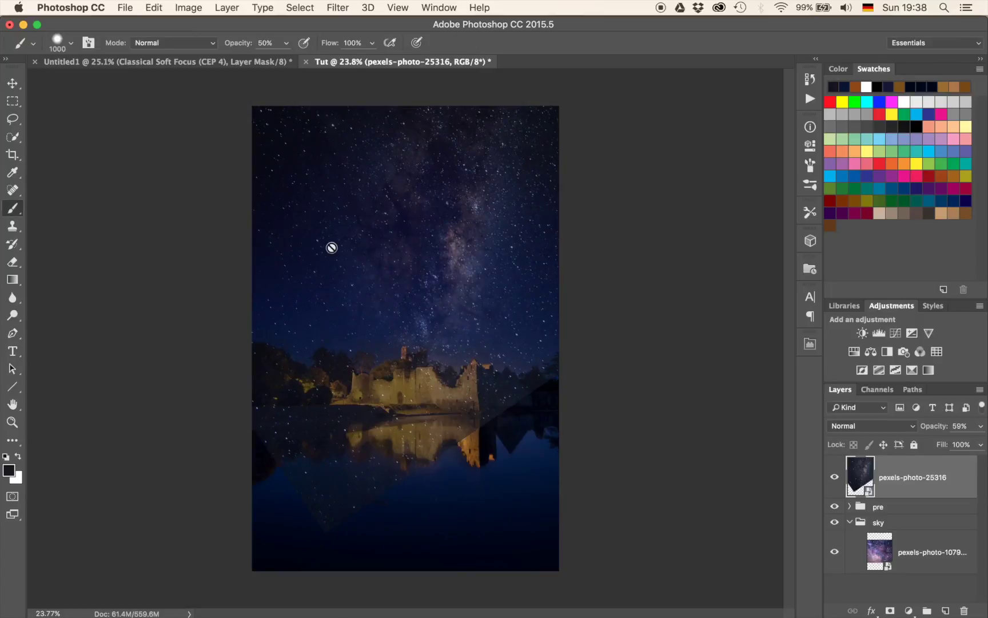
Step: Compare the image with and without the star photo, and set that layer's opacity back to 100%
{"action": "left_click", "coordinate": [835, 477]}
{"action": "left_click", "coordinate": [835, 478]}
{"action": "left_click_drag", "start_coordinate": [927, 428], "coordinate": [951, 427]}
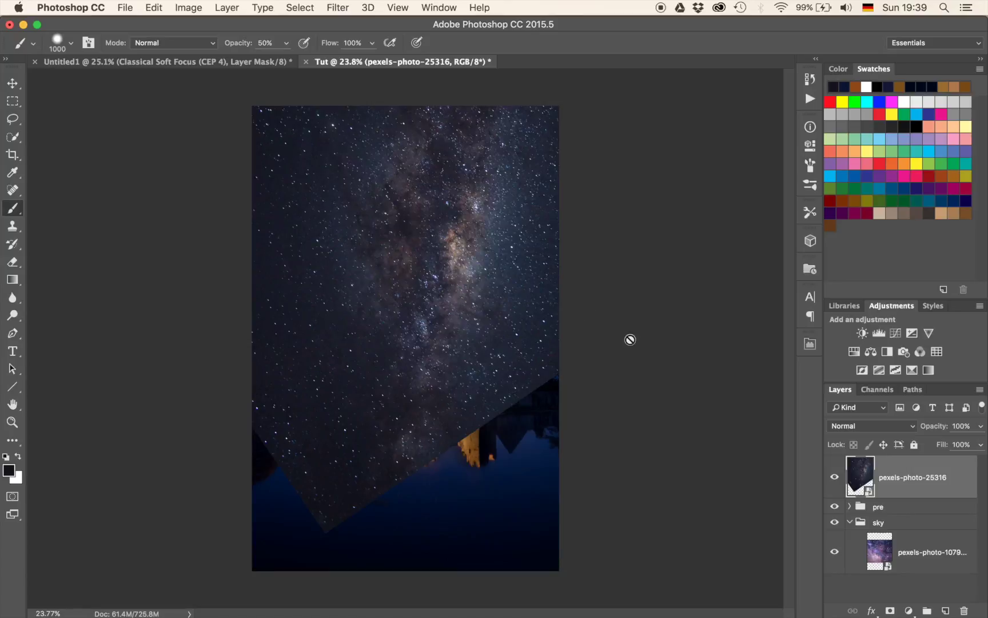
Step: Duplicate the pexels-photo-25316 layer and hide the original beneath the copy
{"action": "key", "text": "super+j"}
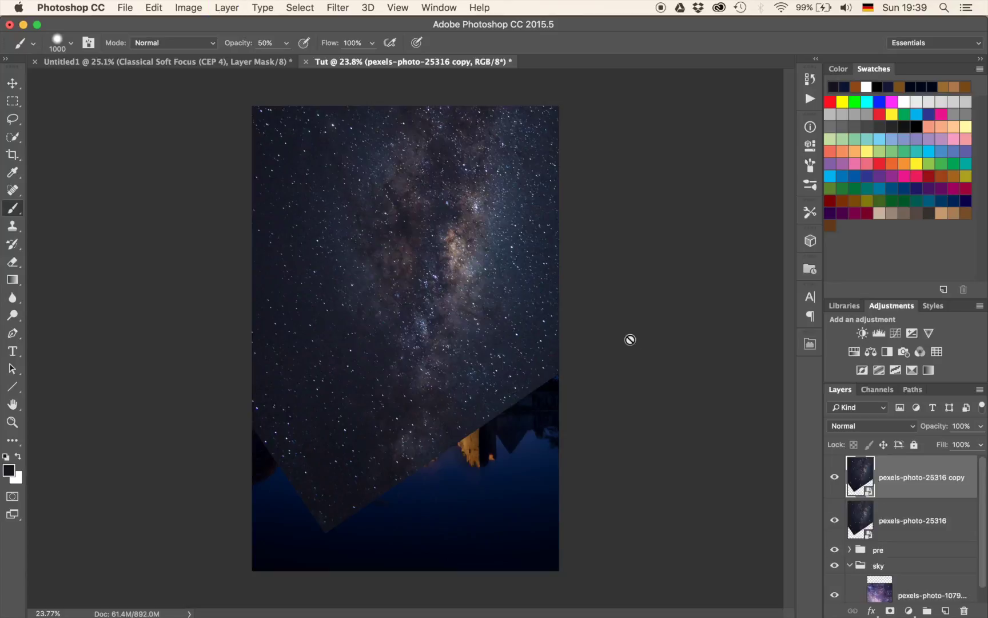
{"action": "left_click", "coordinate": [839, 520]}
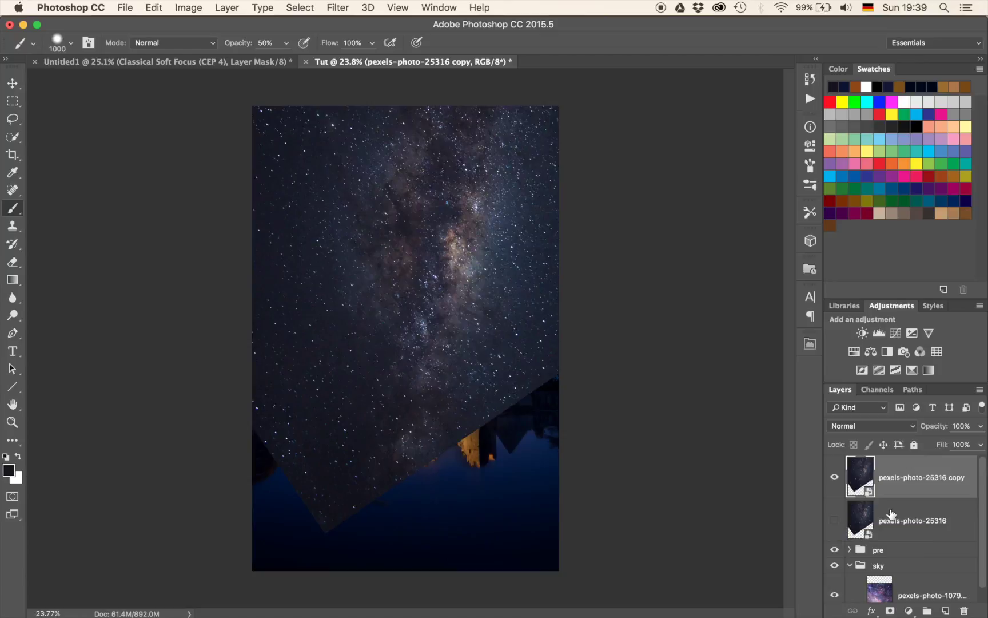
Step: Set the blending mode of the pexels-photo-25316 copy to Screen
{"action": "left_click", "coordinate": [847, 430]}
{"action": "left_click", "coordinate": [847, 427]}
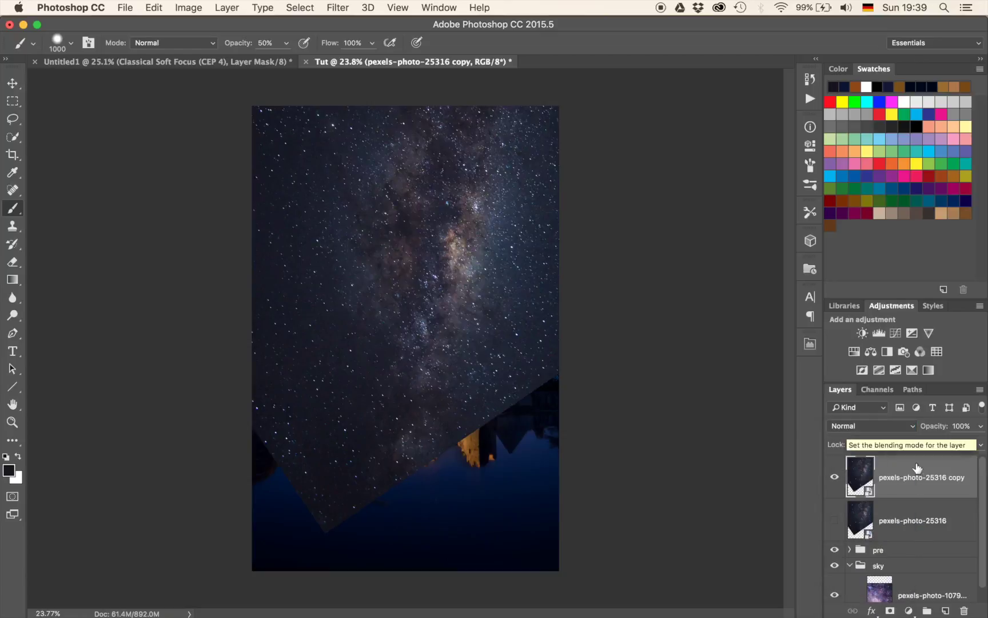
{"action": "left_click", "coordinate": [869, 425]}
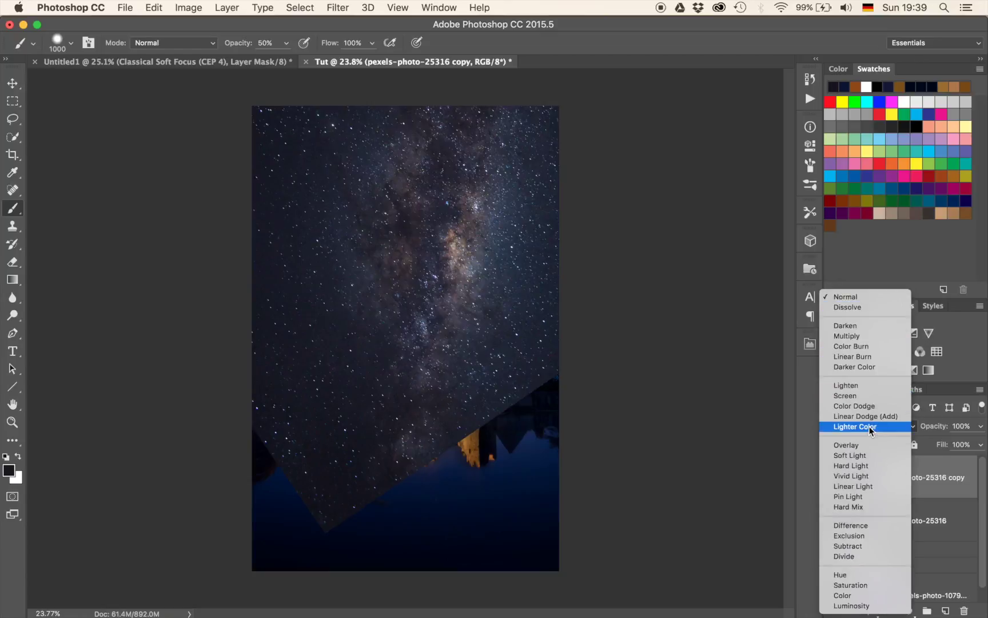
{"action": "left_click", "coordinate": [853, 395]}
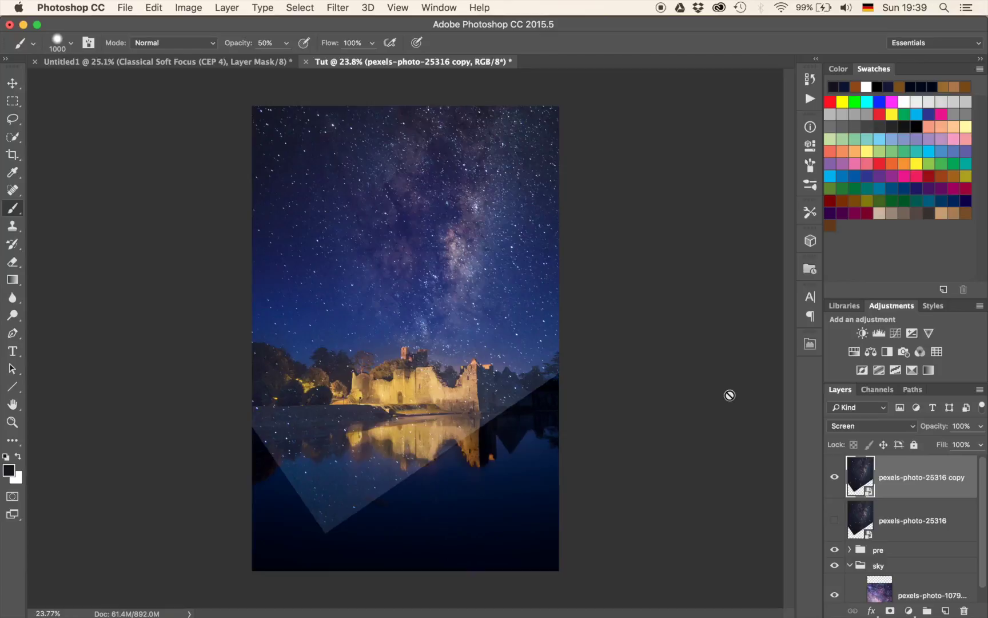
Step: Add a Levels adjustment clipped to the pexels-photo-25316 copy, with black input 34 and midtones 1.63
{"action": "left_click", "coordinate": [881, 333]}
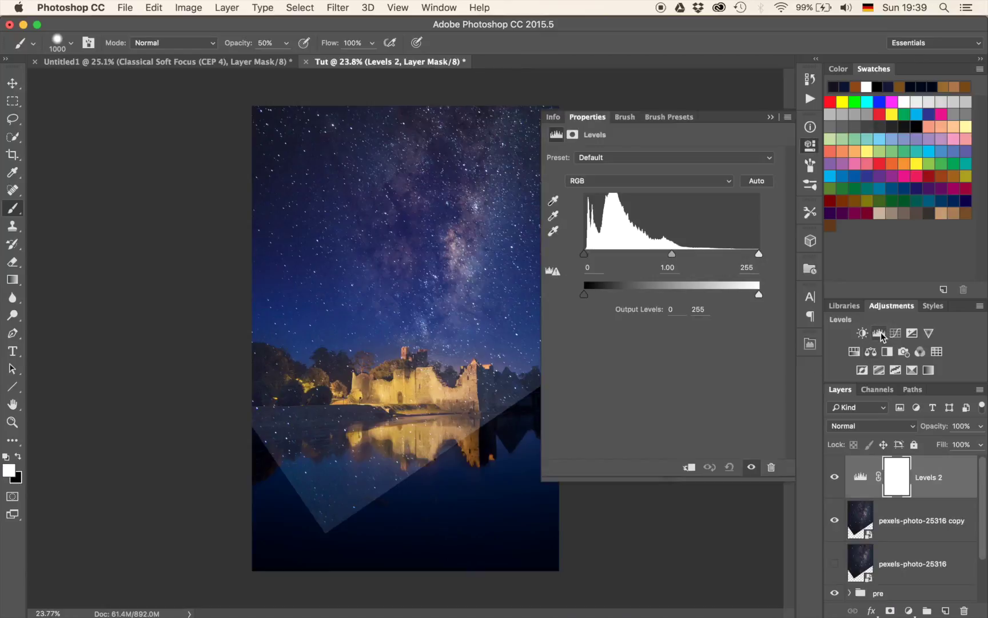
{"action": "key", "text": "super+alt+g"}
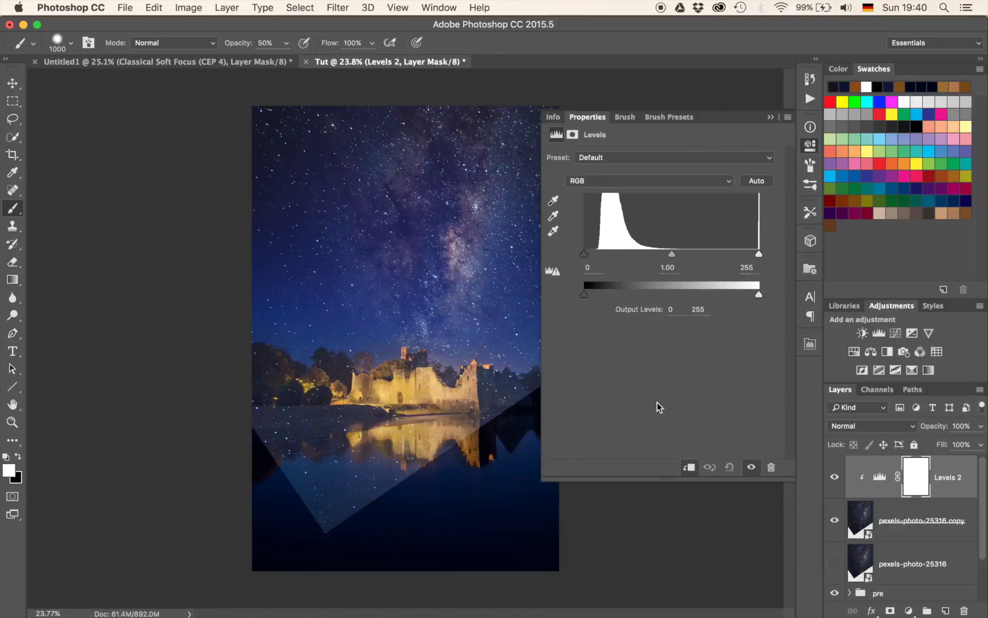
{"action": "mouse_move", "coordinate": [674, 255]}
{"action": "left_mouse_down"}
{"action": "mouse_move", "coordinate": [698, 256]}
{"action": "mouse_move", "coordinate": [641, 255]}
{"action": "mouse_move", "coordinate": [694, 256]}
{"action": "mouse_move", "coordinate": [663, 257]}
{"action": "left_mouse_up"}
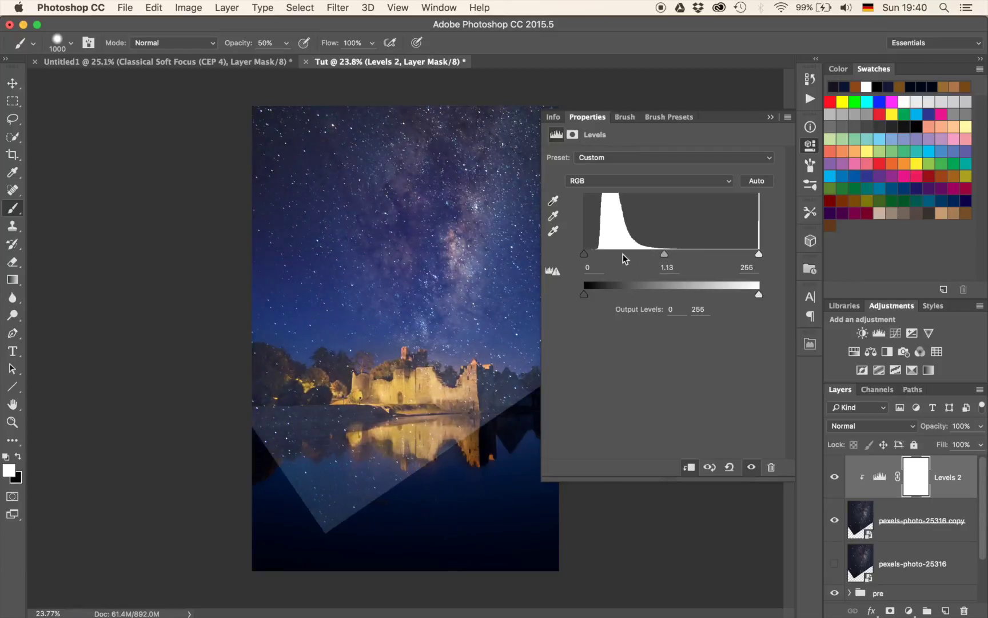
{"action": "left_click_drag", "start_coordinate": [585, 254], "coordinate": [608, 257]}
{"action": "left_click_drag", "start_coordinate": [676, 255], "coordinate": [662, 257]}
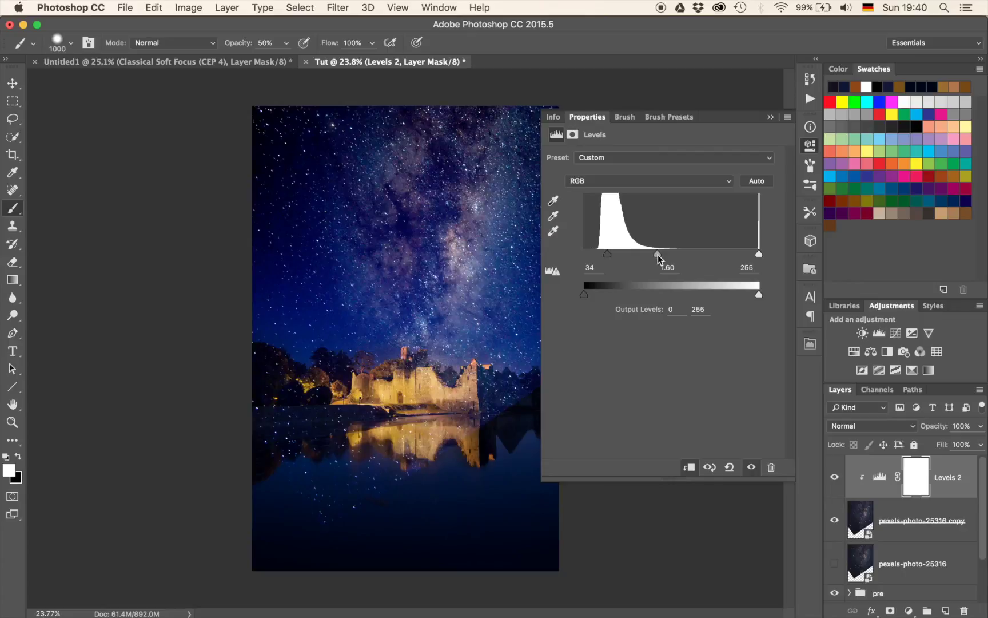
{"action": "left_click", "coordinate": [771, 118]}
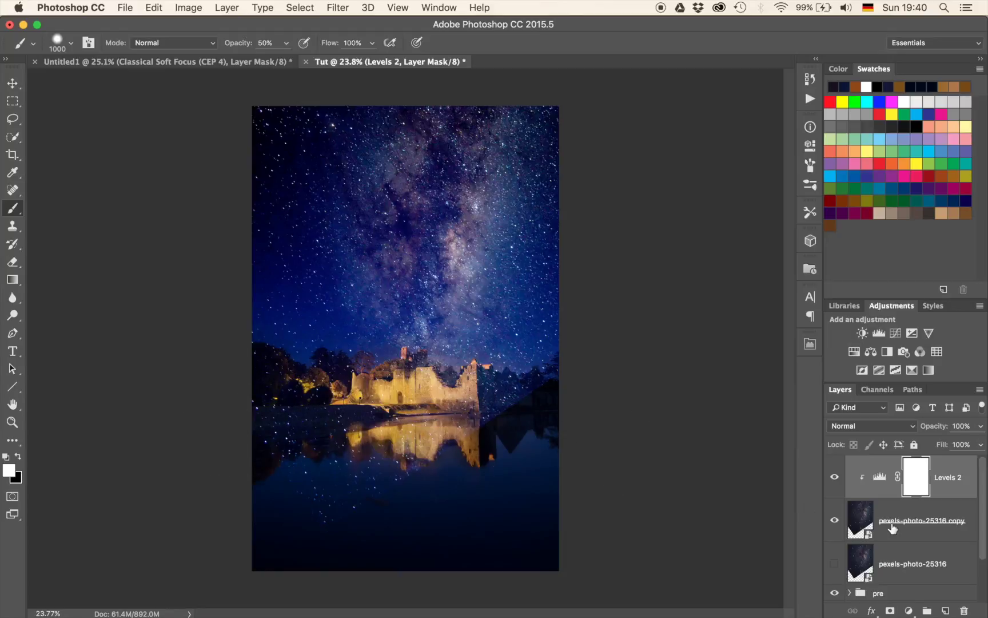
Step: Add a layer mask to the pexels-photo-25316 copy and paint the stars off the water with a 1700 px black brush at 40% opacity
{"action": "left_click", "coordinate": [863, 517]}
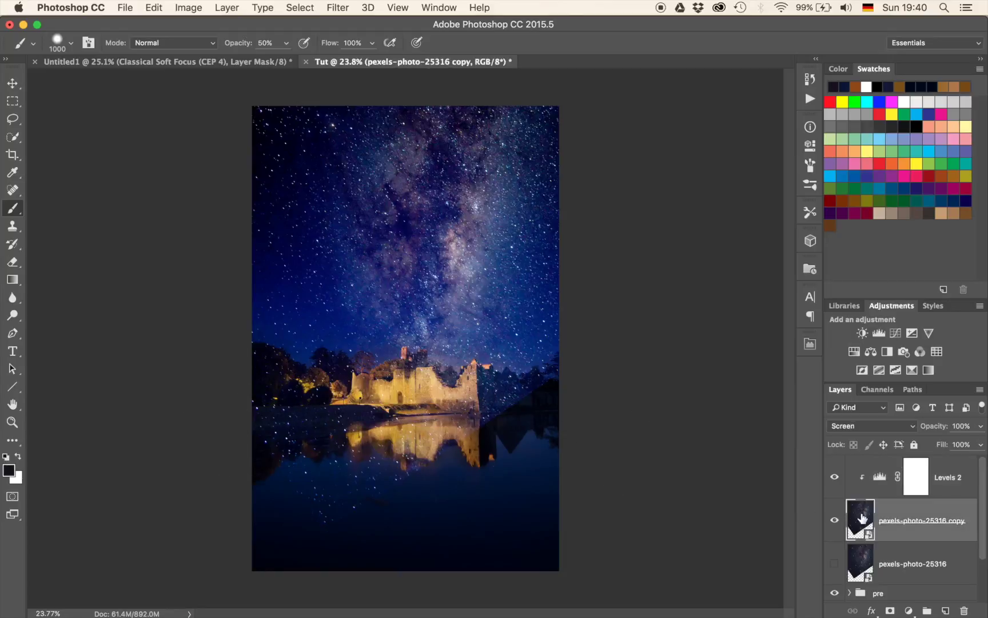
{"action": "left_click", "coordinate": [890, 610]}
{"action": "key", "text": "x"}
{"action": "key", "text": "bracketright"}
{"action": "key", "text": "bracketright"}
{"action": "key", "text": "bracketright"}
{"action": "key", "text": "bracketright"}
{"action": "key", "text": "bracketright"}
{"action": "key", "text": "bracketright"}
{"action": "key", "text": "bracketright"}
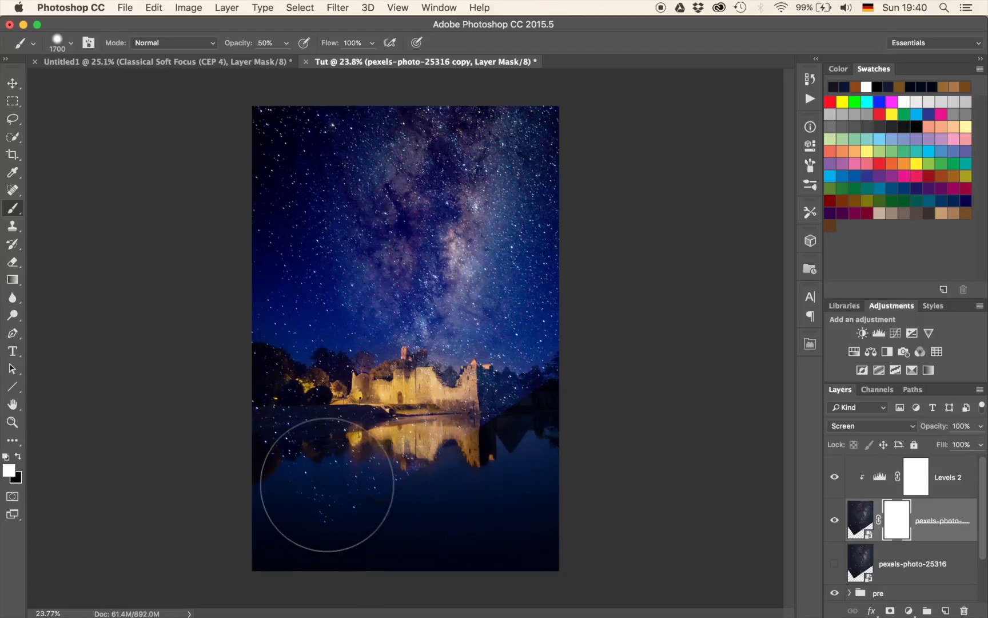
{"action": "key", "text": "x"}
{"action": "left_click", "coordinate": [327, 485]}
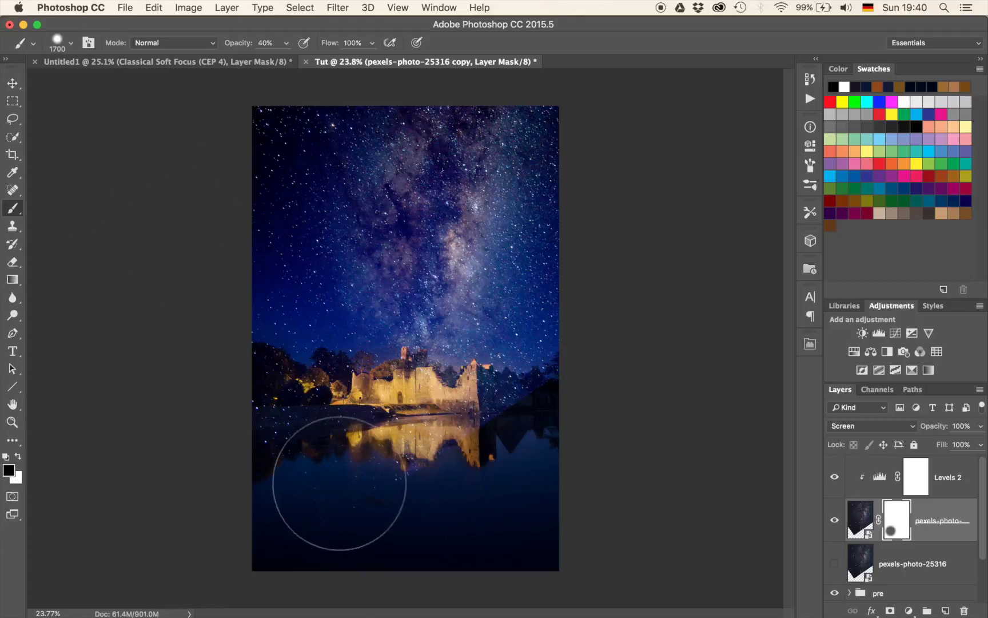
{"action": "mouse_move", "coordinate": [464, 457]}
{"action": "left_mouse_down"}
{"action": "mouse_move", "coordinate": [448, 469]}
{"action": "mouse_move", "coordinate": [258, 469]}
{"action": "mouse_move", "coordinate": [251, 447]}
{"action": "mouse_move", "coordinate": [328, 435]}
{"action": "mouse_move", "coordinate": [304, 408]}
{"action": "left_mouse_up"}
Step: Mask the stars off the trees, shore and castle reflection with a 534 px black brush at 100% opacity
{"action": "scroll", "coordinate": [305, 404], "scroll_direction": "up", "scroll_amount": 10}
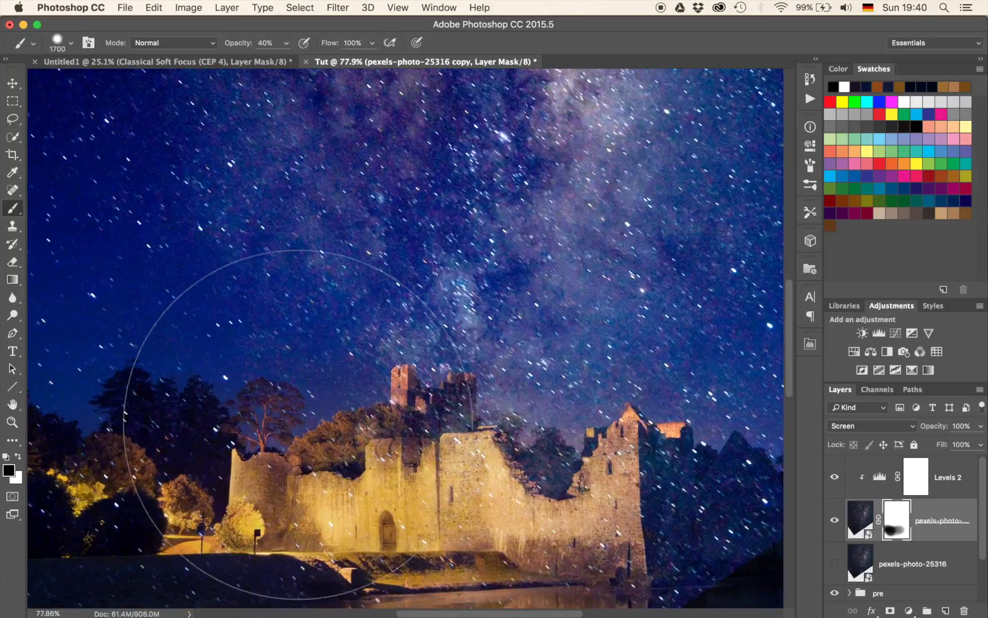
{"action": "left_click_drag", "start_coordinate": [214, 437], "coordinate": [486, 220]}
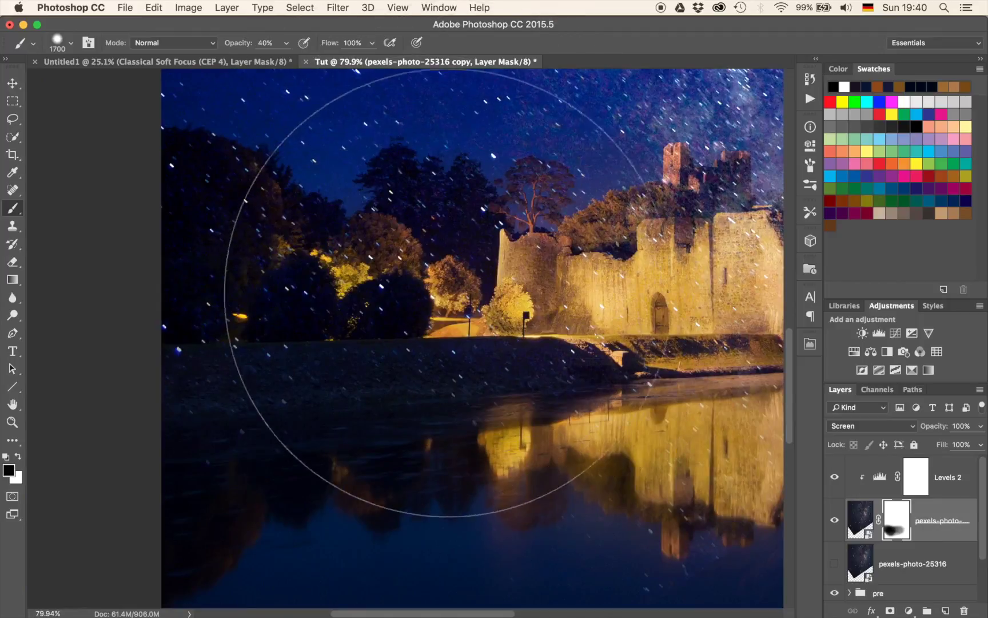
{"action": "left_click_drag", "start_coordinate": [515, 326], "coordinate": [195, 361]}
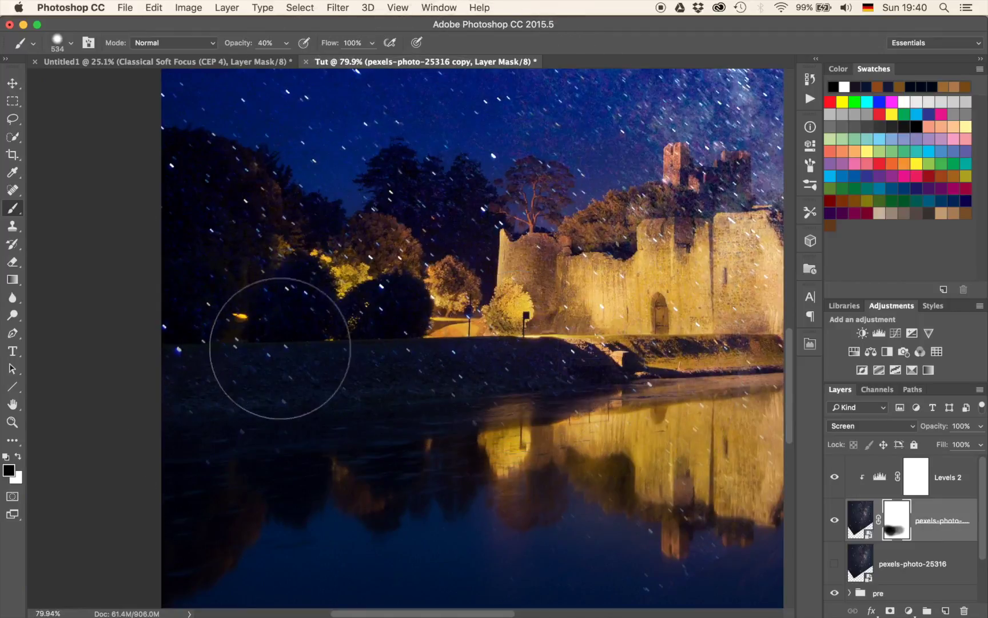
{"action": "key", "text": "0"}
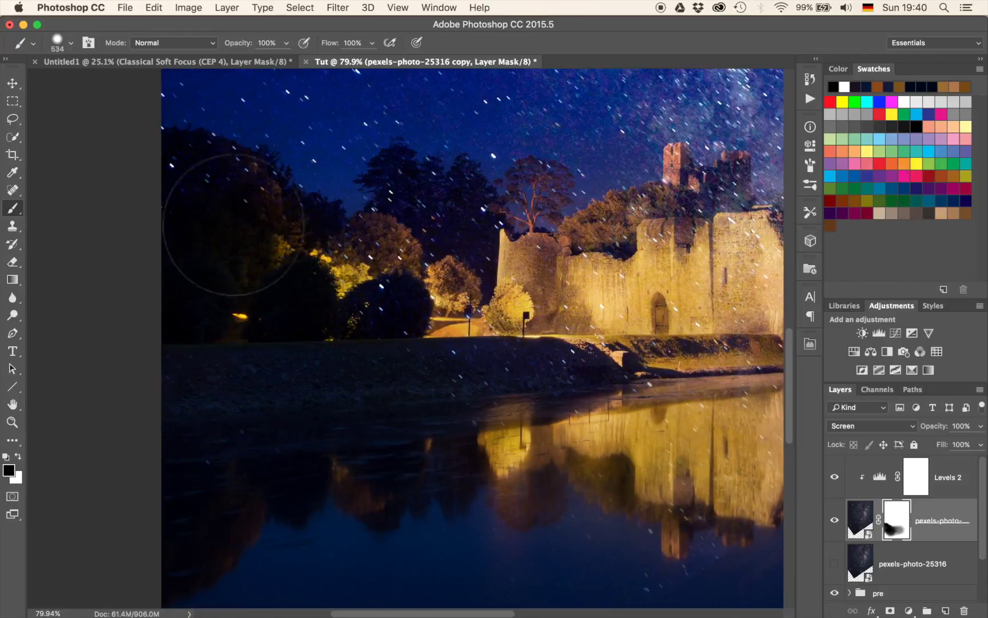
{"action": "mouse_move", "coordinate": [180, 212]}
{"action": "left_mouse_down"}
{"action": "mouse_move", "coordinate": [184, 184]}
{"action": "mouse_move", "coordinate": [251, 206]}
{"action": "mouse_move", "coordinate": [241, 204]}
{"action": "mouse_move", "coordinate": [259, 190]}
{"action": "mouse_move", "coordinate": [209, 191]}
{"action": "mouse_move", "coordinate": [140, 167]}
{"action": "left_mouse_up"}
{"action": "mouse_move", "coordinate": [357, 280]}
{"action": "left_mouse_down"}
{"action": "mouse_move", "coordinate": [372, 304]}
{"action": "mouse_move", "coordinate": [621, 372]}
{"action": "left_mouse_up"}
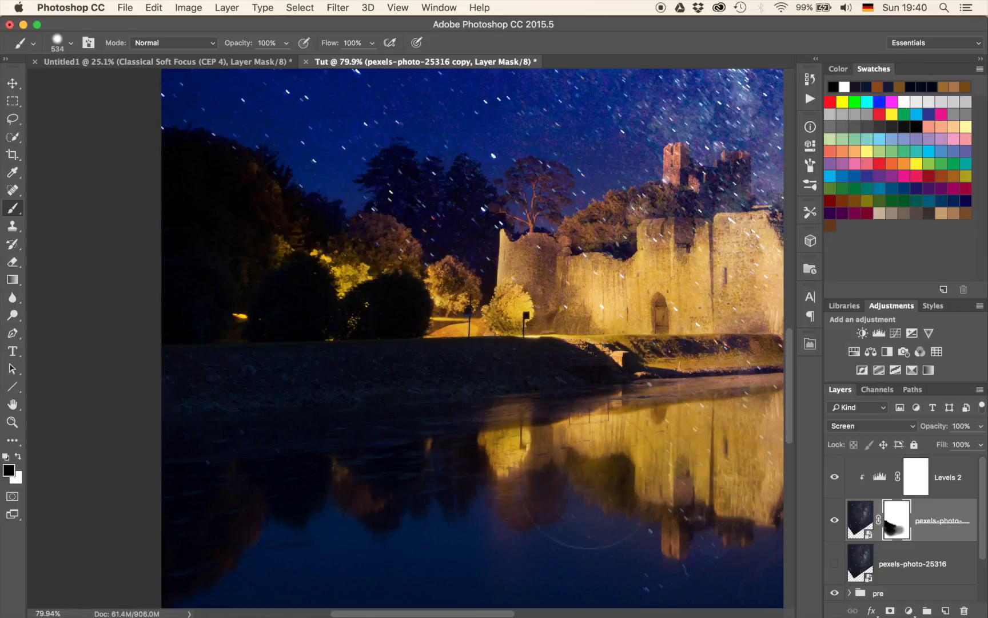
{"action": "mouse_move", "coordinate": [547, 455]}
{"action": "left_mouse_down"}
{"action": "mouse_move", "coordinate": [352, 347]}
{"action": "mouse_move", "coordinate": [326, 397]}
{"action": "mouse_move", "coordinate": [339, 403]}
{"action": "left_mouse_up"}
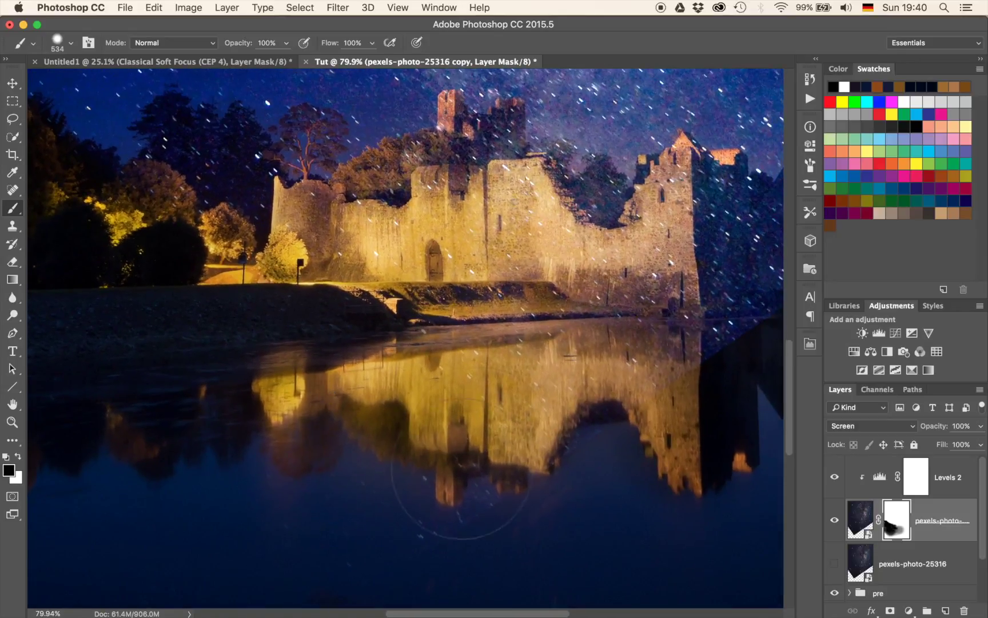
{"action": "mouse_move", "coordinate": [430, 503]}
{"action": "left_mouse_down"}
{"action": "mouse_move", "coordinate": [606, 366]}
{"action": "mouse_move", "coordinate": [434, 269]}
{"action": "mouse_move", "coordinate": [398, 314]}
{"action": "left_mouse_up"}
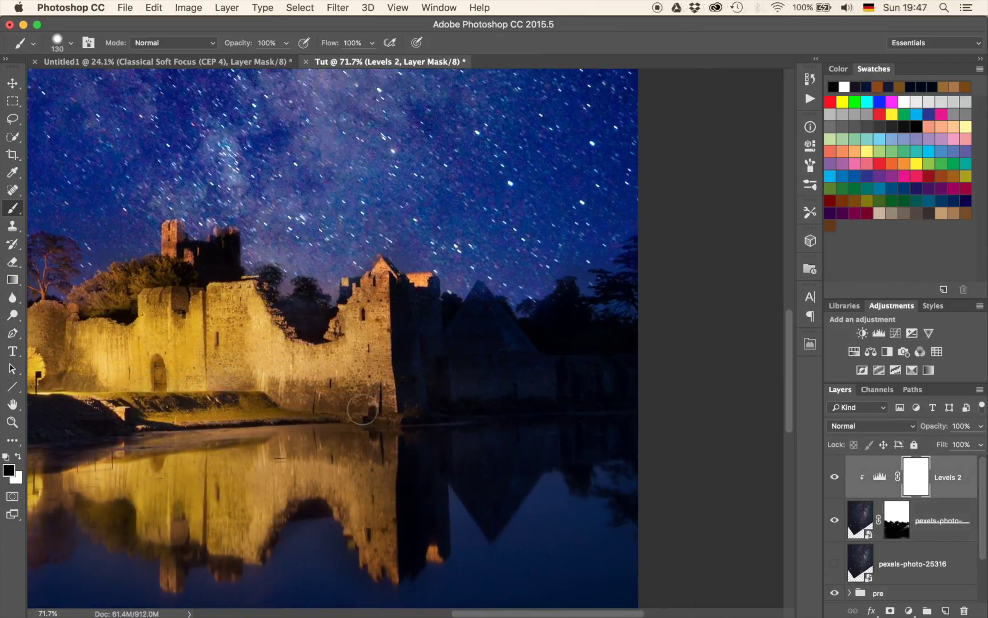
Step: Inspect the masked star layer along the treeline, castle walls and reflection, and check the whole image
{"action": "scroll", "coordinate": [363, 409], "scroll_direction": "left", "scroll_amount": 5}
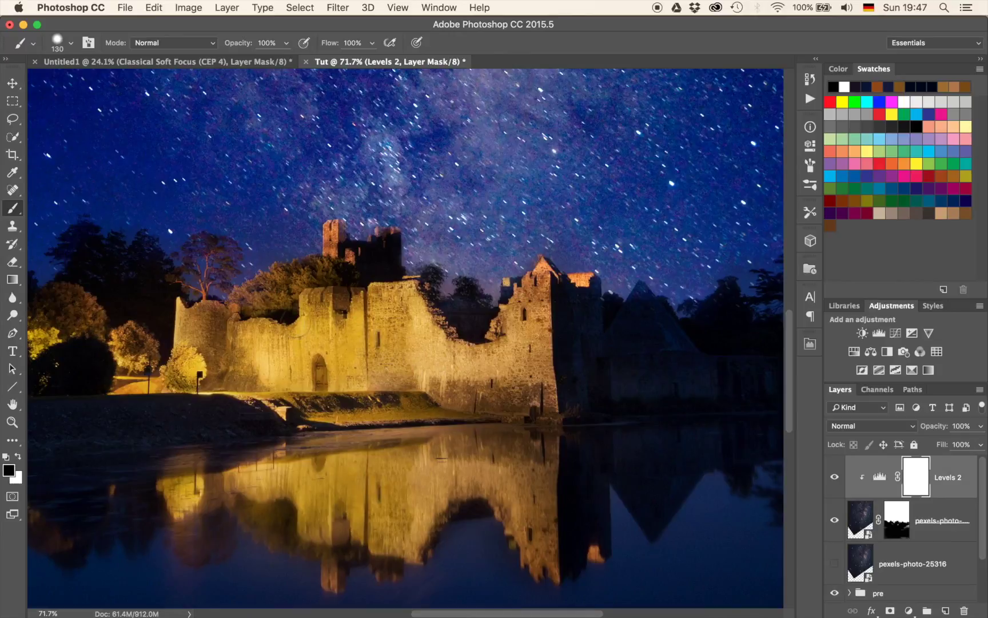
{"action": "scroll", "coordinate": [346, 340], "scroll_direction": "left", "scroll_amount": 5}
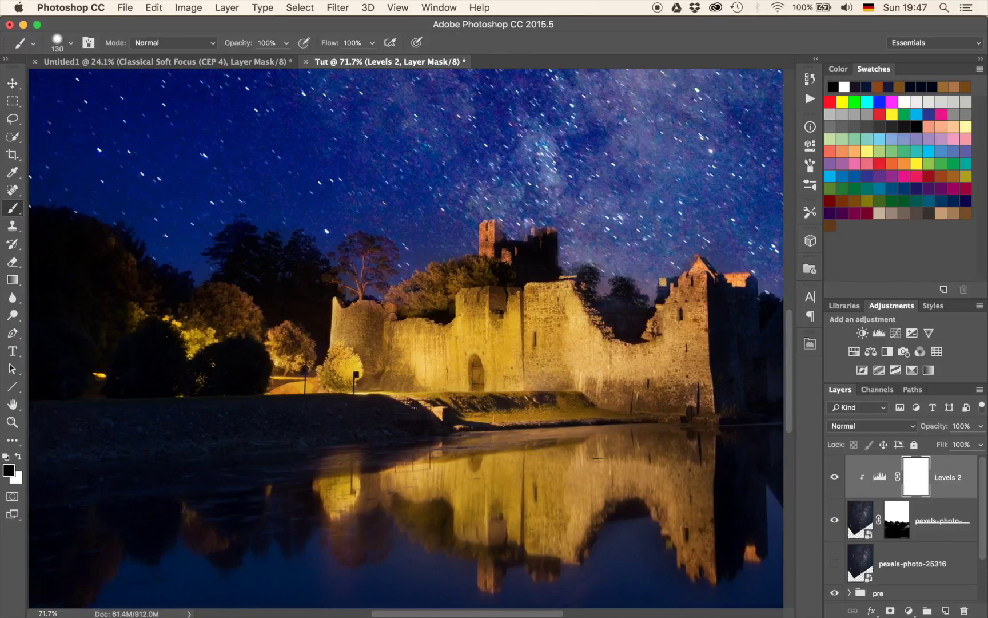
{"action": "scroll", "coordinate": [328, 355], "scroll_direction": "left", "scroll_amount": 5}
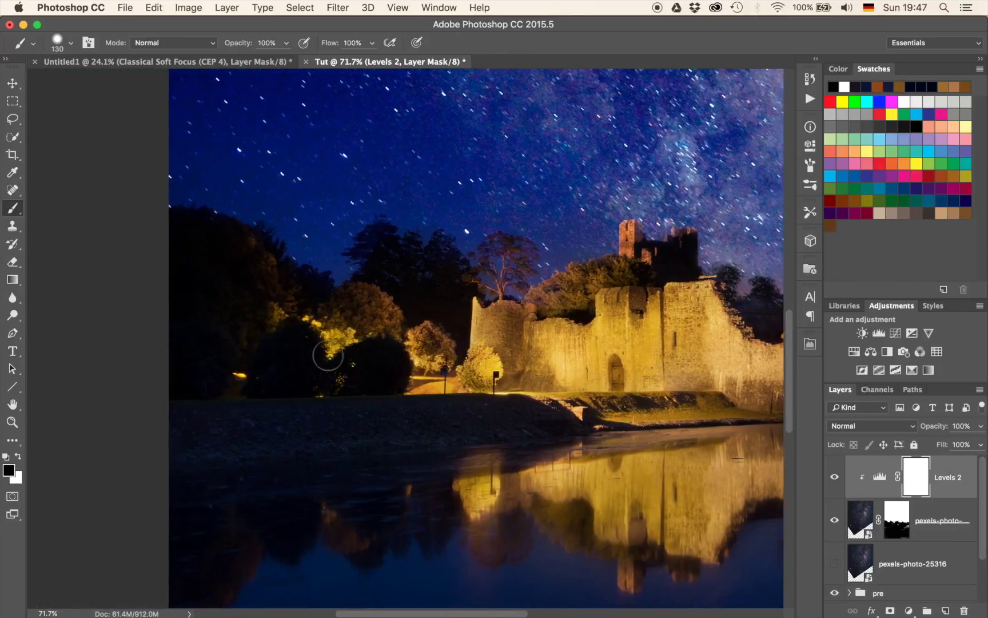
{"action": "scroll", "coordinate": [328, 356], "scroll_direction": "right", "scroll_amount": 10}
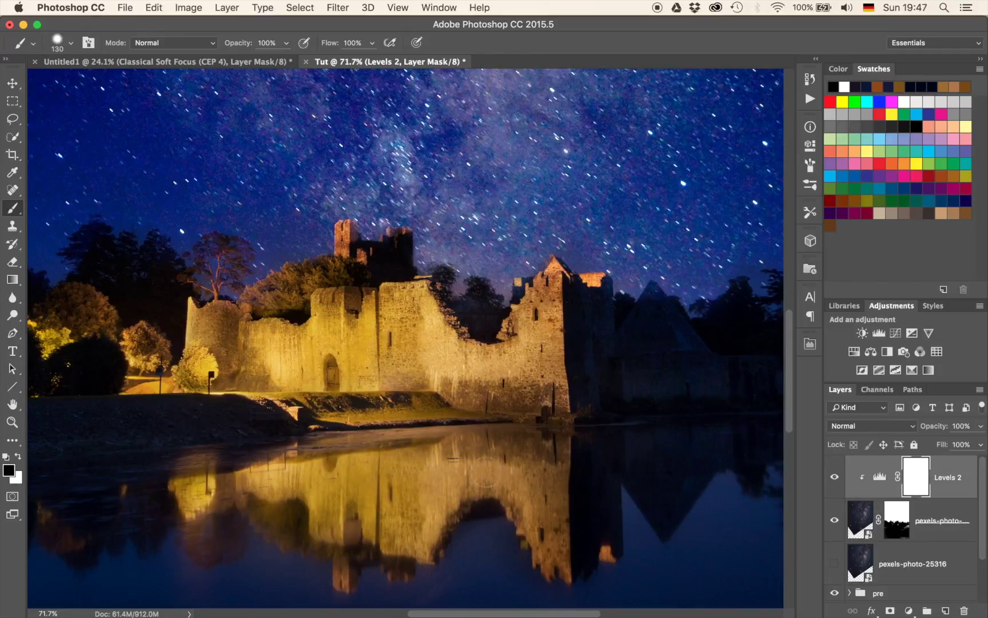
{"action": "scroll", "coordinate": [487, 472], "scroll_direction": "right", "scroll_amount": 9}
{"action": "scroll", "coordinate": [486, 472], "scroll_direction": "left", "scroll_amount": 6}
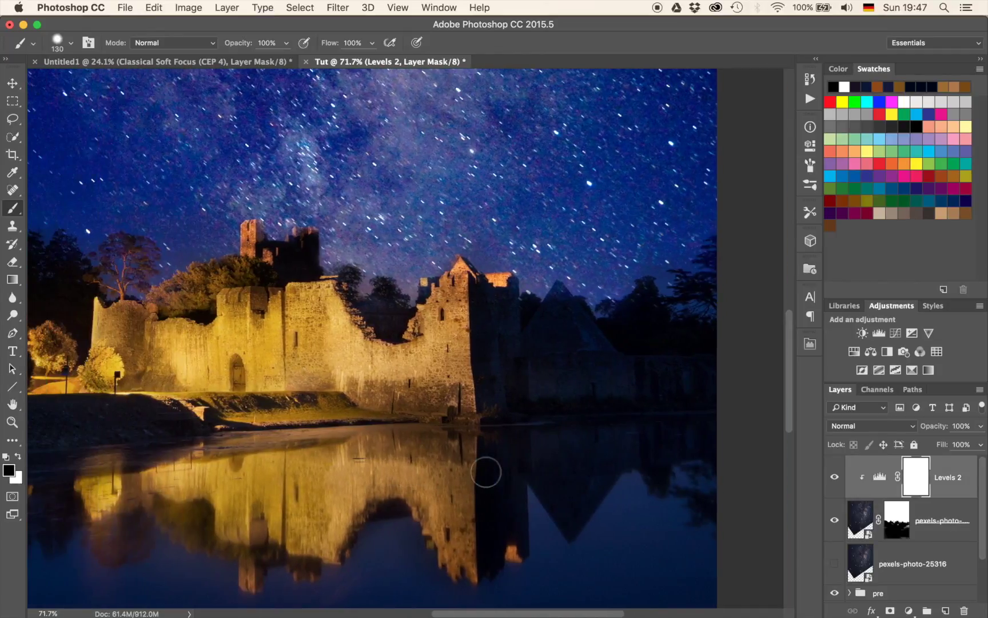
{"action": "scroll", "coordinate": [487, 472], "scroll_direction": "down", "scroll_amount": 8}
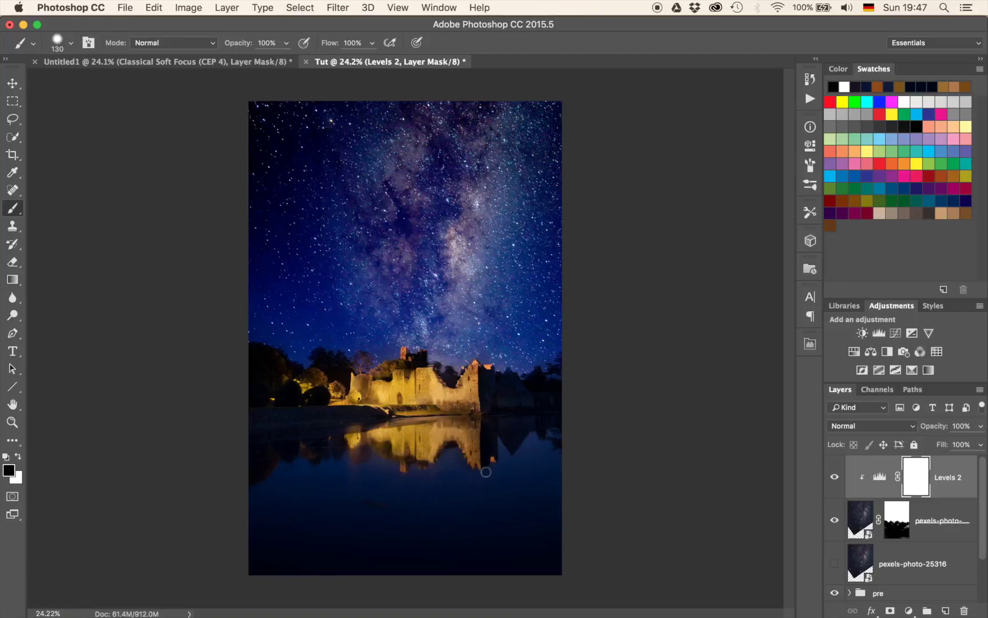
{"action": "left_click", "coordinate": [861, 516]}
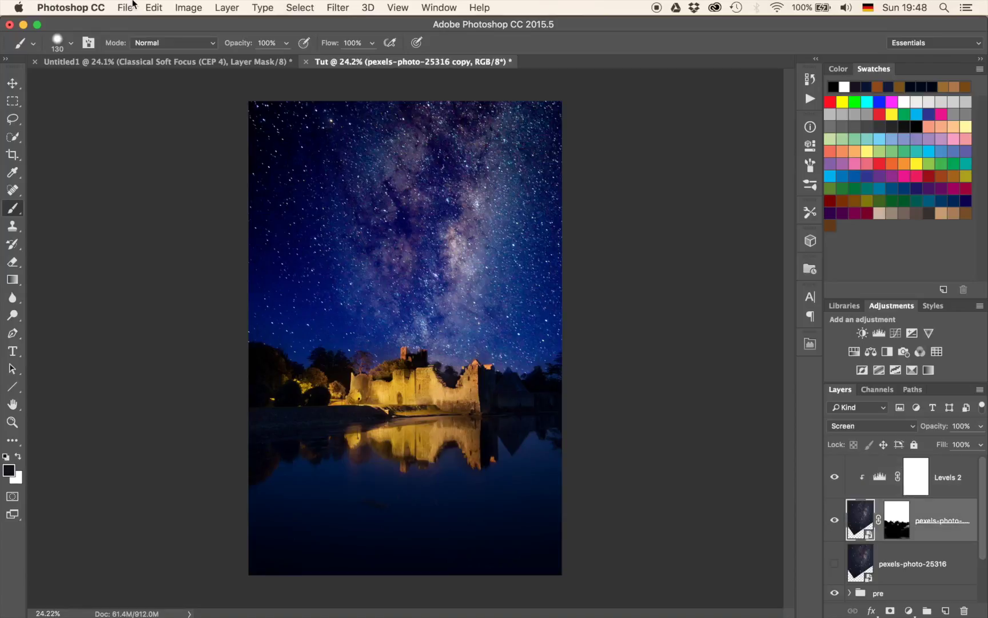
{"action": "left_click", "coordinate": [154, 7]}
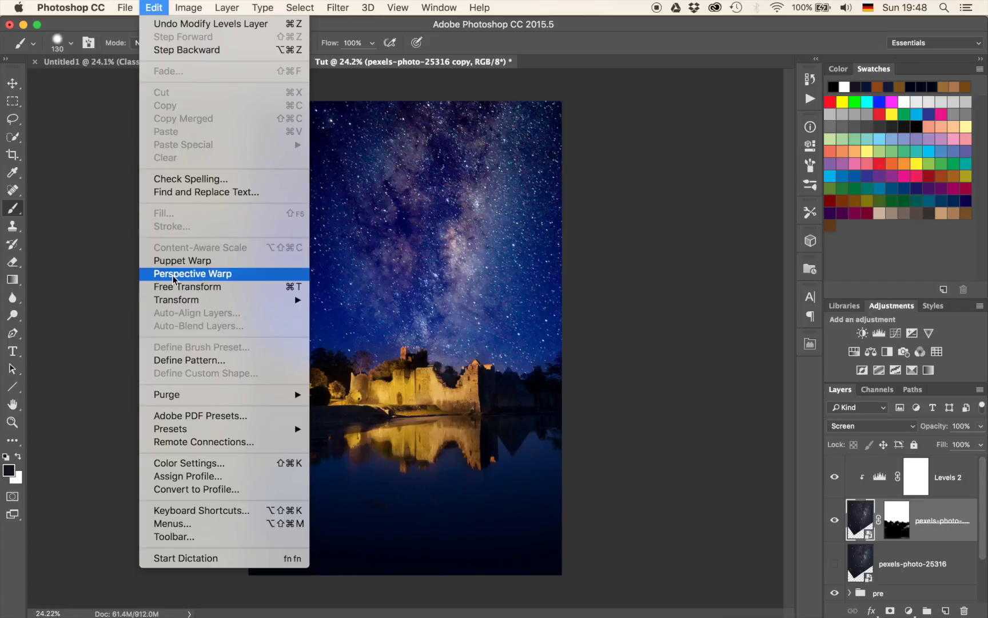
{"action": "left_click", "coordinate": [623, 288]}
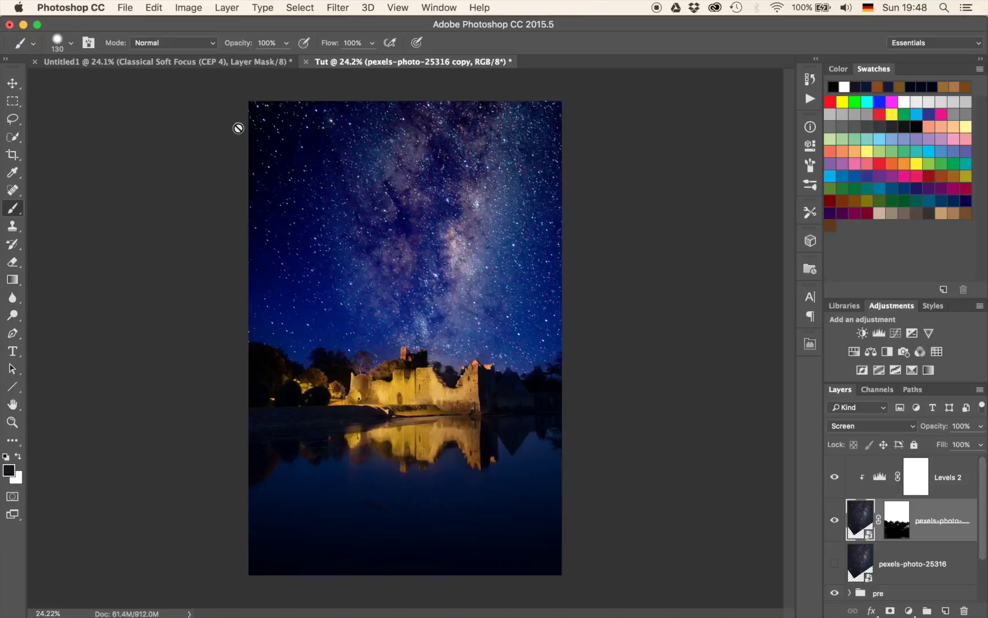
{"action": "left_click", "coordinate": [154, 7]}
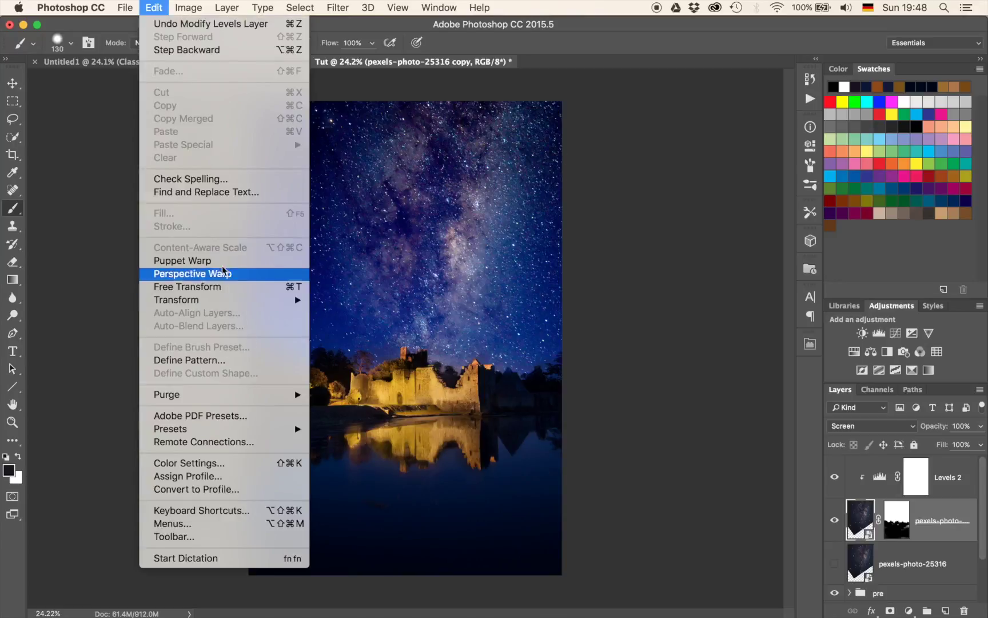
{"action": "left_click", "coordinate": [666, 242]}
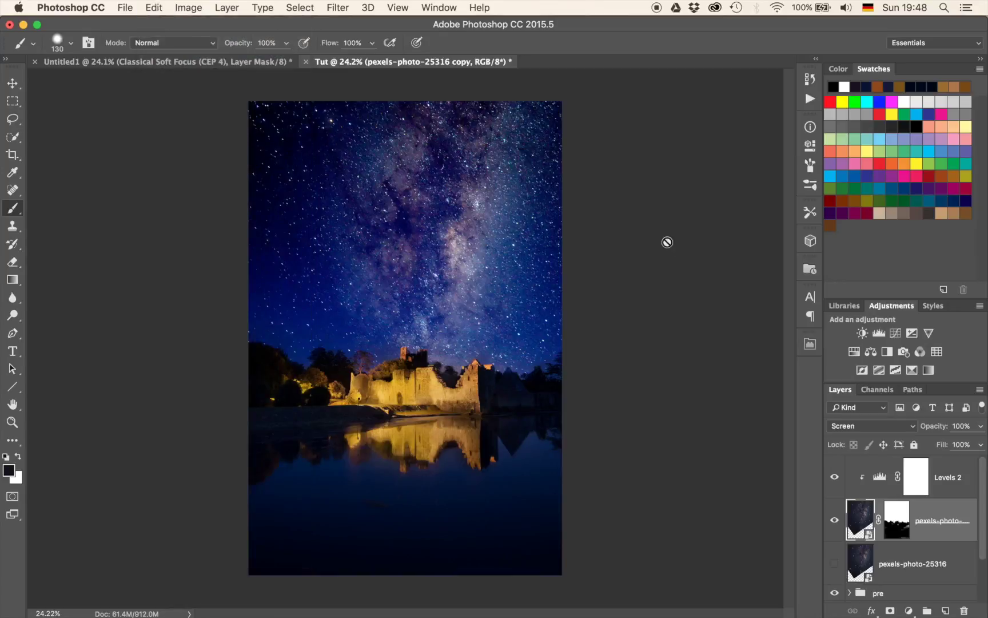
Step: Move the pexels-photo-107956 layer out of the sky group to the top of the layer stack
{"action": "scroll", "coordinate": [917, 518], "scroll_direction": "down", "scroll_amount": 3}
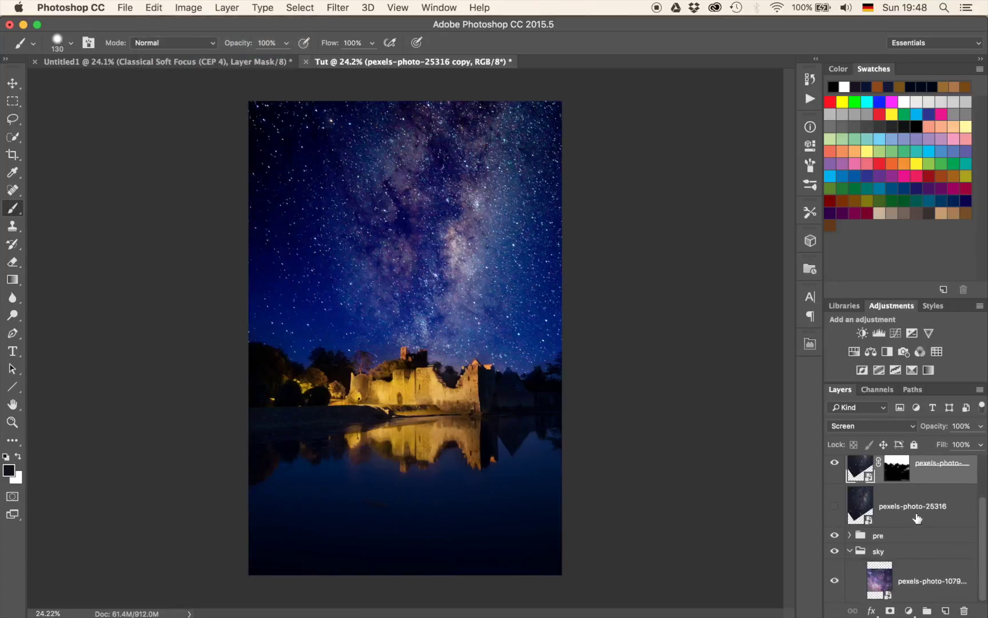
{"action": "left_click", "coordinate": [879, 588]}
{"action": "left_click_drag", "start_coordinate": [880, 587], "coordinate": [896, 461]}
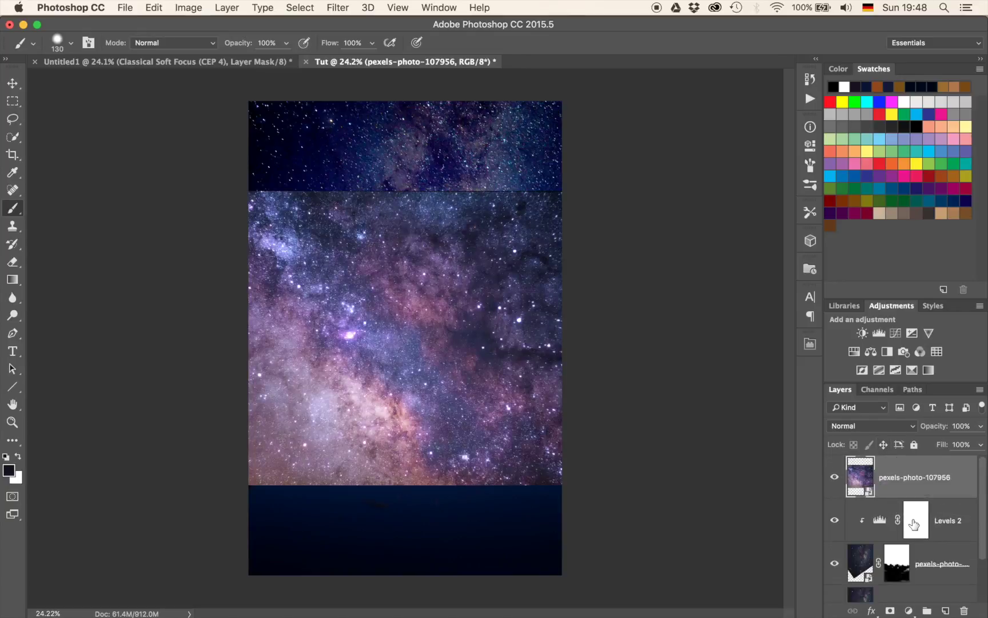
Step: Duplicate the Levels 2 adjustment, place the copy above pexels-photo-107956 and clip it to that layer
{"action": "left_click", "coordinate": [914, 524]}
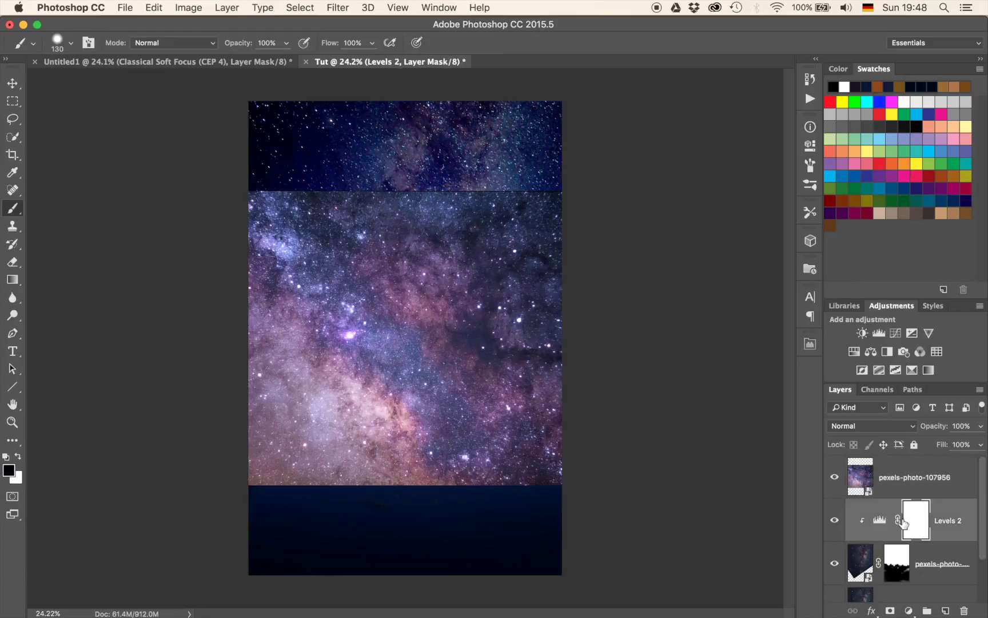
{"action": "key", "text": "super+j"}
{"action": "left_click_drag", "start_coordinate": [904, 524], "coordinate": [884, 461]}
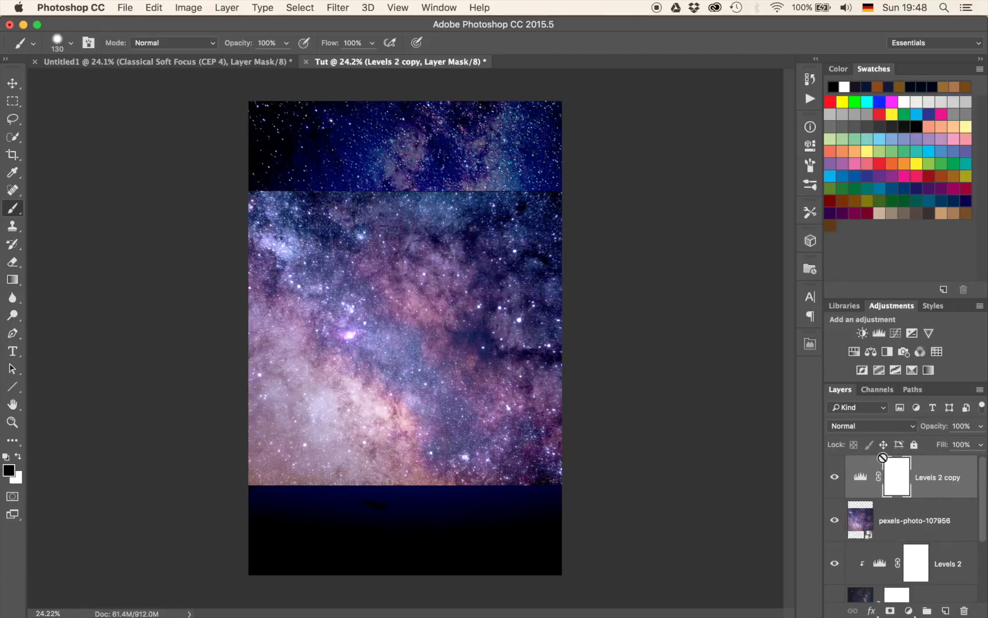
{"action": "key", "text": "super+alt+g"}
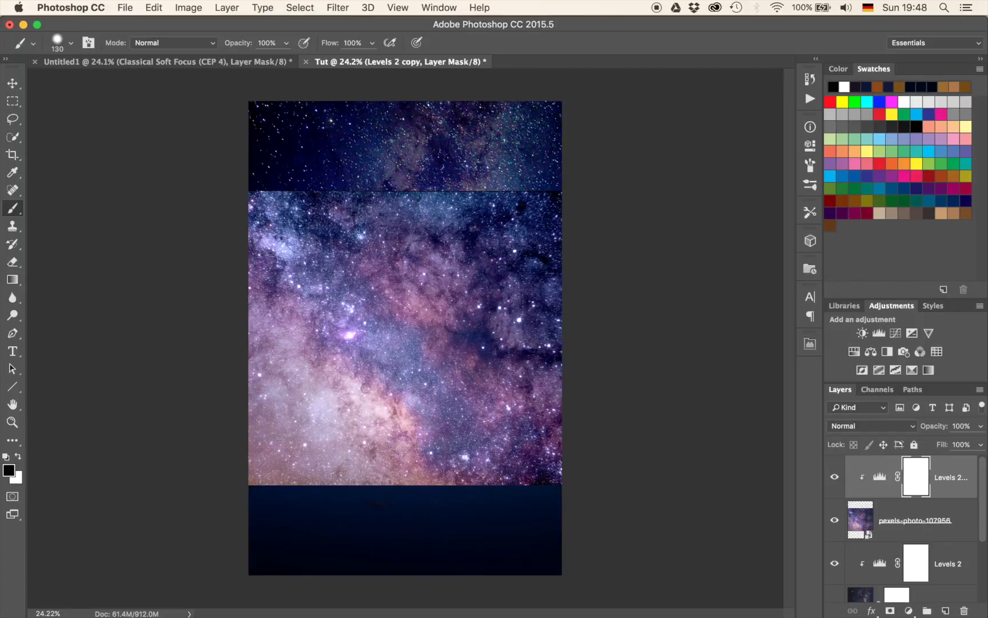
Step: Fade pexels-photo-107956 to 73% opacity, transform it over the sky with 59.39° rotation and about 81.5% scale, and raise its opacity again
{"action": "left_click", "coordinate": [860, 515]}
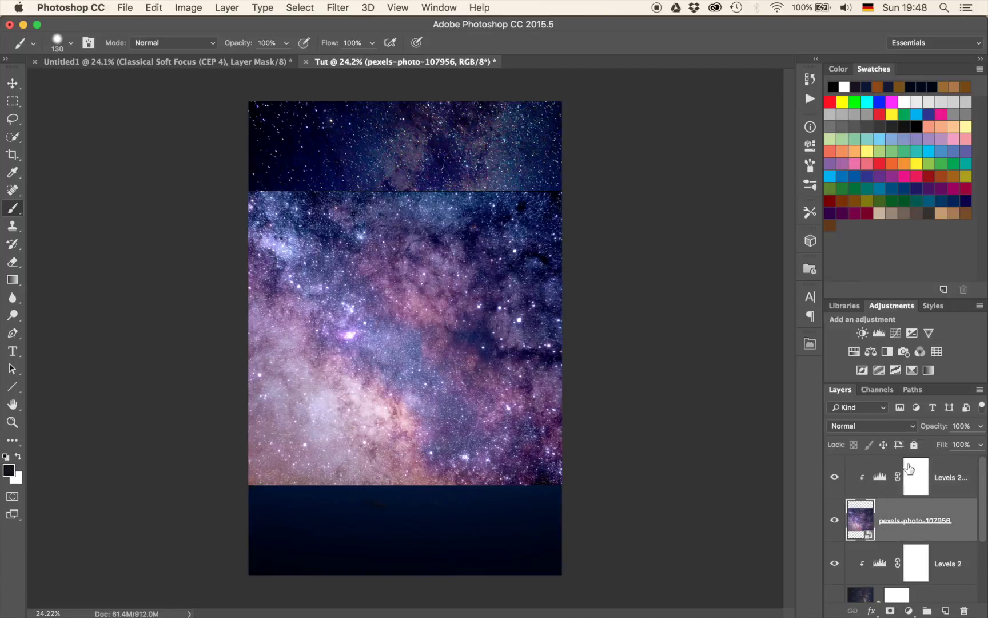
{"action": "left_click_drag", "start_coordinate": [938, 429], "coordinate": [922, 430]}
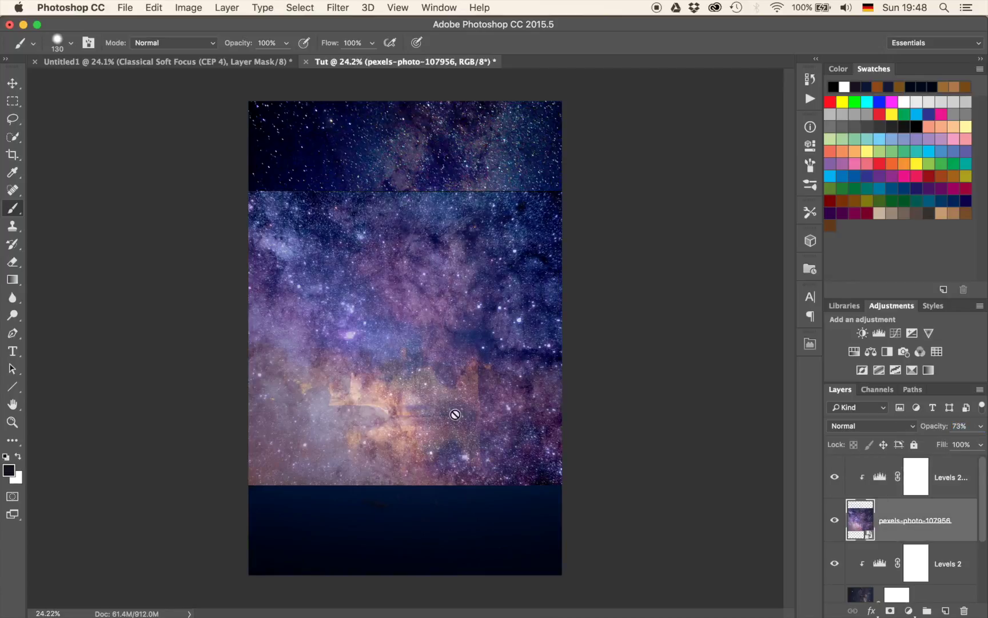
{"action": "key", "text": "v"}
{"action": "mouse_move", "coordinate": [383, 393]}
{"action": "left_mouse_down"}
{"action": "mouse_move", "coordinate": [383, 274]}
{"action": "mouse_move", "coordinate": [388, 440]}
{"action": "mouse_move", "coordinate": [452, 607]}
{"action": "mouse_move", "coordinate": [468, 437]}
{"action": "mouse_move", "coordinate": [449, 296]}
{"action": "mouse_move", "coordinate": [370, 512]}
{"action": "mouse_move", "coordinate": [386, 505]}
{"action": "mouse_move", "coordinate": [478, 368]}
{"action": "mouse_move", "coordinate": [414, 511]}
{"action": "mouse_move", "coordinate": [390, 319]}
{"action": "mouse_move", "coordinate": [424, 267]}
{"action": "mouse_move", "coordinate": [449, 266]}
{"action": "mouse_move", "coordinate": [429, 357]}
{"action": "mouse_move", "coordinate": [404, 322]}
{"action": "left_mouse_up"}
{"action": "left_click_drag", "start_coordinate": [649, 456], "coordinate": [408, 488]}
{"action": "left_click_drag", "start_coordinate": [369, 359], "coordinate": [402, 329]}
{"action": "mouse_move", "coordinate": [938, 432]}
{"action": "left_mouse_down"}
{"action": "mouse_move", "coordinate": [878, 430]}
{"action": "mouse_move", "coordinate": [941, 430]}
{"action": "left_mouse_up"}
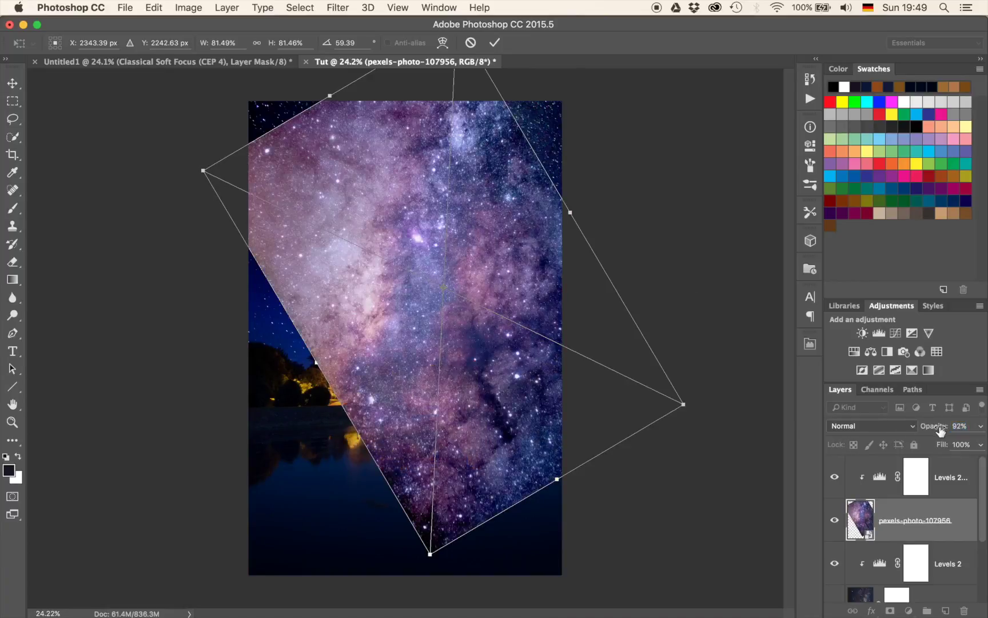
Step: Set the midtone input of Levels 2 copy to 0.43 and give pexels-photo-107956 the Screen blend mode
{"action": "double_click", "coordinate": [878, 477]}
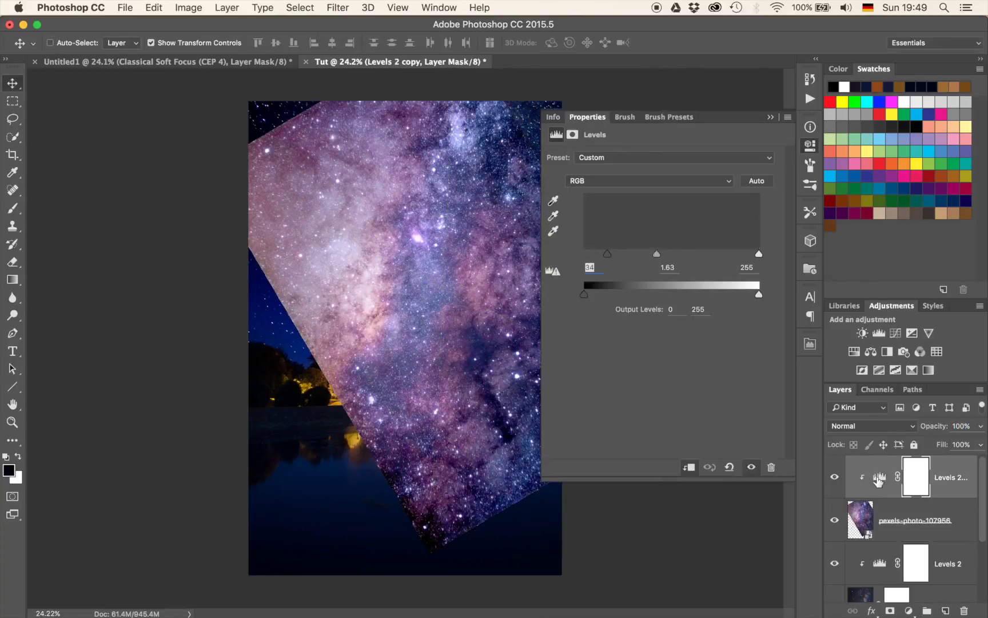
{"action": "left_click_drag", "start_coordinate": [659, 256], "coordinate": [690, 257]}
{"action": "left_click_drag", "start_coordinate": [703, 256], "coordinate": [720, 260]}
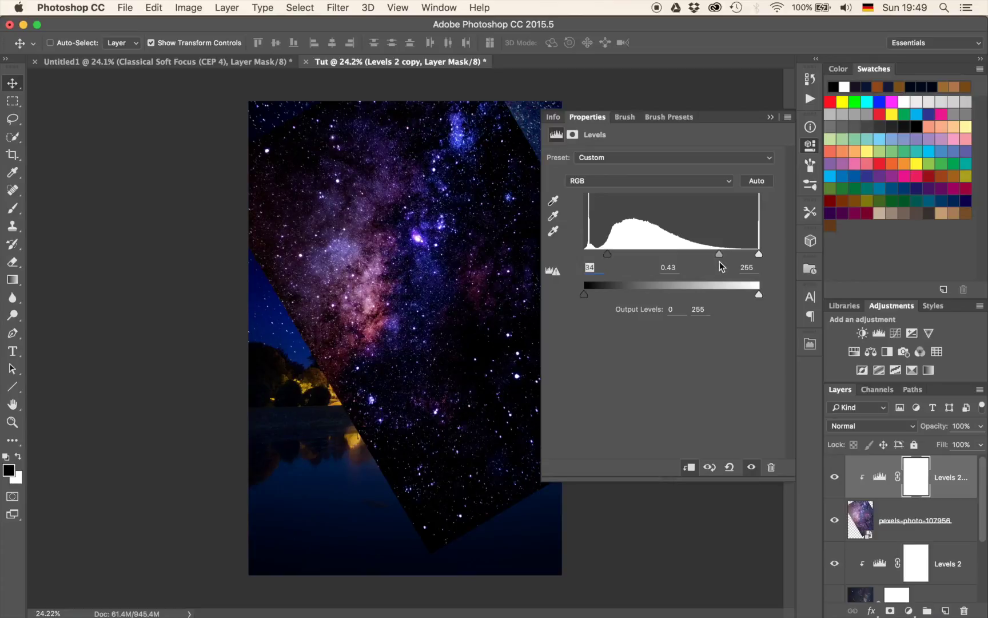
{"action": "left_click", "coordinate": [858, 513]}
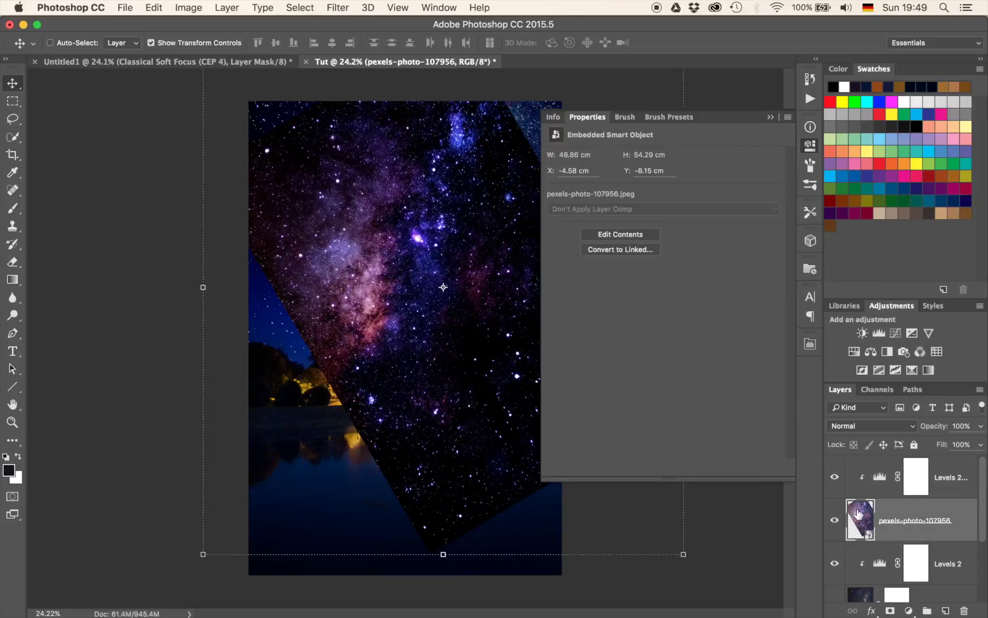
{"action": "left_click", "coordinate": [848, 426]}
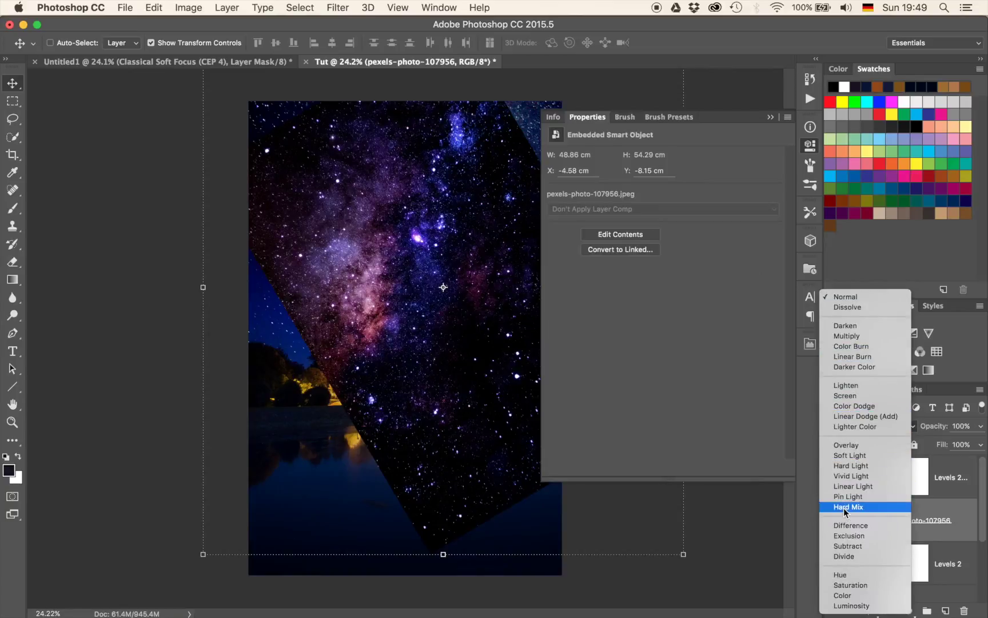
{"action": "left_click", "coordinate": [842, 398]}
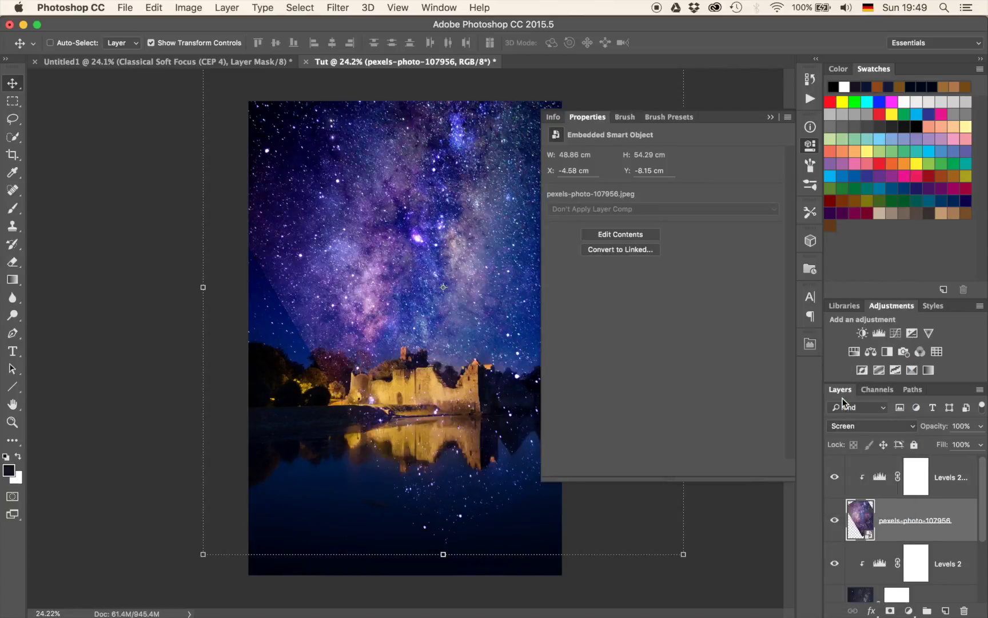
Step: Adjust Levels 2 copy to a black input of 96 and a midtone input of 0.49
{"action": "left_click", "coordinate": [879, 474]}
{"action": "mouse_move", "coordinate": [720, 255]}
{"action": "left_mouse_down"}
{"action": "mouse_move", "coordinate": [730, 257]}
{"action": "mouse_move", "coordinate": [680, 257]}
{"action": "mouse_move", "coordinate": [737, 257]}
{"action": "left_mouse_up"}
{"action": "left_click_drag", "start_coordinate": [609, 255], "coordinate": [634, 262]}
{"action": "left_click_drag", "start_coordinate": [744, 255], "coordinate": [727, 254]}
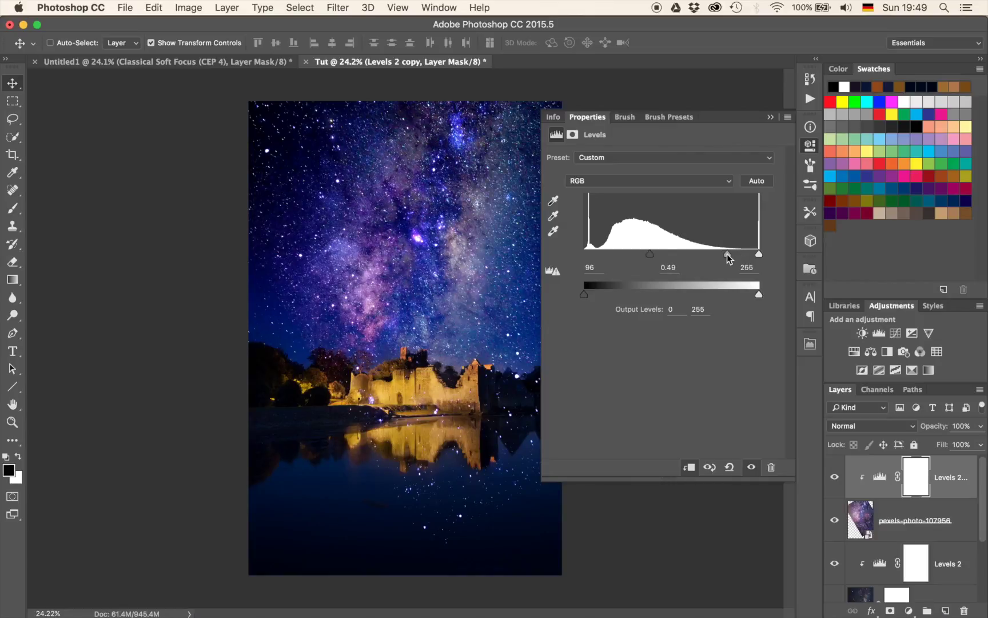
{"action": "left_click", "coordinate": [771, 117]}
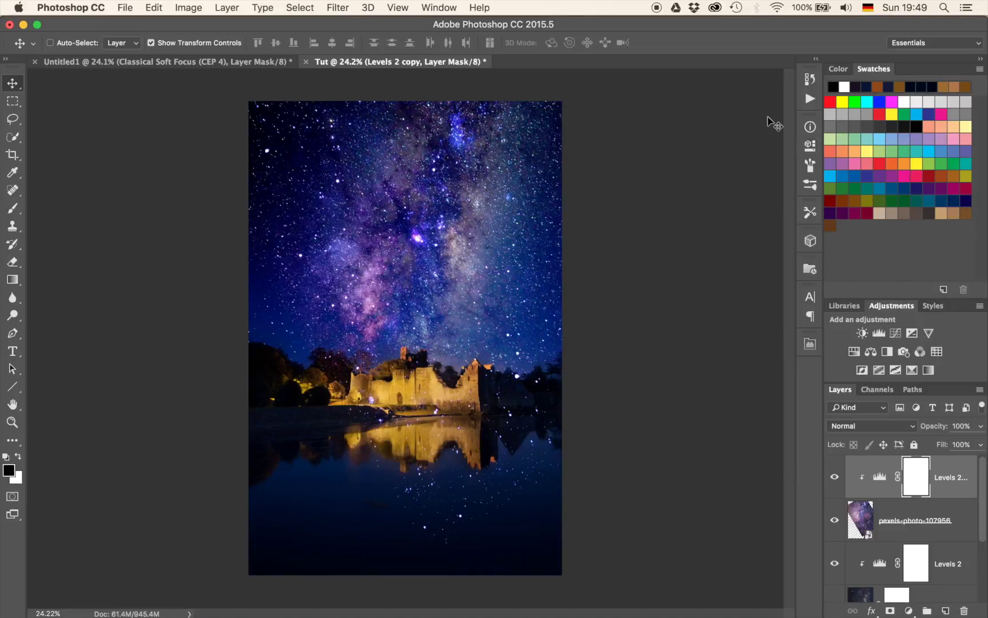
Step: Add a layer mask to pexels-photo-107956 and enlarge the soft brush to 1744 px for painting on it
{"action": "left_click", "coordinate": [858, 527]}
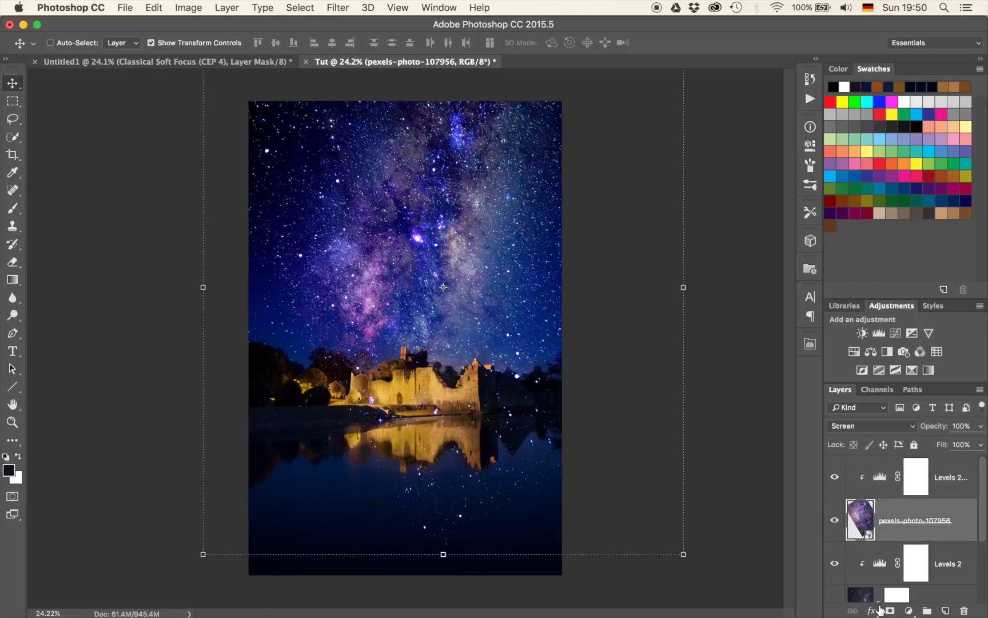
{"action": "left_click", "coordinate": [890, 610]}
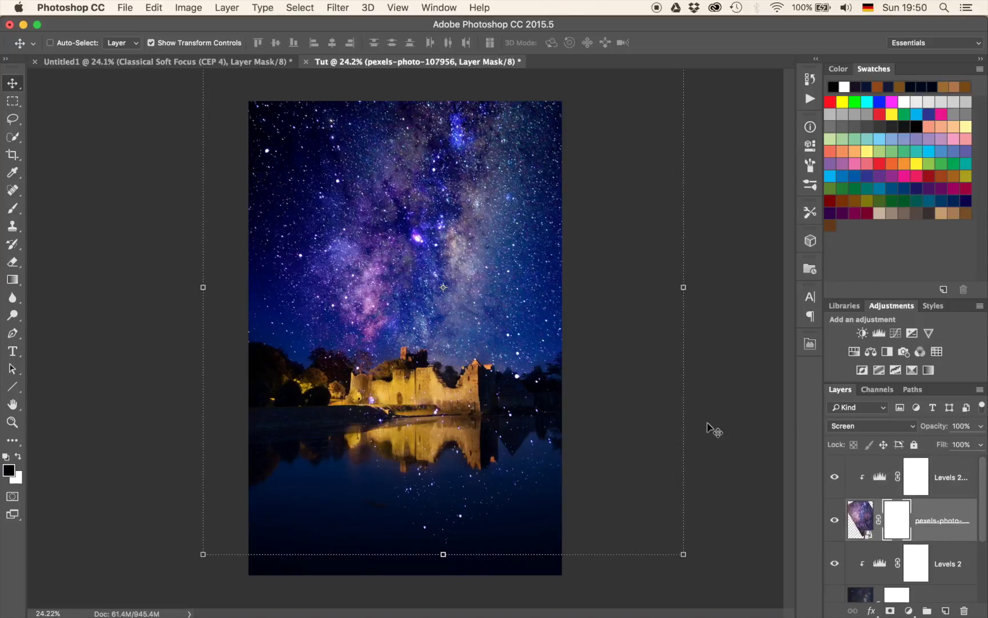
{"action": "key", "text": "b"}
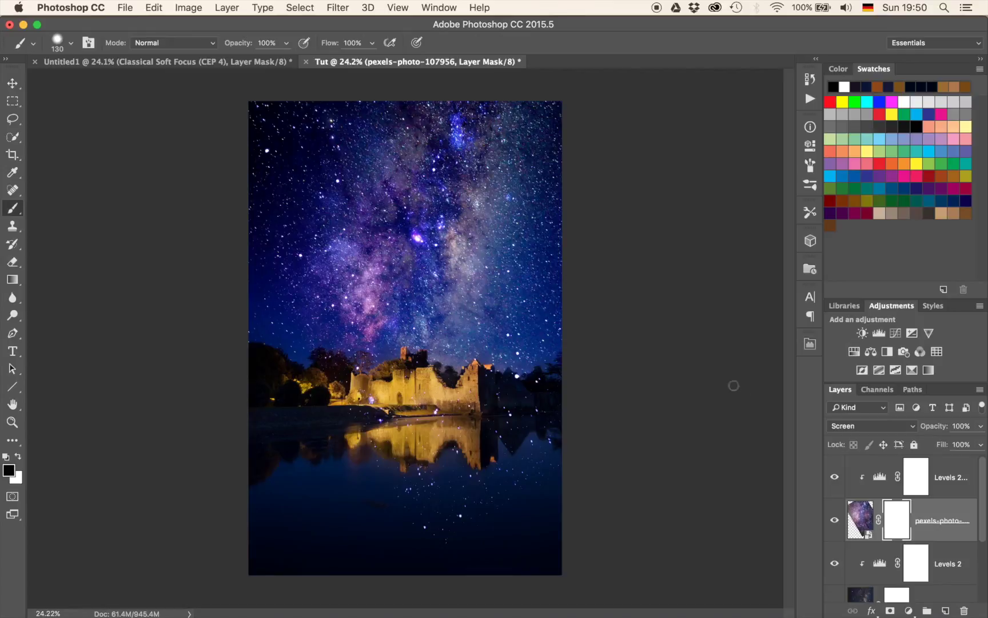
{"action": "left_click_drag", "start_coordinate": [308, 345], "coordinate": [452, 341]}
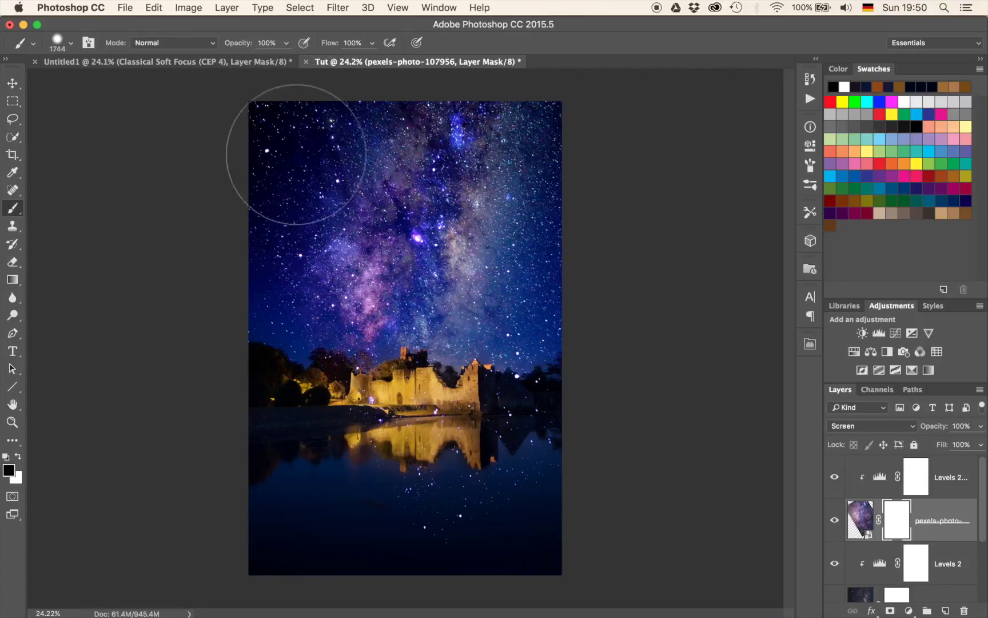
Step: Paint black on the mask over both side edges of the sky at 50% brush opacity and over the water at 100%
{"action": "mouse_move", "coordinate": [310, 147]}
{"action": "left_mouse_down"}
{"action": "mouse_move", "coordinate": [287, 202]}
{"action": "mouse_move", "coordinate": [289, 181]}
{"action": "mouse_move", "coordinate": [299, 151]}
{"action": "mouse_move", "coordinate": [301, 206]}
{"action": "mouse_move", "coordinate": [290, 169]}
{"action": "mouse_move", "coordinate": [313, 174]}
{"action": "mouse_move", "coordinate": [302, 199]}
{"action": "mouse_move", "coordinate": [285, 147]}
{"action": "left_mouse_up"}
{"action": "key", "text": "super+z"}
{"action": "key", "text": "5"}
{"action": "mouse_move", "coordinate": [272, 152]}
{"action": "left_mouse_down"}
{"action": "mouse_move", "coordinate": [234, 209]}
{"action": "mouse_move", "coordinate": [284, 270]}
{"action": "left_mouse_up"}
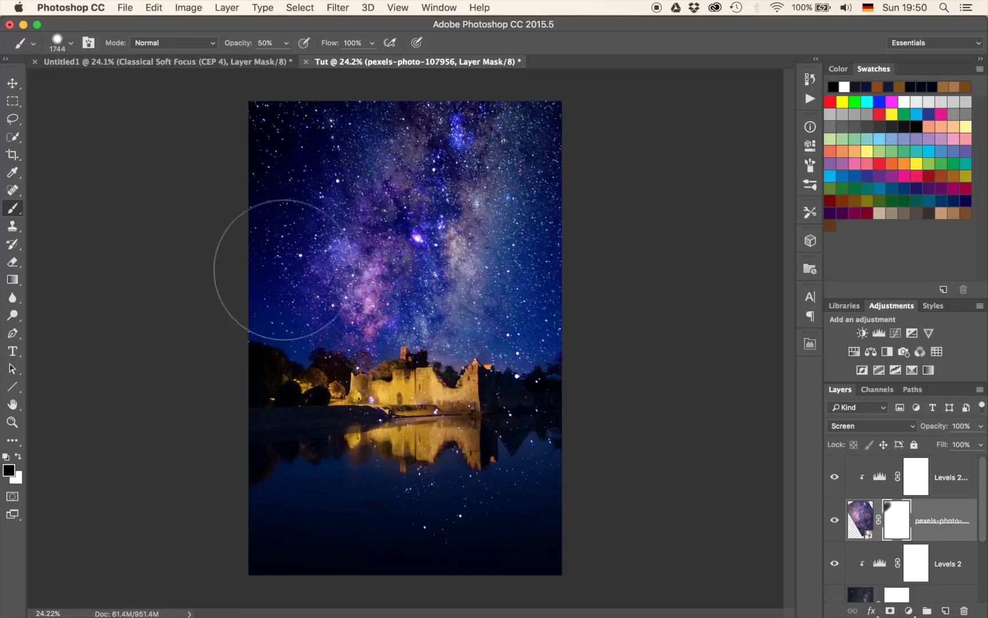
{"action": "mouse_move", "coordinate": [548, 177]}
{"action": "left_mouse_down"}
{"action": "mouse_move", "coordinate": [487, 309]}
{"action": "mouse_move", "coordinate": [548, 273]}
{"action": "mouse_move", "coordinate": [547, 304]}
{"action": "mouse_move", "coordinate": [555, 277]}
{"action": "mouse_move", "coordinate": [508, 323]}
{"action": "mouse_move", "coordinate": [529, 314]}
{"action": "mouse_move", "coordinate": [513, 402]}
{"action": "mouse_move", "coordinate": [407, 533]}
{"action": "mouse_move", "coordinate": [483, 513]}
{"action": "mouse_move", "coordinate": [473, 534]}
{"action": "mouse_move", "coordinate": [515, 504]}
{"action": "mouse_move", "coordinate": [399, 488]}
{"action": "mouse_move", "coordinate": [360, 473]}
{"action": "mouse_move", "coordinate": [335, 437]}
{"action": "mouse_move", "coordinate": [554, 412]}
{"action": "mouse_move", "coordinate": [479, 426]}
{"action": "left_mouse_up"}
{"action": "key", "text": "0"}
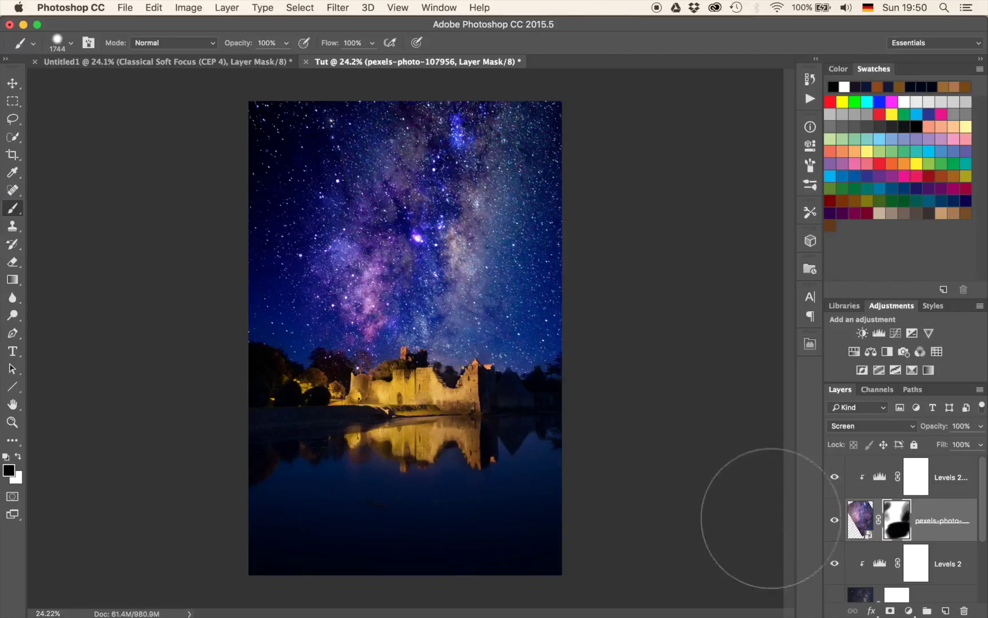
Step: Replace the pexels-photo-107956 mask with a copy of the treeline mask from the star layer below Levels 2
{"action": "scroll", "coordinate": [898, 535], "scroll_direction": "down", "scroll_amount": 3}
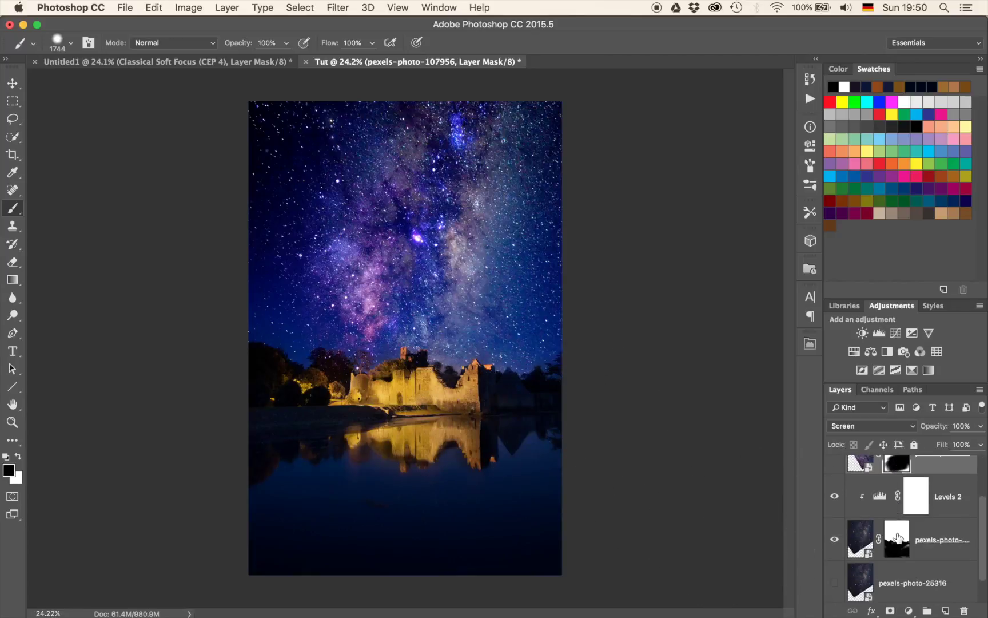
{"action": "left_click_drag", "start_coordinate": [898, 537], "coordinate": [899, 463]}
{"action": "left_click", "coordinate": [610, 224]}
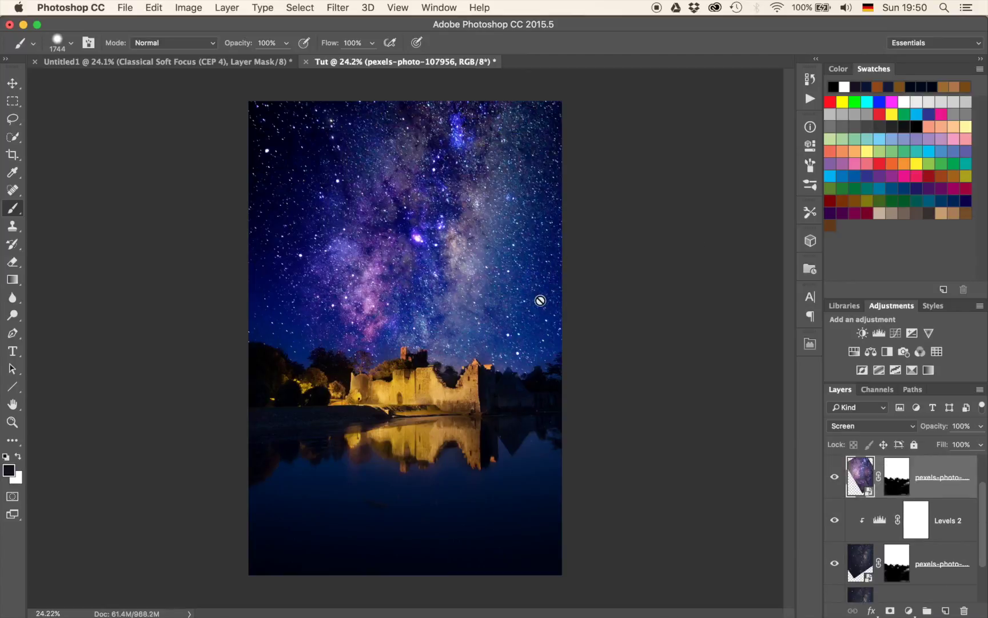
{"action": "scroll", "coordinate": [828, 518], "scroll_direction": "up", "scroll_amount": 1}
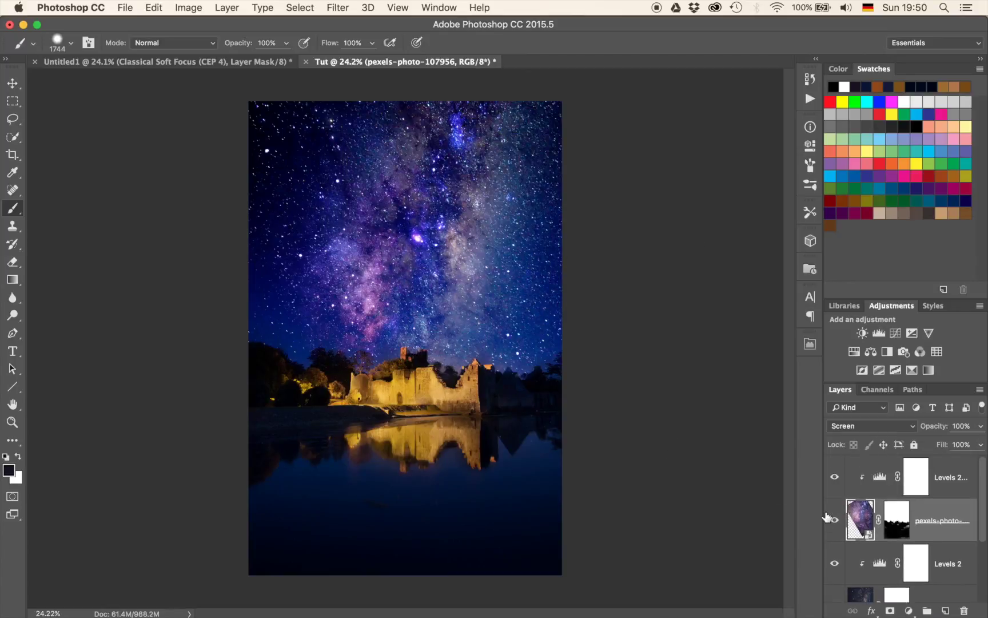
Step: Paint black at 40% brush opacity on the pexels-photo-107956 mask to soften the Milky Way along both sides of the sky
{"action": "left_click", "coordinate": [895, 519]}
{"action": "key", "text": "4"}
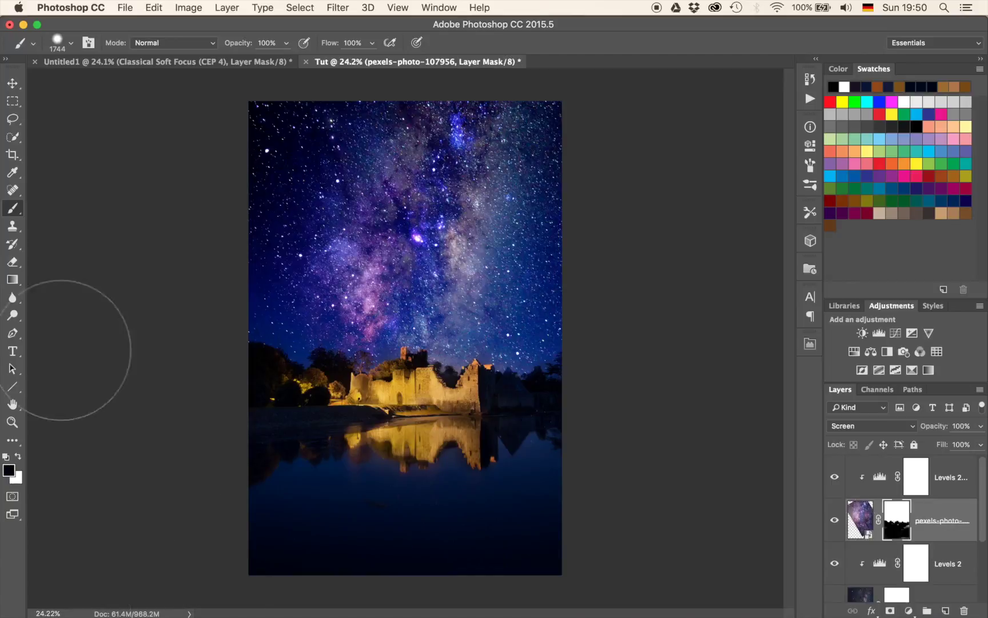
{"action": "left_click_drag", "start_coordinate": [567, 265], "coordinate": [559, 348]}
{"action": "mouse_move", "coordinate": [397, 142]}
{"action": "left_mouse_down"}
{"action": "mouse_move", "coordinate": [246, 174]}
{"action": "mouse_move", "coordinate": [332, 122]}
{"action": "left_mouse_up"}
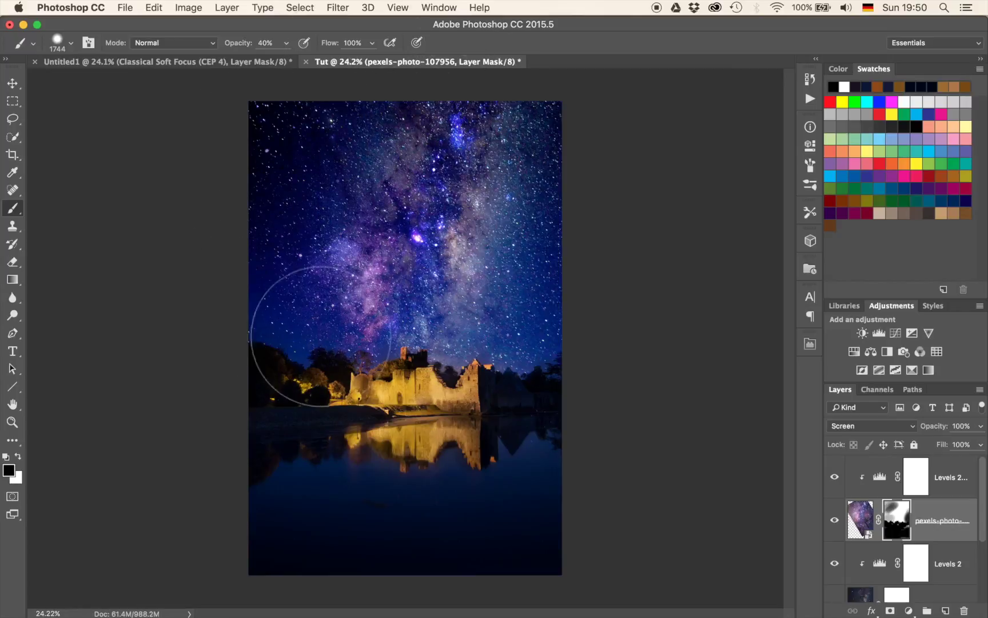
{"action": "left_click_drag", "start_coordinate": [539, 214], "coordinate": [568, 181]}
{"action": "mouse_move", "coordinate": [568, 181]}
{"action": "left_mouse_down"}
{"action": "mouse_move", "coordinate": [479, 309]}
{"action": "mouse_move", "coordinate": [501, 211]}
{"action": "left_mouse_up"}
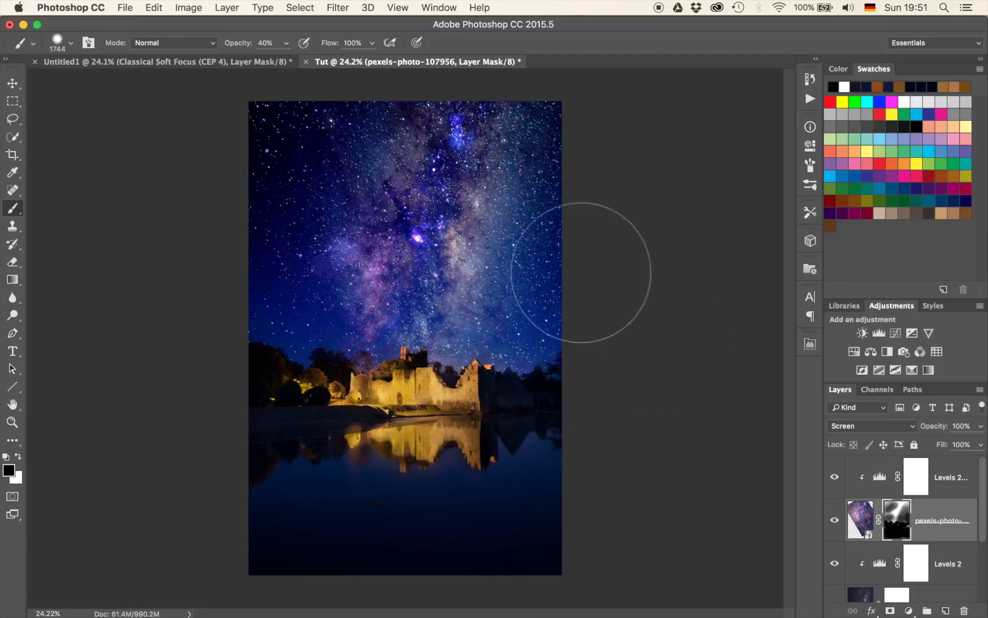
Step: Compare the sky with pexels-photo-107956 hidden and shown, and mask more of its purple cloud area above the castle at 40% brush opacity
{"action": "left_click", "coordinate": [837, 534]}
{"action": "left_click", "coordinate": [837, 534]}
{"action": "left_click", "coordinate": [836, 533]}
{"action": "left_click", "coordinate": [837, 534]}
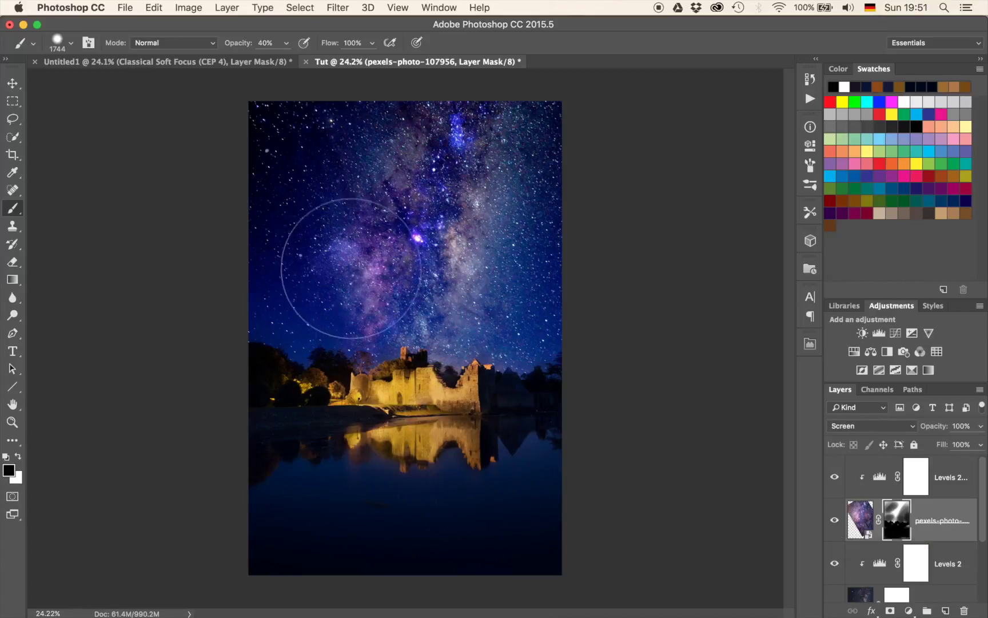
{"action": "mouse_move", "coordinate": [332, 265]}
{"action": "left_mouse_down"}
{"action": "mouse_move", "coordinate": [329, 221]}
{"action": "mouse_move", "coordinate": [307, 260]}
{"action": "mouse_move", "coordinate": [314, 272]}
{"action": "mouse_move", "coordinate": [385, 206]}
{"action": "left_mouse_up"}
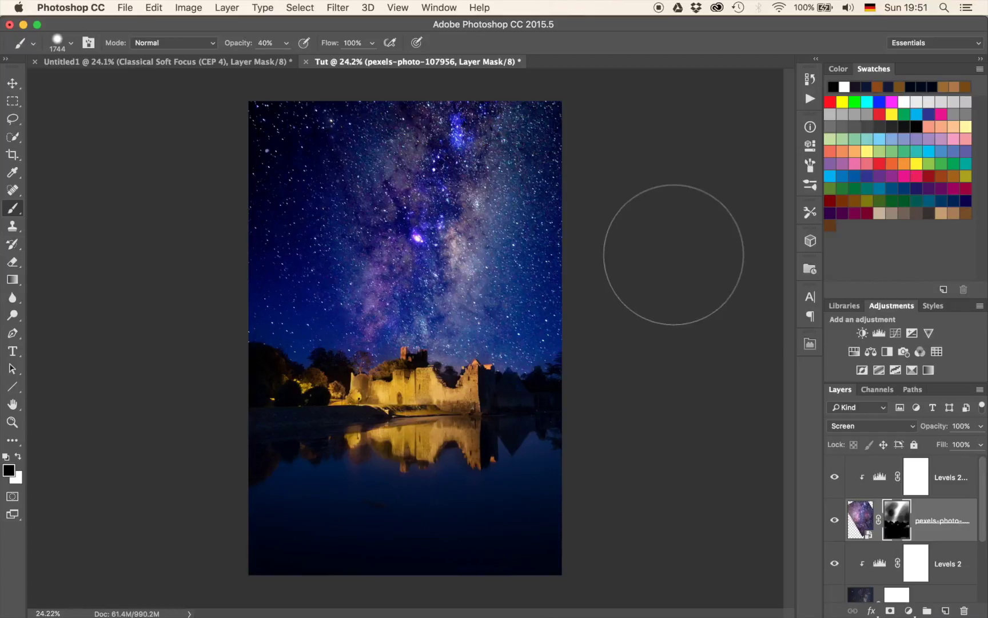
Step: Group the two masked star layers with their clipped Levels adjustments and name the group "stars"
{"action": "left_click", "coordinate": [950, 470]}
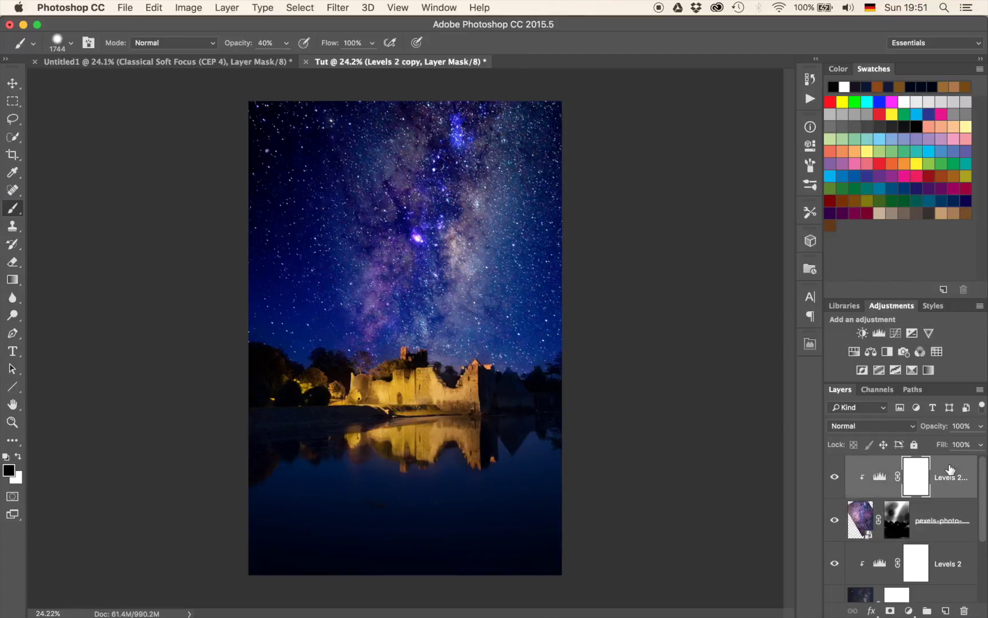
{"action": "scroll", "coordinate": [950, 469], "scroll_direction": "down", "scroll_amount": 5}
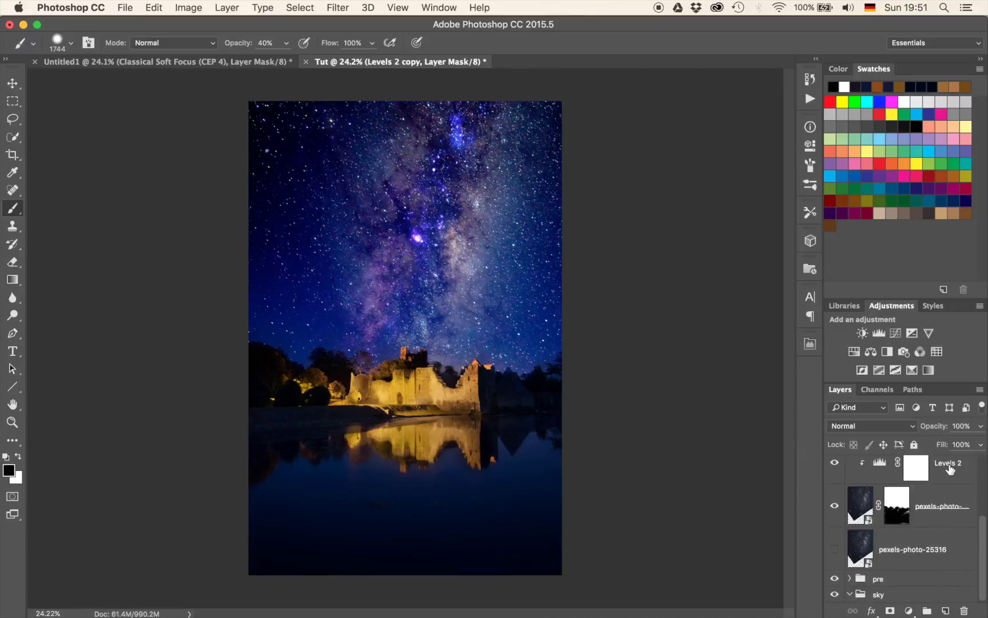
{"action": "left_click", "coordinate": [950, 499], "text": "shift"}
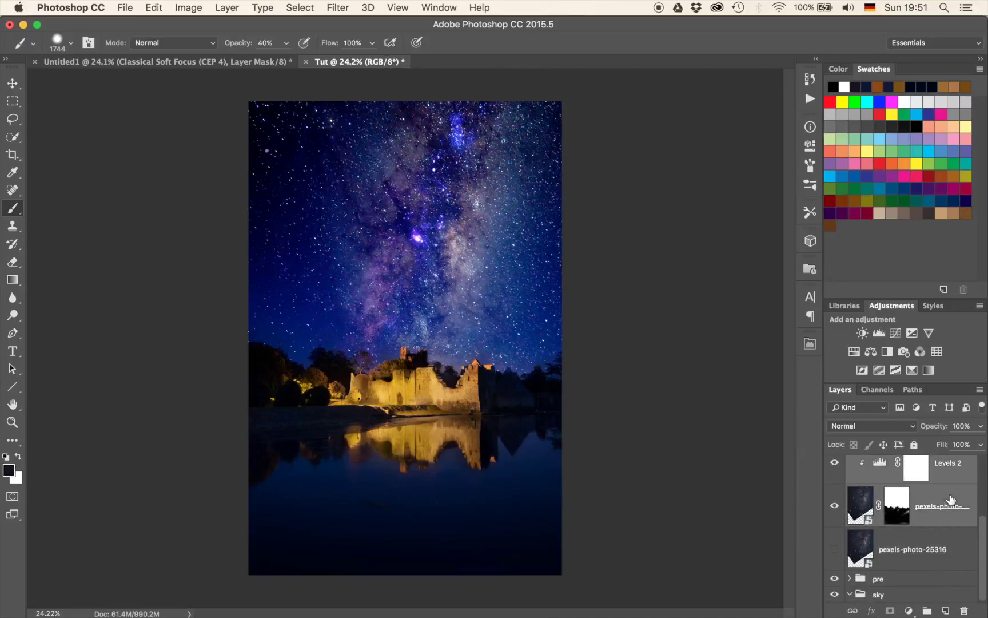
{"action": "key", "text": "super+g"}
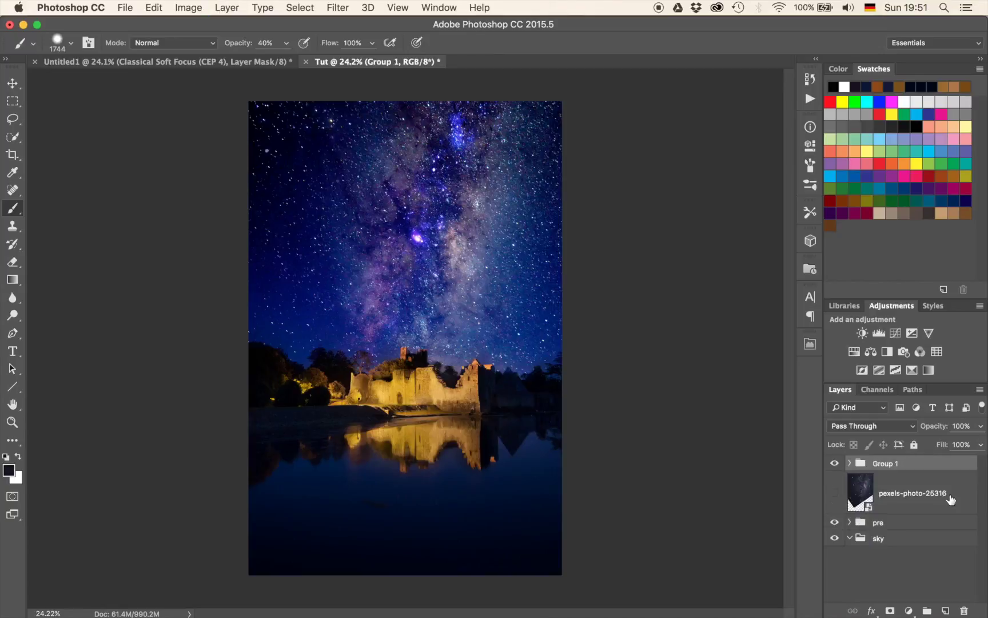
{"action": "double_click", "coordinate": [892, 464]}
{"action": "type", "text": "stars"}
{"action": "key", "text": "Return"}
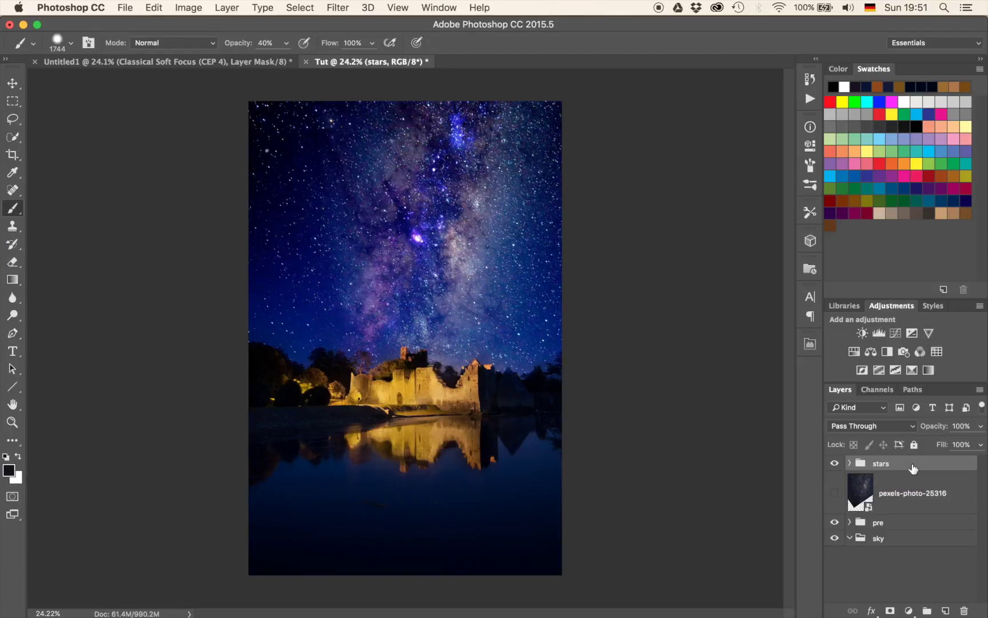
Step: Duplicate the stars group, flip the copy vertically and move it down over the water to about Y 5943 px
{"action": "key", "text": "super+j"}
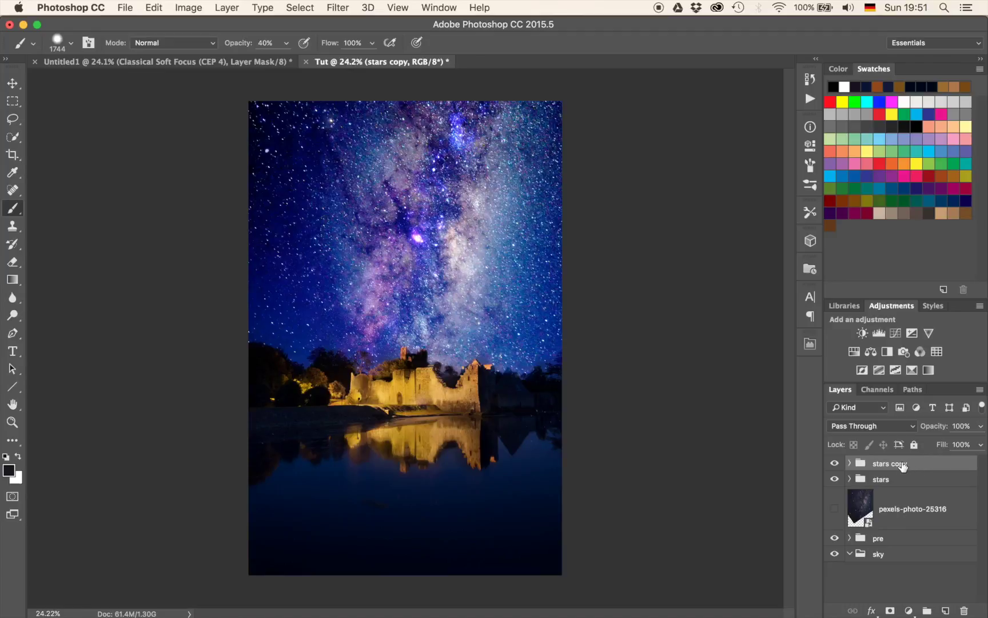
{"action": "key", "text": "super+t"}
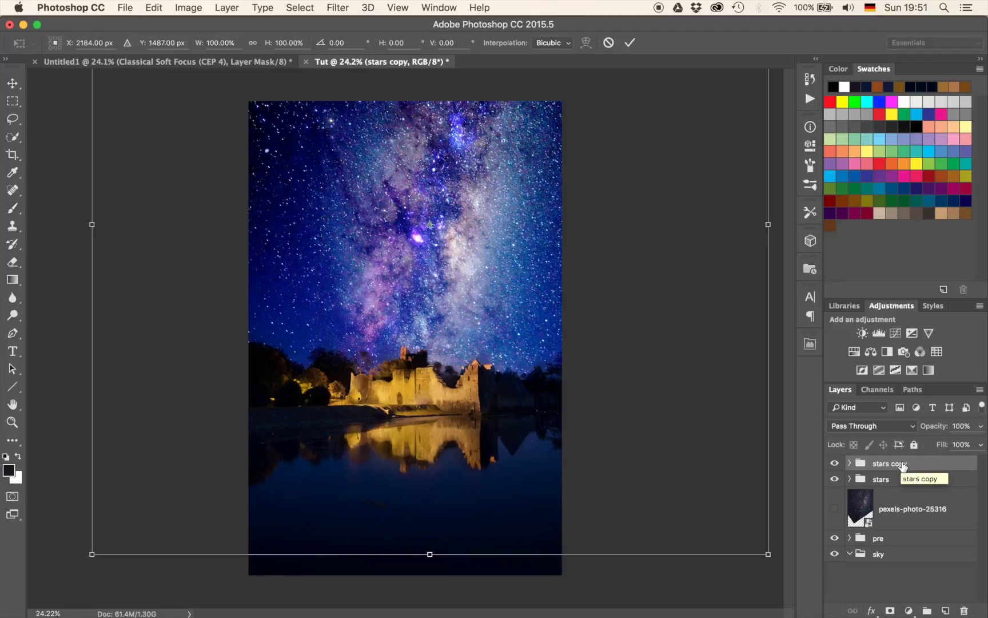
{"action": "right_click", "coordinate": [461, 271]}
{"action": "left_click", "coordinate": [512, 454]}
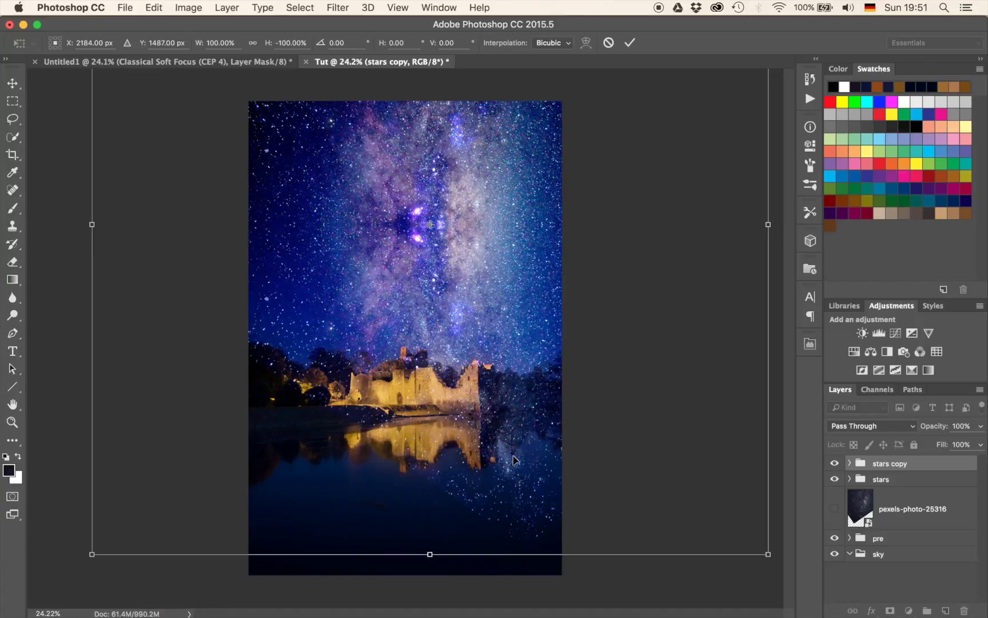
{"action": "left_click_drag", "start_coordinate": [483, 361], "coordinate": [484, 601]}
{"action": "left_click_drag", "start_coordinate": [474, 393], "coordinate": [476, 526]}
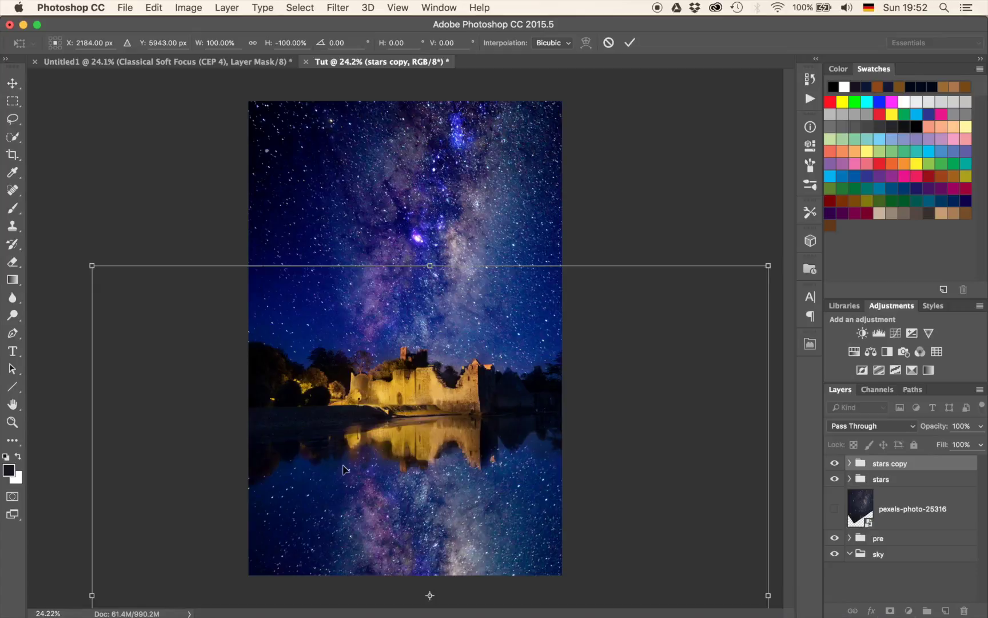
Step: Nudge the flipped stars copy to about Y 5954 px to align with the castle's reflection, and apply the transformation
{"action": "scroll", "coordinate": [343, 470], "scroll_direction": "up", "scroll_amount": 8}
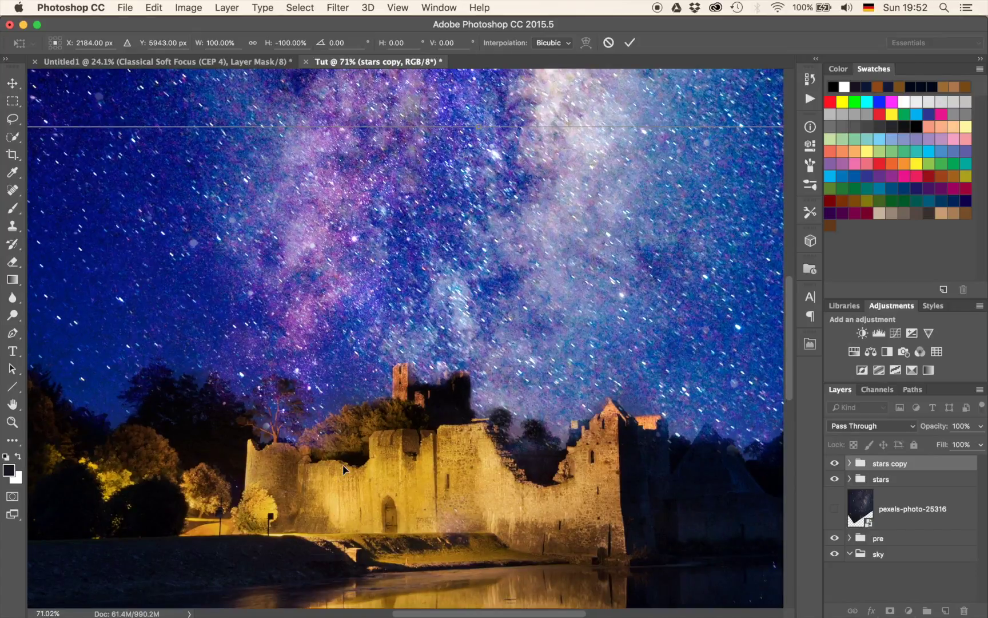
{"action": "scroll", "coordinate": [343, 465], "scroll_direction": "down", "scroll_amount": 5}
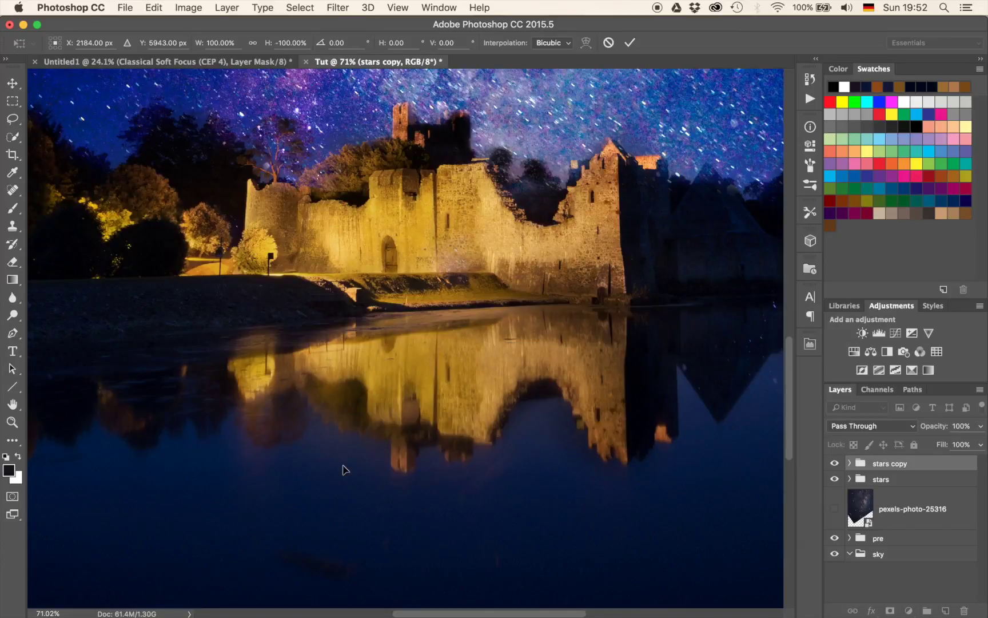
{"action": "scroll", "coordinate": [342, 470], "scroll_direction": "up", "scroll_amount": 5}
{"action": "scroll", "coordinate": [343, 470], "scroll_direction": "down", "scroll_amount": 3}
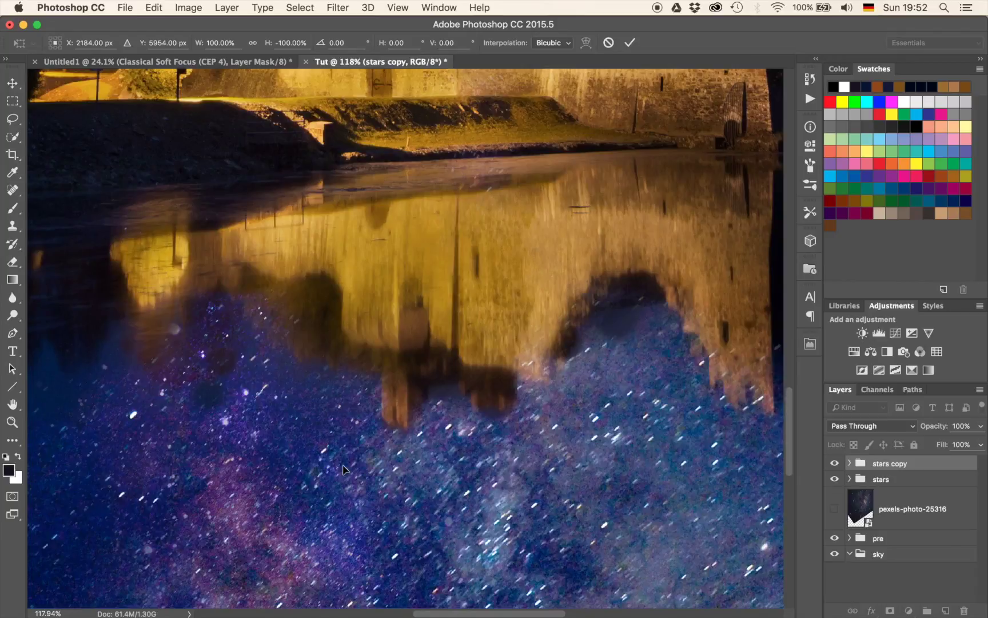
{"action": "key", "text": "shift+Down"}
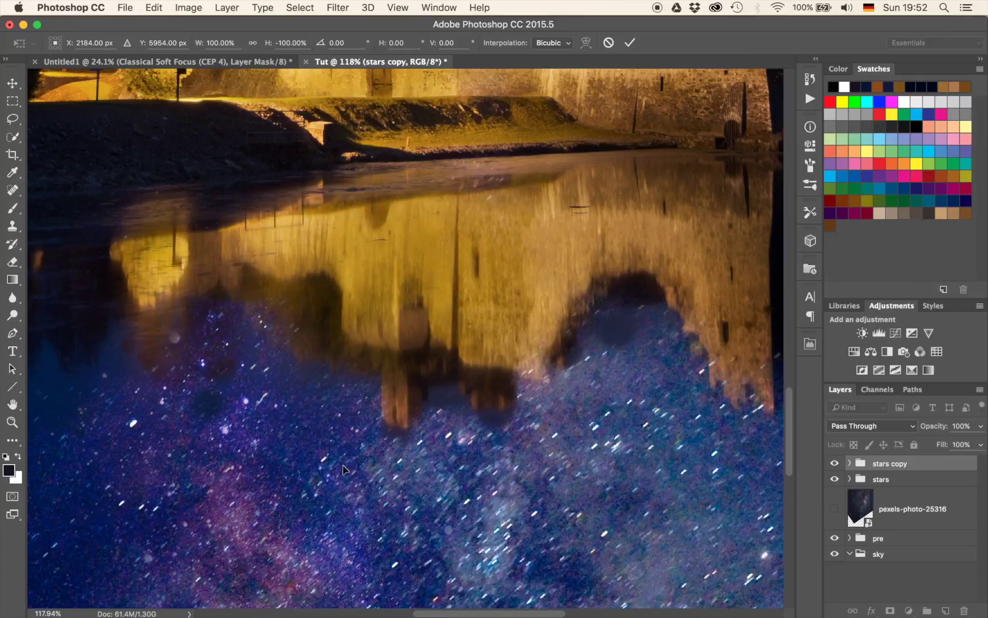
{"action": "key", "text": "shift+Up"}
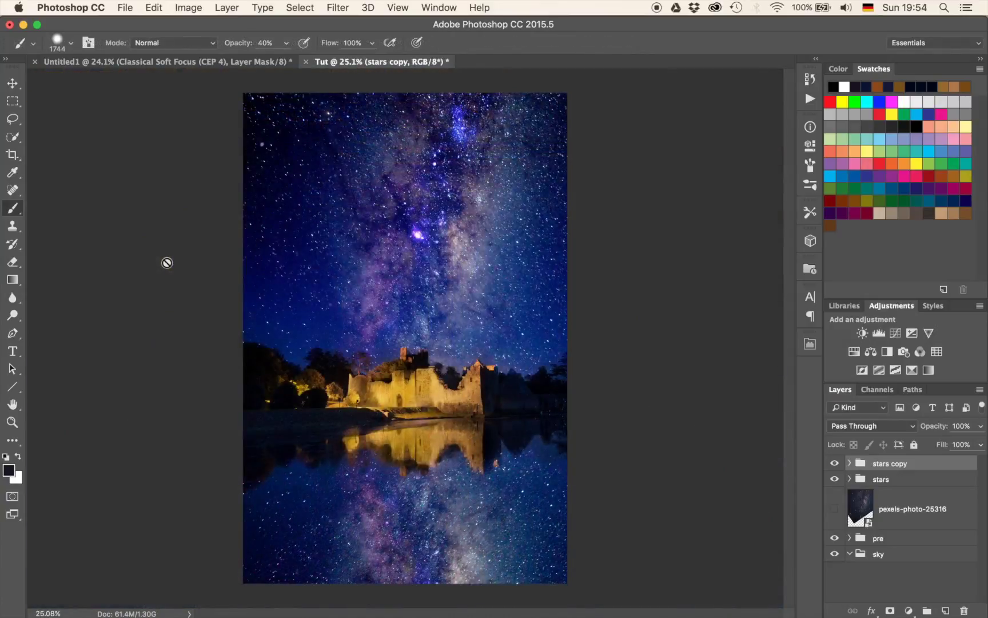
Step: Lower the opacity of the stars copy group to 73%
{"action": "scroll", "coordinate": [166, 263], "scroll_direction": "up", "scroll_amount": 5}
{"action": "scroll", "coordinate": [167, 263], "scroll_direction": "down", "scroll_amount": 5}
{"action": "scroll", "coordinate": [166, 263], "scroll_direction": "up", "scroll_amount": 1}
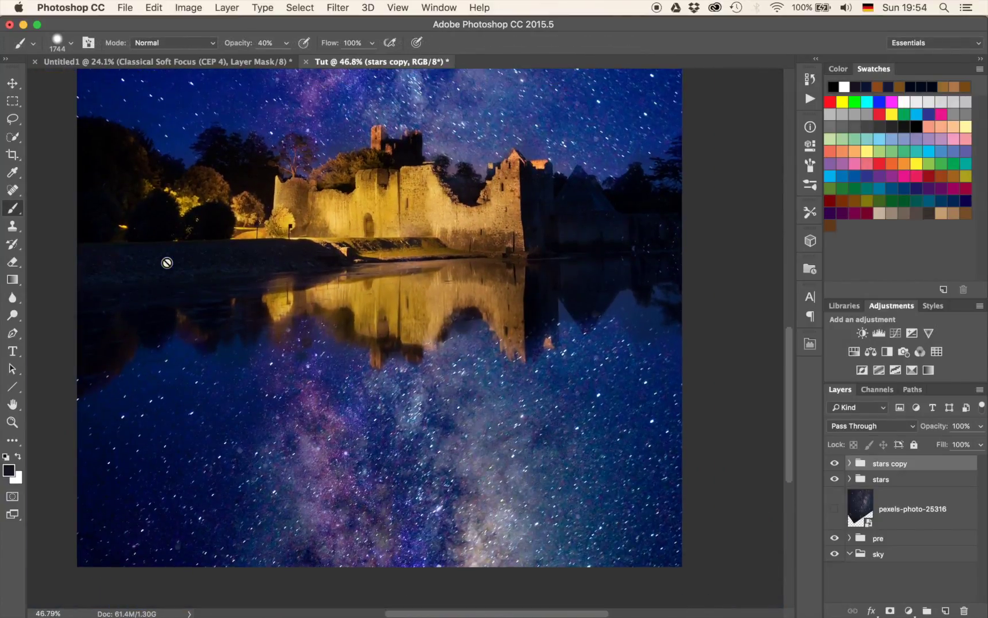
{"action": "scroll", "coordinate": [167, 263], "scroll_direction": "down", "scroll_amount": 2}
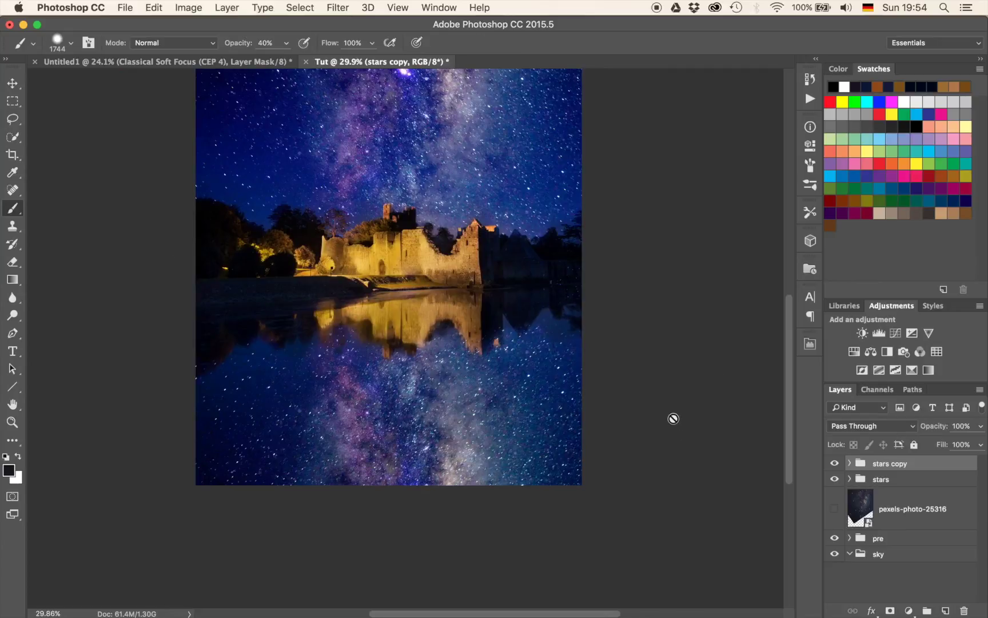
{"action": "scroll", "coordinate": [676, 423], "scroll_direction": "up", "scroll_amount": 3}
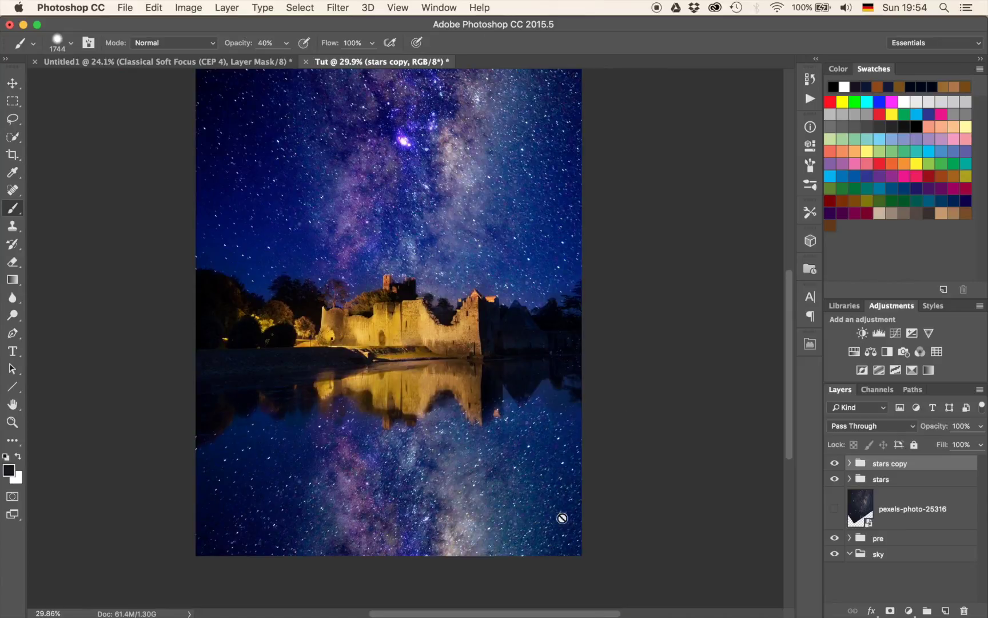
{"action": "left_click_drag", "start_coordinate": [937, 429], "coordinate": [920, 428]}
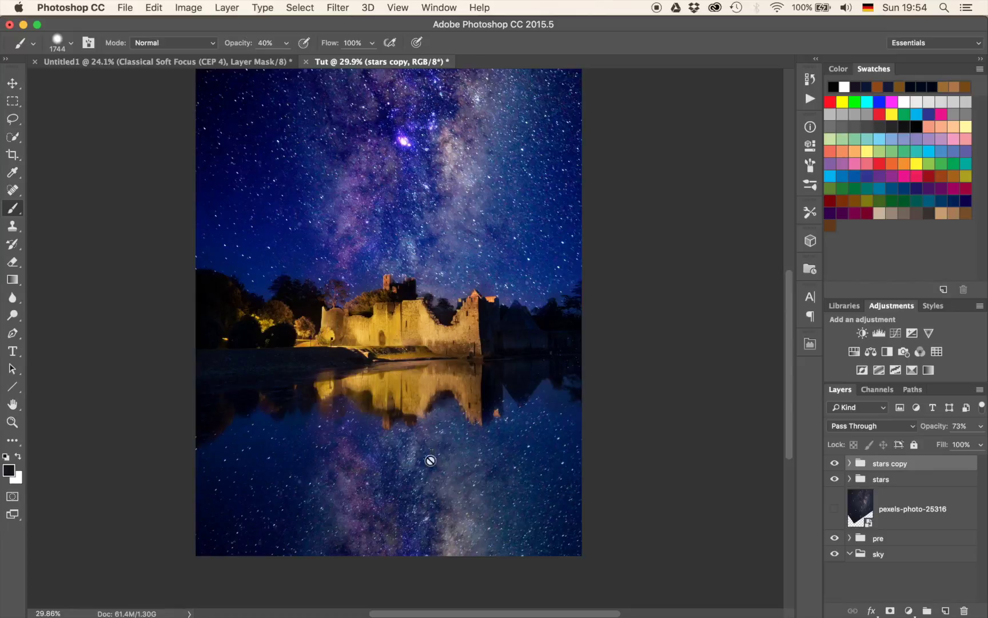
Step: Add a layer mask to the stars copy group and paint black at 20% brush opacity over both sides of the water
{"action": "left_click", "coordinate": [890, 611]}
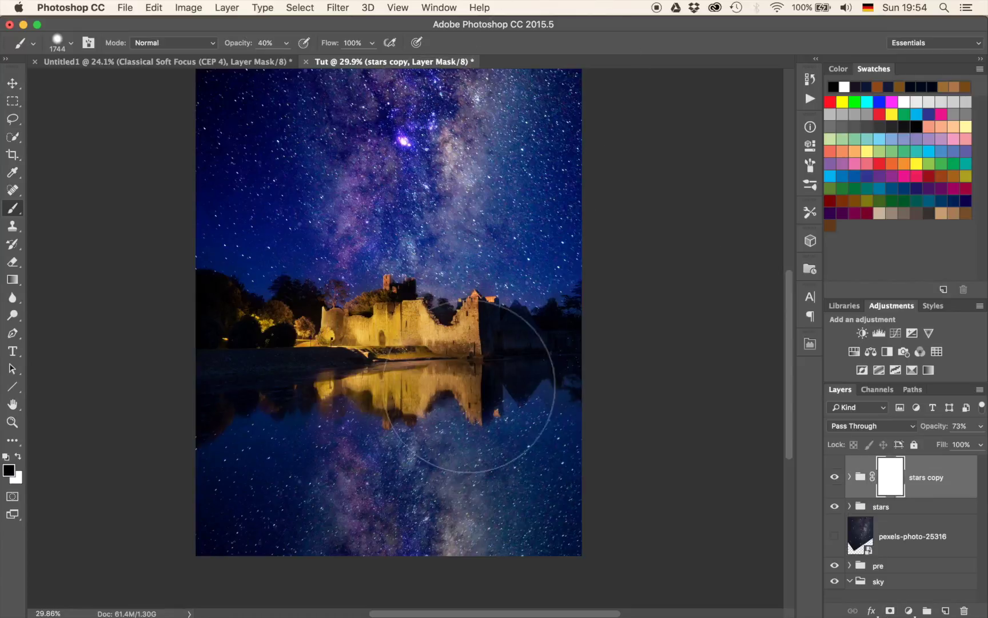
{"action": "left_click_drag", "start_coordinate": [520, 443], "coordinate": [446, 448]}
{"action": "key", "text": "2"}
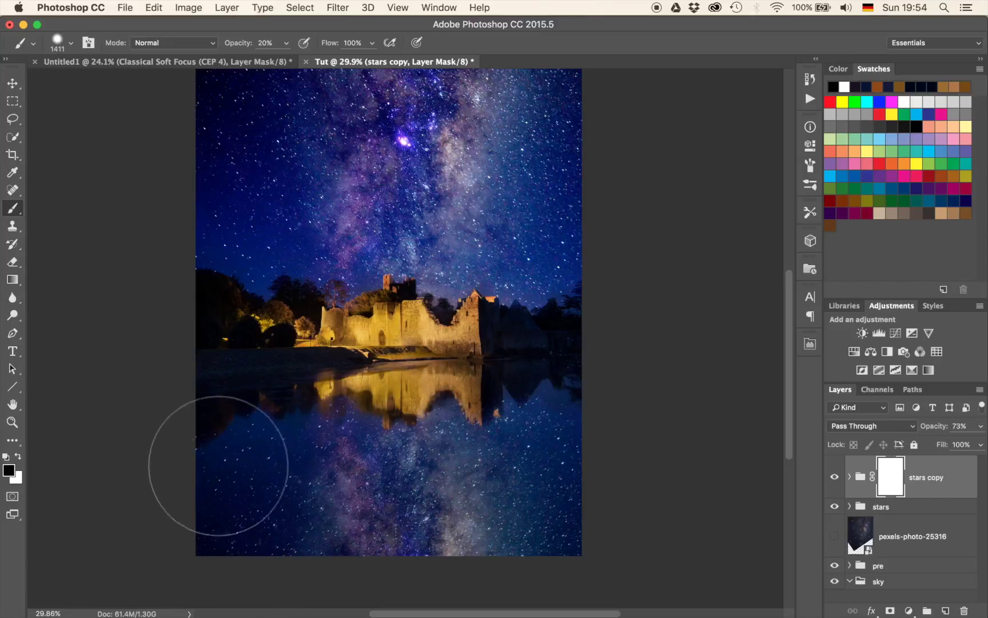
{"action": "mouse_move", "coordinate": [286, 489]}
{"action": "left_mouse_down"}
{"action": "mouse_move", "coordinate": [212, 489]}
{"action": "mouse_move", "coordinate": [243, 444]}
{"action": "left_mouse_up"}
{"action": "mouse_move", "coordinate": [532, 412]}
{"action": "left_mouse_down"}
{"action": "mouse_move", "coordinate": [555, 443]}
{"action": "mouse_move", "coordinate": [565, 432]}
{"action": "mouse_move", "coordinate": [583, 449]}
{"action": "mouse_move", "coordinate": [573, 409]}
{"action": "left_mouse_up"}
{"action": "mouse_move", "coordinate": [531, 480]}
{"action": "left_mouse_down"}
{"action": "mouse_move", "coordinate": [579, 552]}
{"action": "mouse_move", "coordinate": [557, 559]}
{"action": "left_mouse_up"}
{"action": "mouse_move", "coordinate": [286, 566]}
{"action": "left_mouse_down"}
{"action": "mouse_move", "coordinate": [167, 536]}
{"action": "mouse_move", "coordinate": [171, 480]}
{"action": "left_mouse_up"}
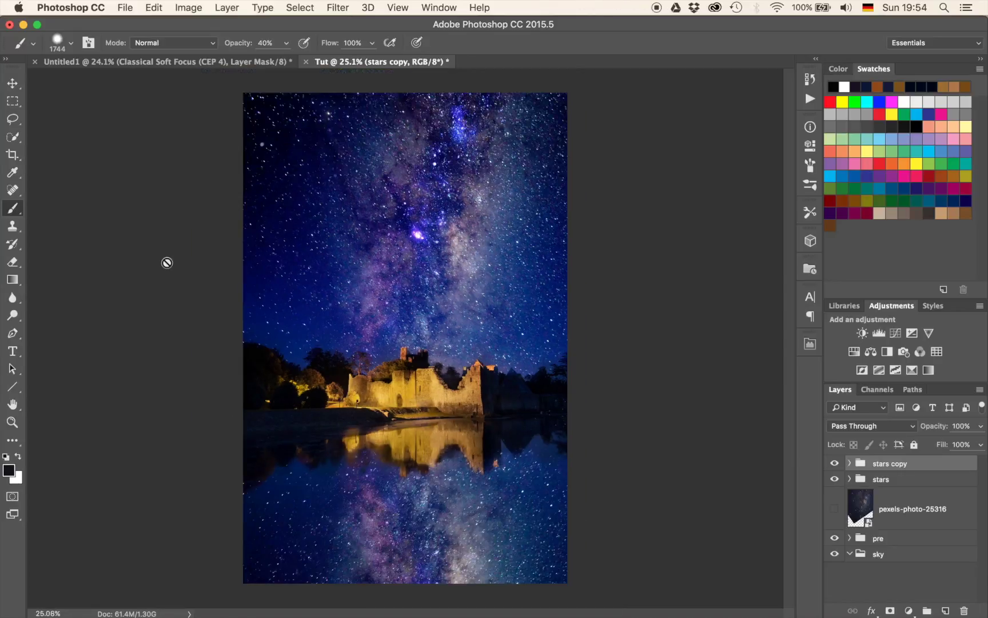
Step: Reduce the stars copy group's opacity to 73% to soften the mirrored stars
{"action": "scroll", "coordinate": [167, 262], "scroll_direction": "up", "scroll_amount": 5}
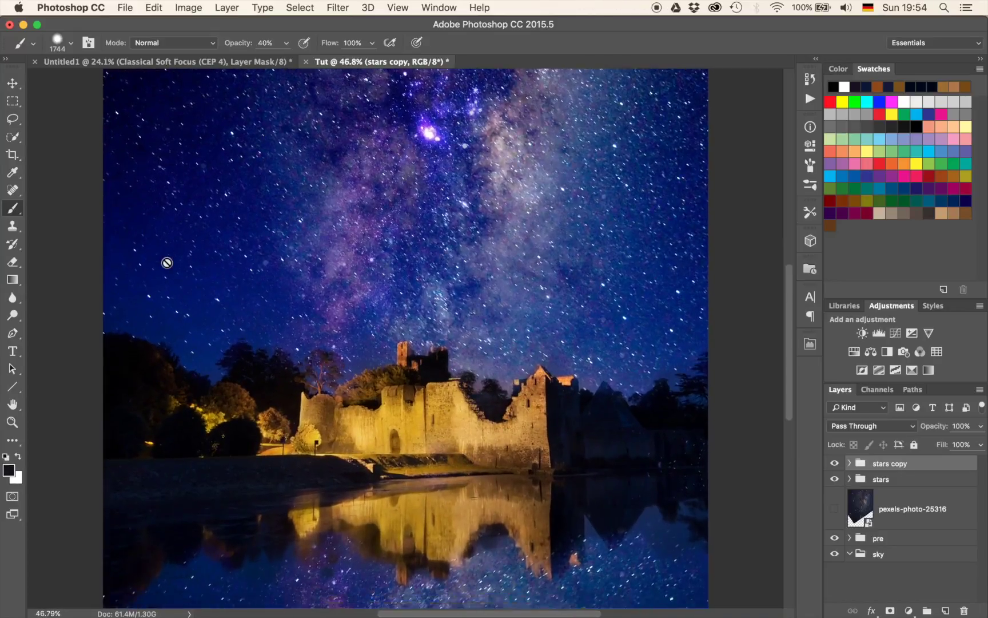
{"action": "scroll", "coordinate": [167, 263], "scroll_direction": "down", "scroll_amount": 5}
{"action": "scroll", "coordinate": [167, 263], "scroll_direction": "up", "scroll_amount": 1}
{"action": "scroll", "coordinate": [167, 262], "scroll_direction": "down", "scroll_amount": 4}
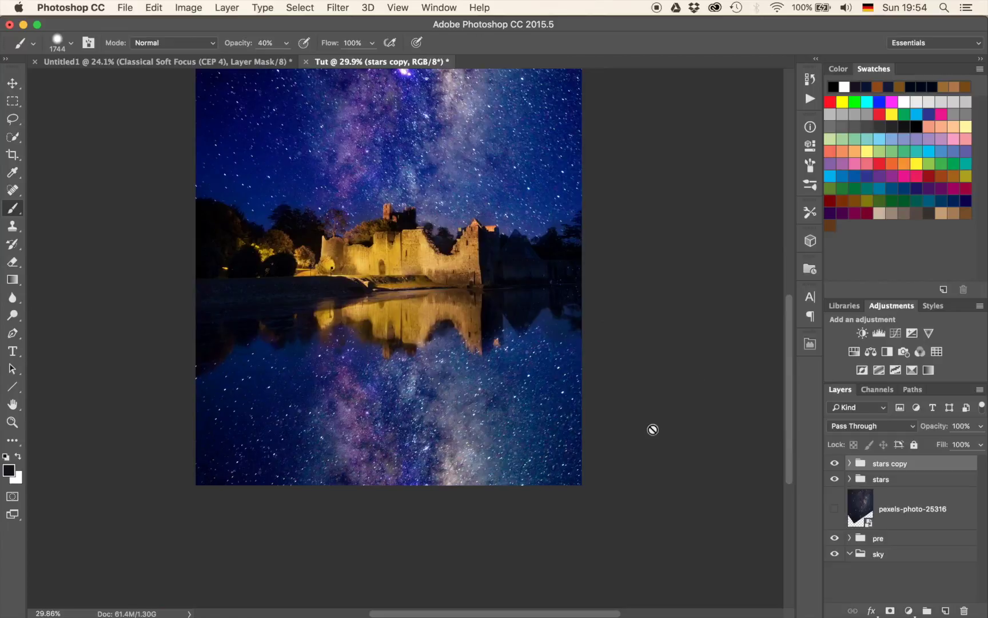
{"action": "scroll", "coordinate": [682, 431], "scroll_direction": "up", "scroll_amount": 3}
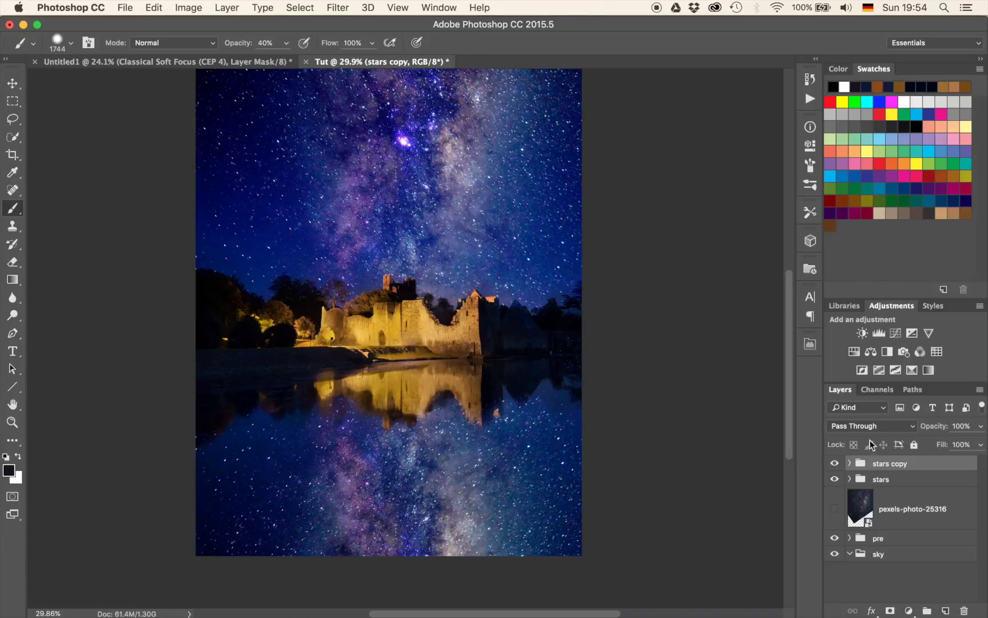
{"action": "left_click_drag", "start_coordinate": [936, 430], "coordinate": [913, 429]}
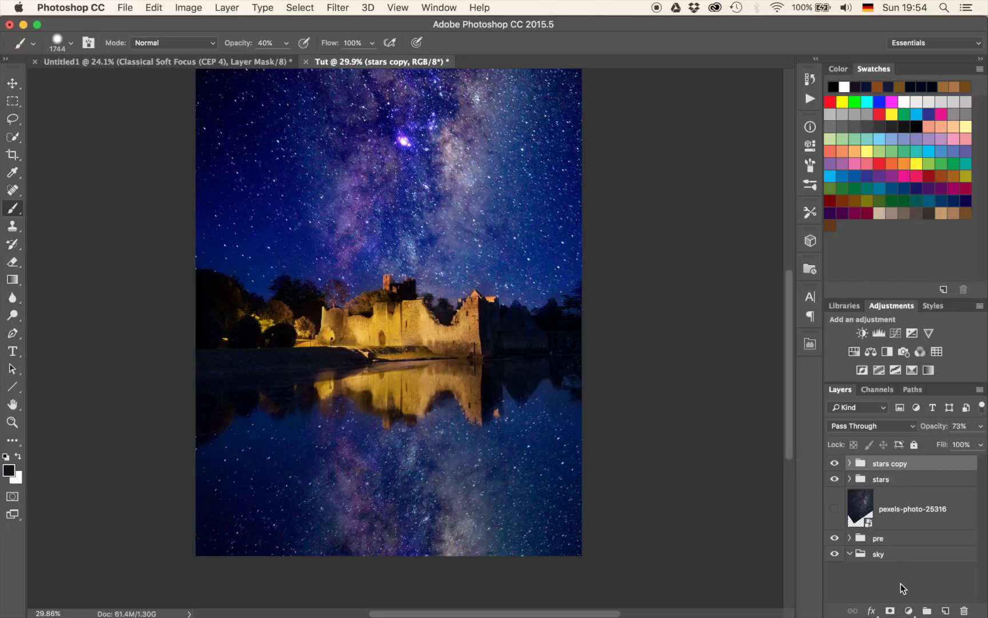
Step: Mask the stars copy group and fade the stars along the water's outer areas with a black brush at 20% opacity
{"action": "left_click", "coordinate": [890, 610]}
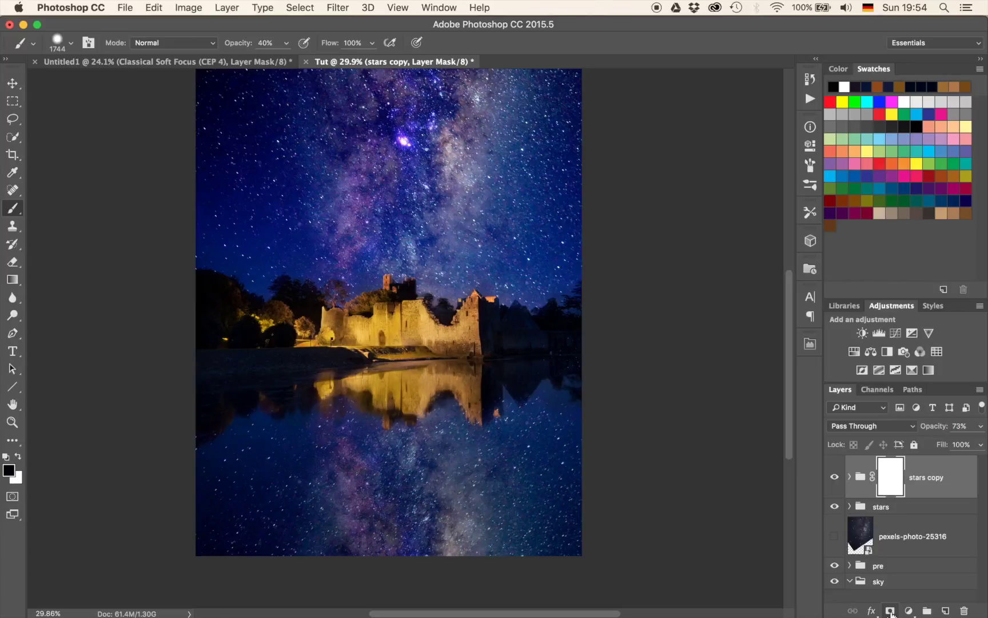
{"action": "mouse_move", "coordinate": [517, 444]}
{"action": "left_mouse_down"}
{"action": "mouse_move", "coordinate": [449, 447]}
{"action": "mouse_move", "coordinate": [486, 442]}
{"action": "left_mouse_up"}
{"action": "key", "text": "2"}
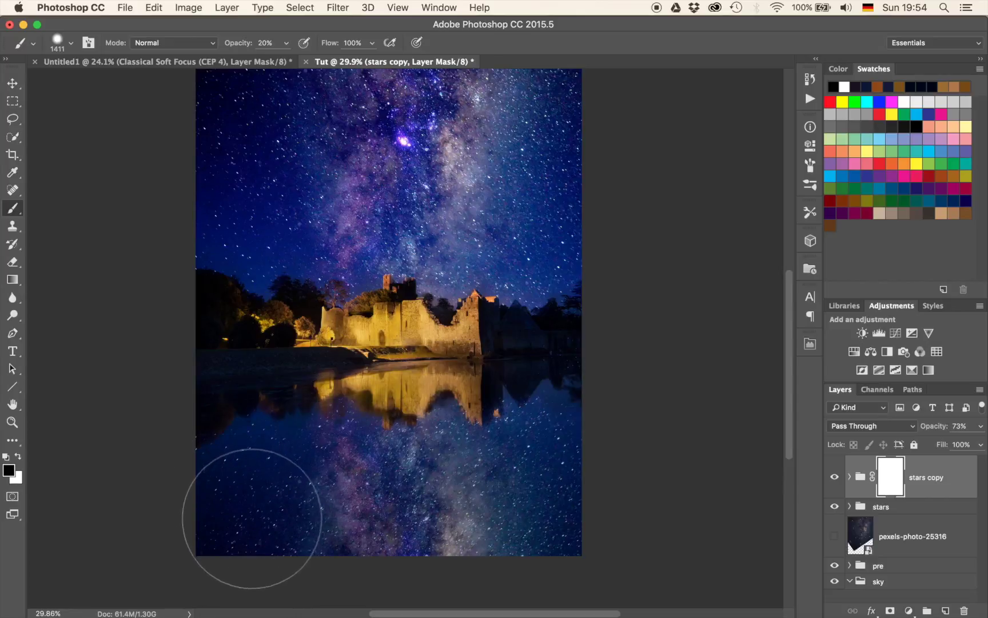
{"action": "mouse_move", "coordinate": [250, 498]}
{"action": "left_mouse_down"}
{"action": "mouse_move", "coordinate": [224, 483]}
{"action": "mouse_move", "coordinate": [207, 503]}
{"action": "mouse_move", "coordinate": [235, 505]}
{"action": "mouse_move", "coordinate": [282, 478]}
{"action": "mouse_move", "coordinate": [268, 461]}
{"action": "left_mouse_up"}
{"action": "mouse_move", "coordinate": [554, 391]}
{"action": "left_mouse_down"}
{"action": "mouse_move", "coordinate": [529, 422]}
{"action": "mouse_move", "coordinate": [570, 452]}
{"action": "mouse_move", "coordinate": [587, 451]}
{"action": "mouse_move", "coordinate": [550, 418]}
{"action": "mouse_move", "coordinate": [629, 485]}
{"action": "mouse_move", "coordinate": [661, 490]}
{"action": "mouse_move", "coordinate": [577, 466]}
{"action": "mouse_move", "coordinate": [565, 544]}
{"action": "mouse_move", "coordinate": [519, 509]}
{"action": "mouse_move", "coordinate": [506, 518]}
{"action": "mouse_move", "coordinate": [562, 551]}
{"action": "mouse_move", "coordinate": [548, 571]}
{"action": "mouse_move", "coordinate": [413, 546]}
{"action": "mouse_move", "coordinate": [289, 549]}
{"action": "left_mouse_up"}
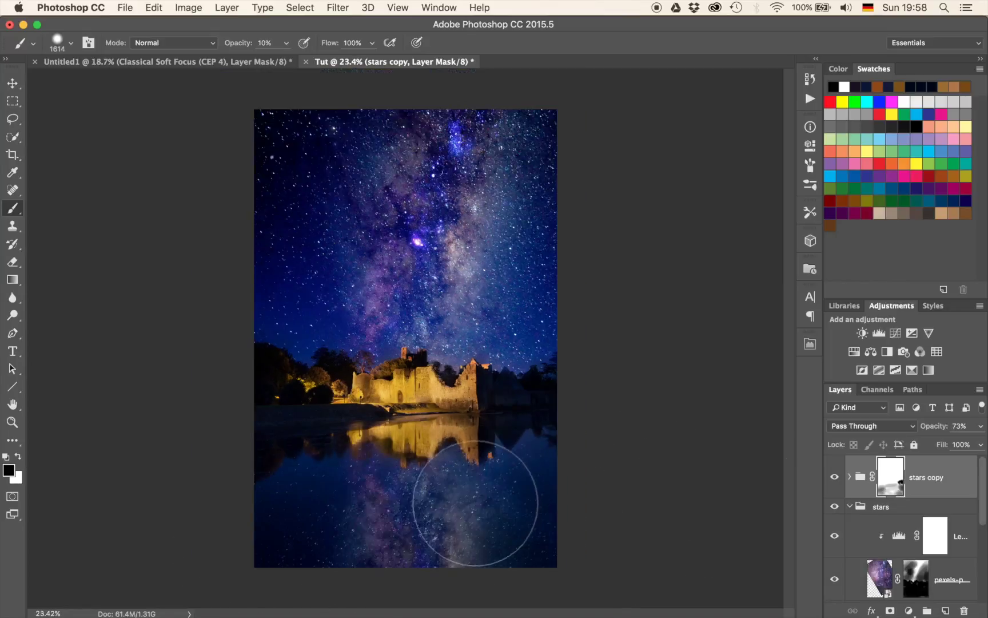
Step: Create a new layer in Color blend mode and paint dark blue sampled from the water over the reflected Milky Way at 10% brush opacity
{"action": "scroll", "coordinate": [476, 504], "scroll_direction": "up", "scroll_amount": 3}
{"action": "left_click_drag", "start_coordinate": [517, 500], "coordinate": [481, 314]}
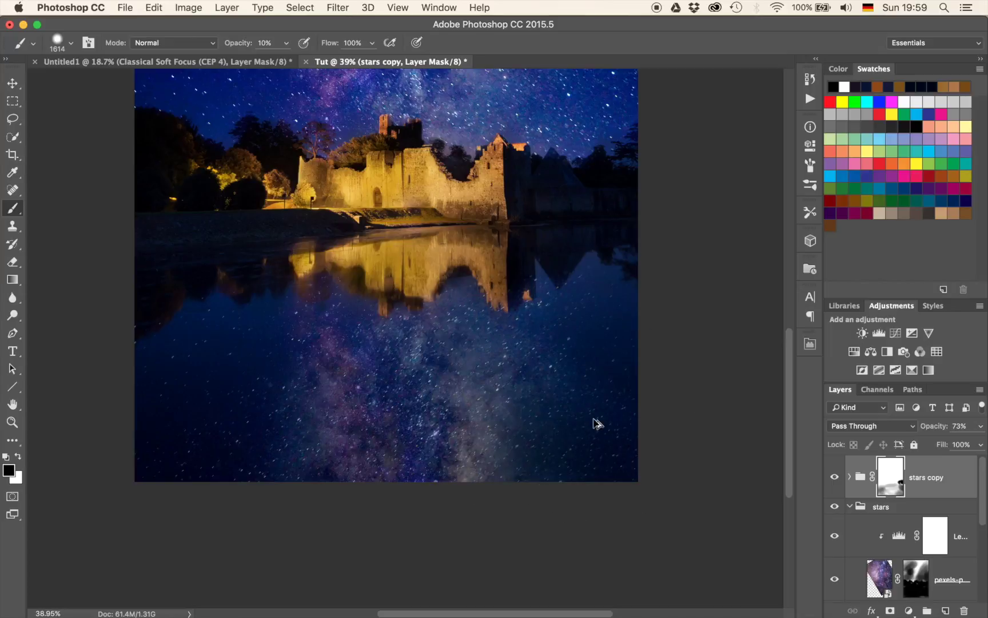
{"action": "key", "text": "super+alt+shift+n"}
{"action": "left_click_drag", "start_coordinate": [495, 533], "coordinate": [467, 438]}
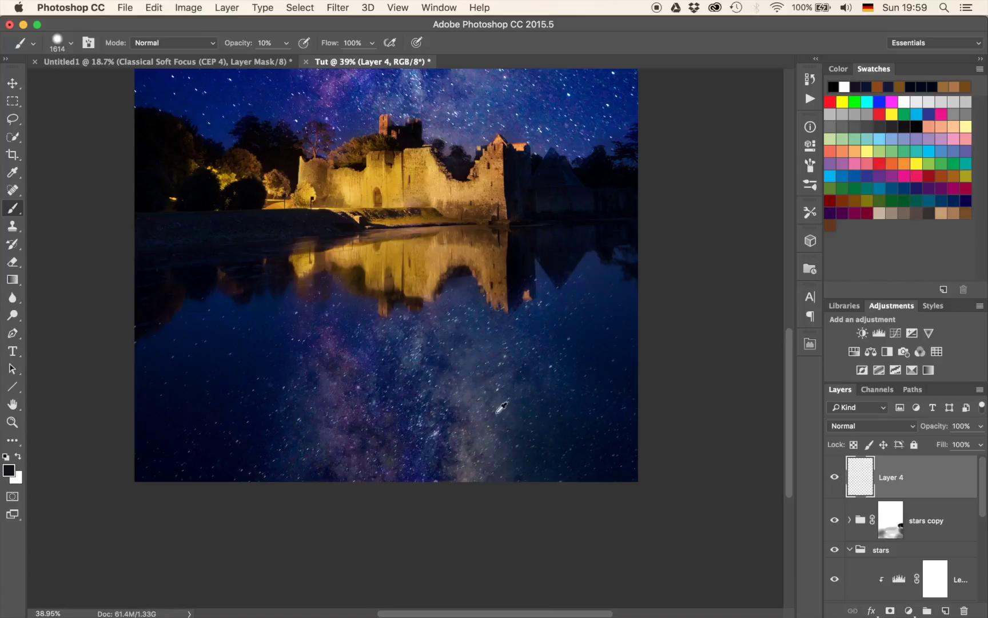
{"action": "left_click", "coordinate": [592, 348], "text": "alt"}
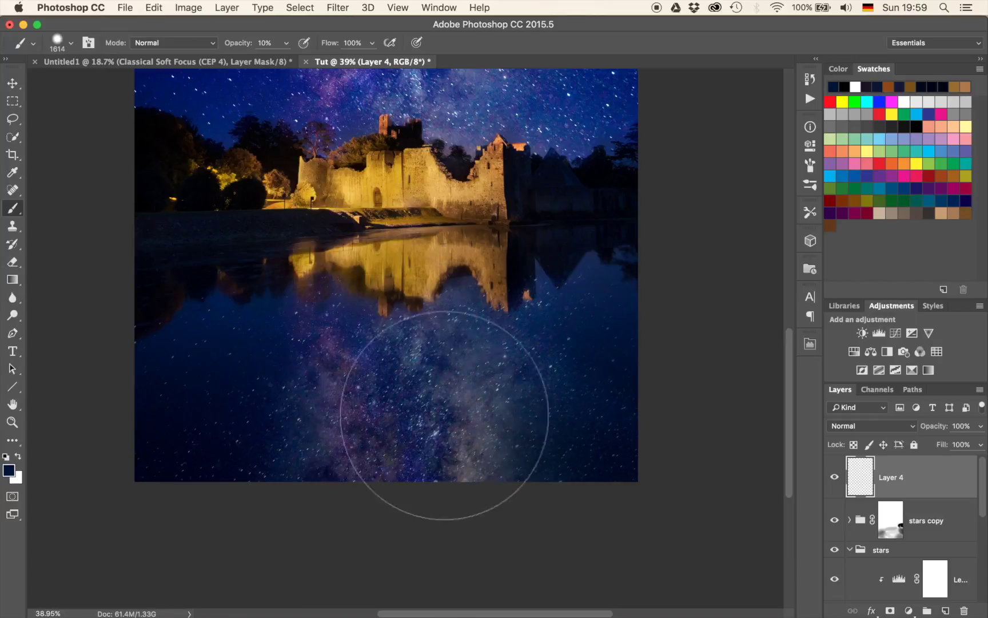
{"action": "left_click", "coordinate": [857, 426]}
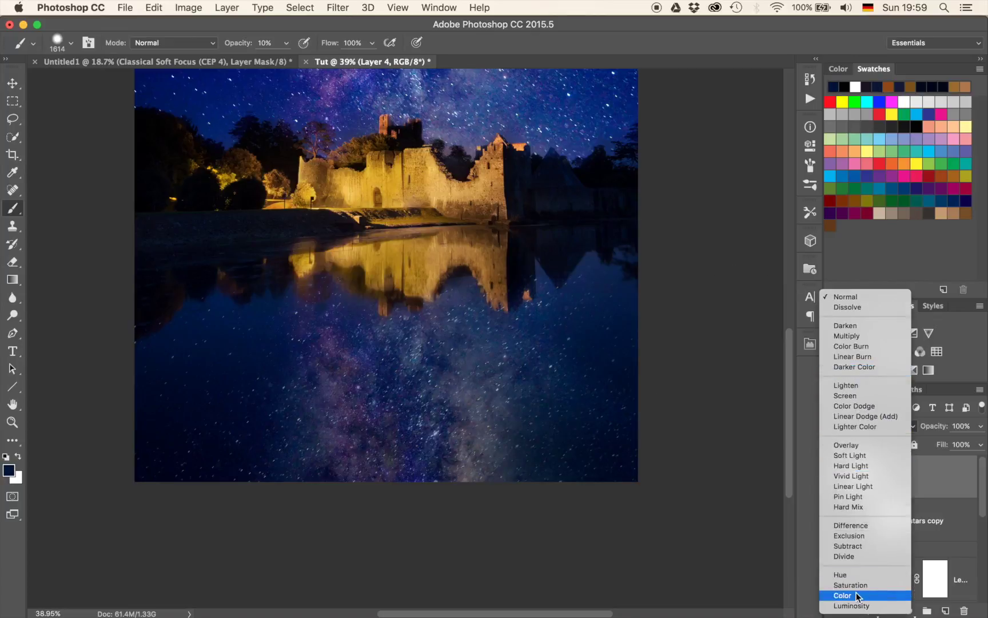
{"action": "left_click", "coordinate": [857, 592]}
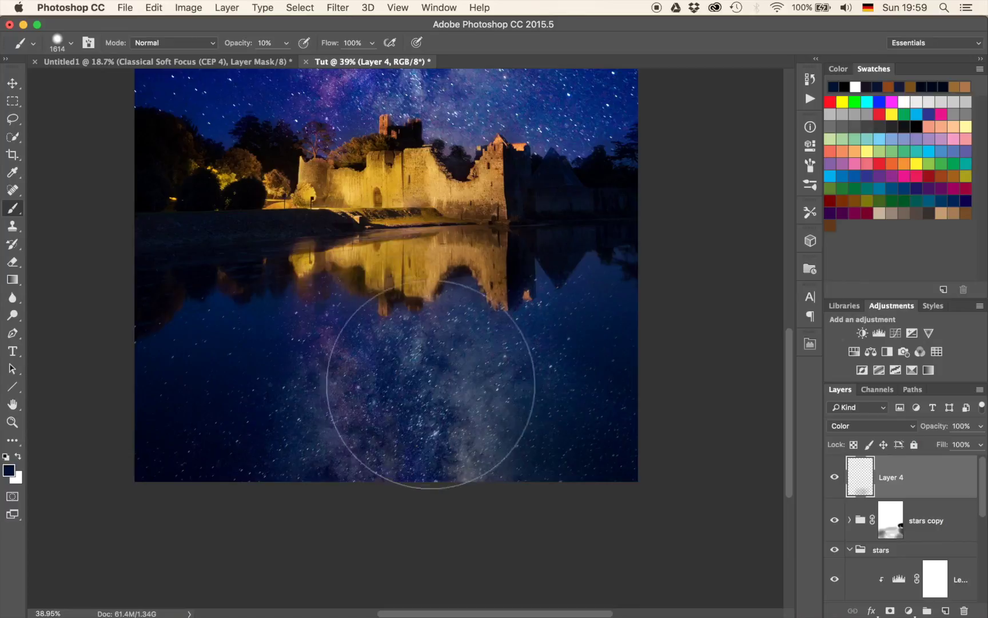
{"action": "left_click_drag", "start_coordinate": [512, 353], "coordinate": [395, 353], "text": "ctrl+alt"}
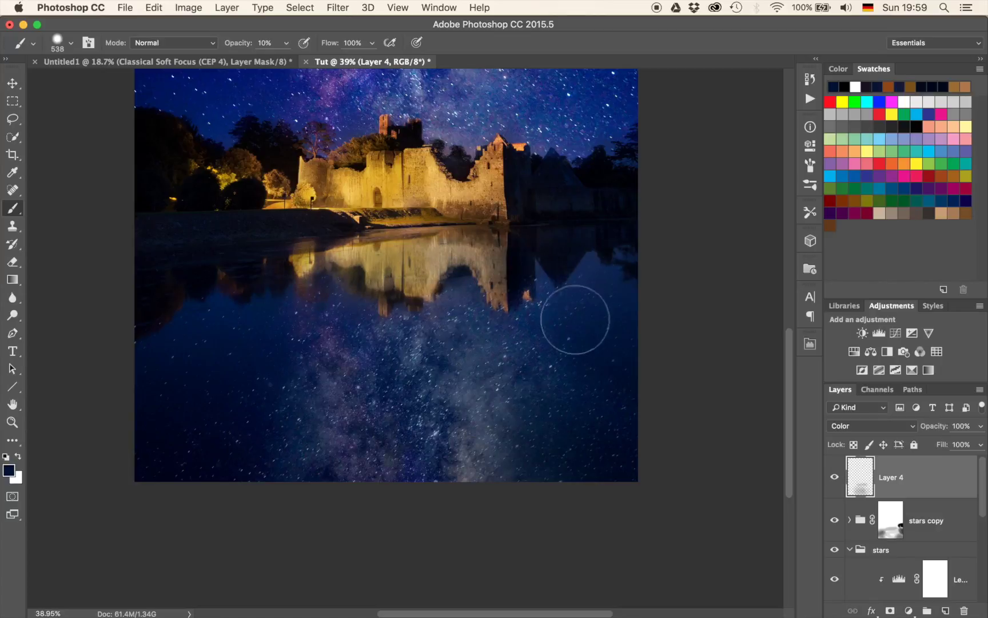
Step: Stamp all visible layers onto a new layer at the top of the stack
{"action": "scroll", "coordinate": [533, 446], "scroll_direction": "down", "scroll_amount": 5}
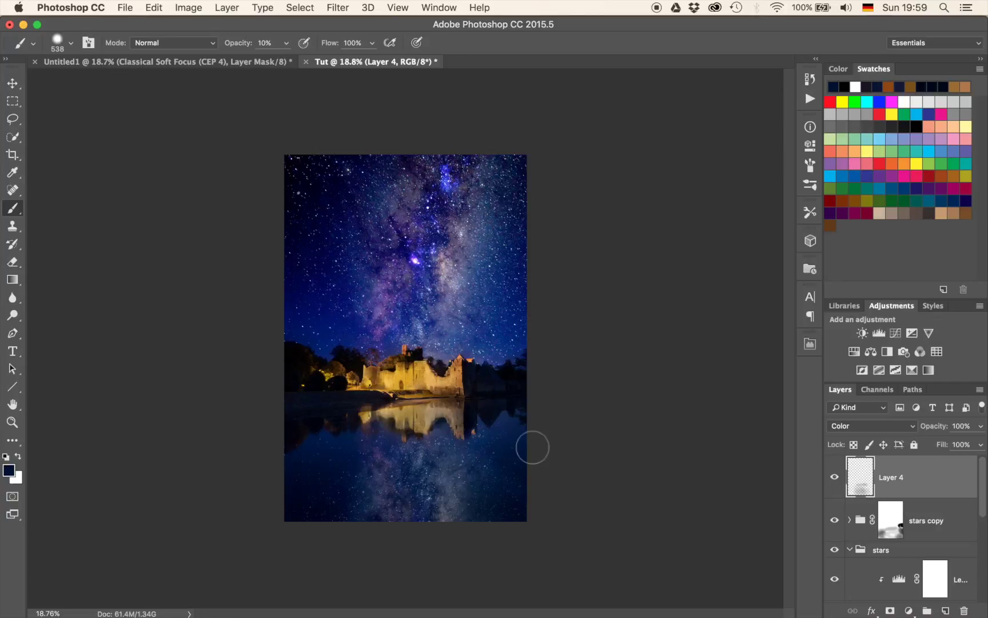
{"action": "key", "text": "super+shift+alt+n"}
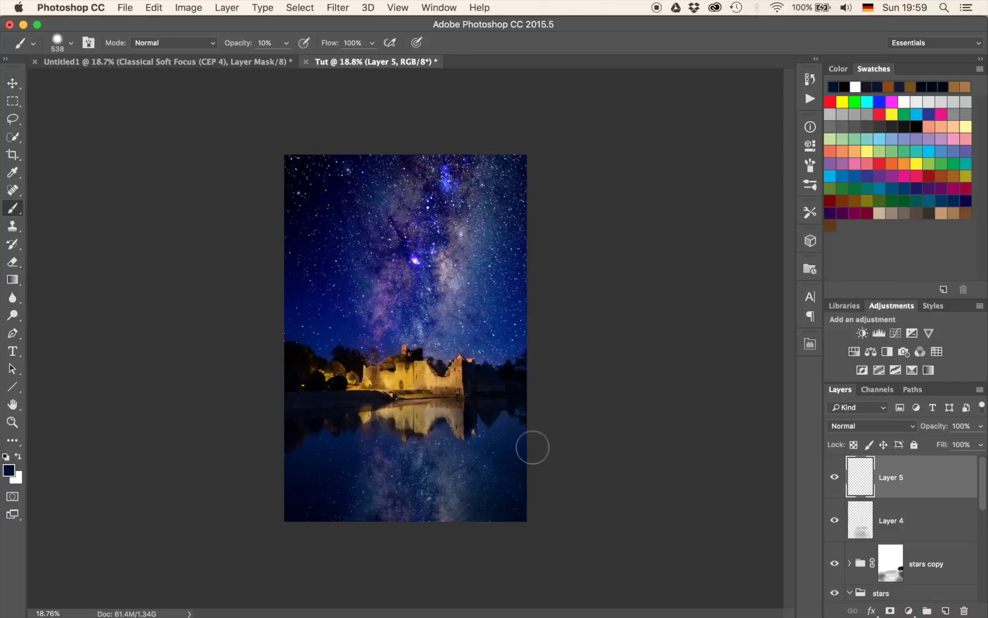
{"action": "key", "text": "super+z"}
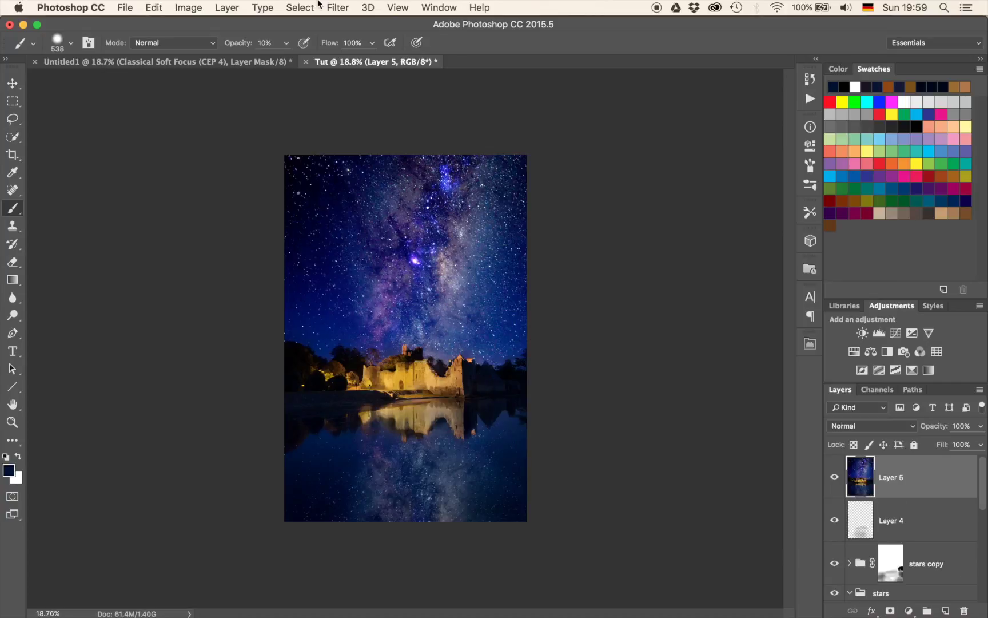
Step: Raise the Clarity of the stamped Layer 5 strongly with the Camera Raw filter and add a layer mask to it
{"action": "left_click", "coordinate": [338, 7]}
{"action": "left_click", "coordinate": [368, 92]}
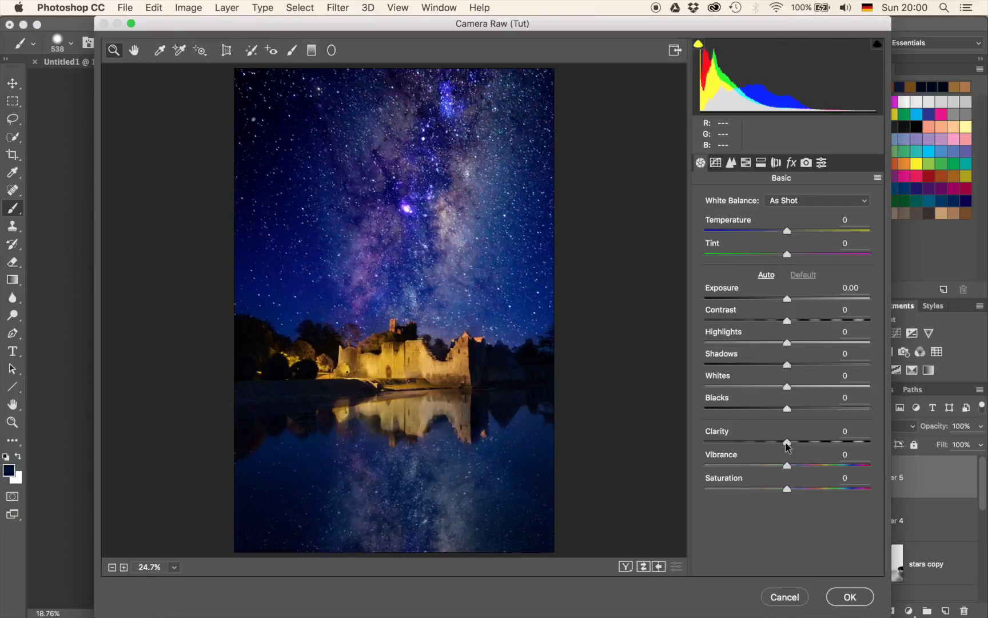
{"action": "left_click_drag", "start_coordinate": [808, 449], "coordinate": [906, 452]}
{"action": "left_click", "coordinate": [850, 596]}
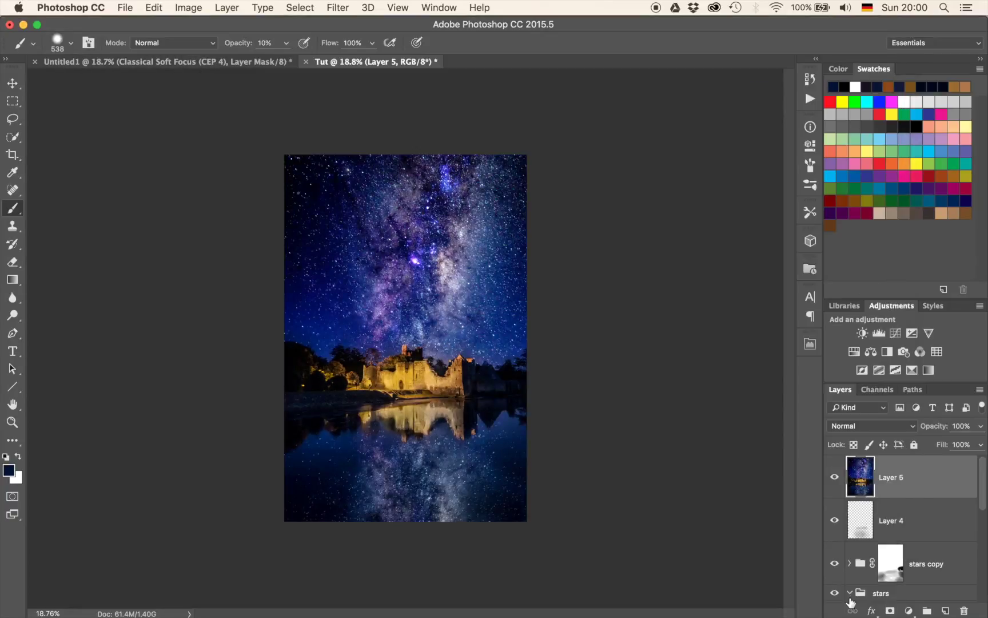
{"action": "left_click", "coordinate": [891, 610]}
{"action": "left_click", "coordinate": [439, 7]}
{"action": "left_click", "coordinate": [451, 113]}
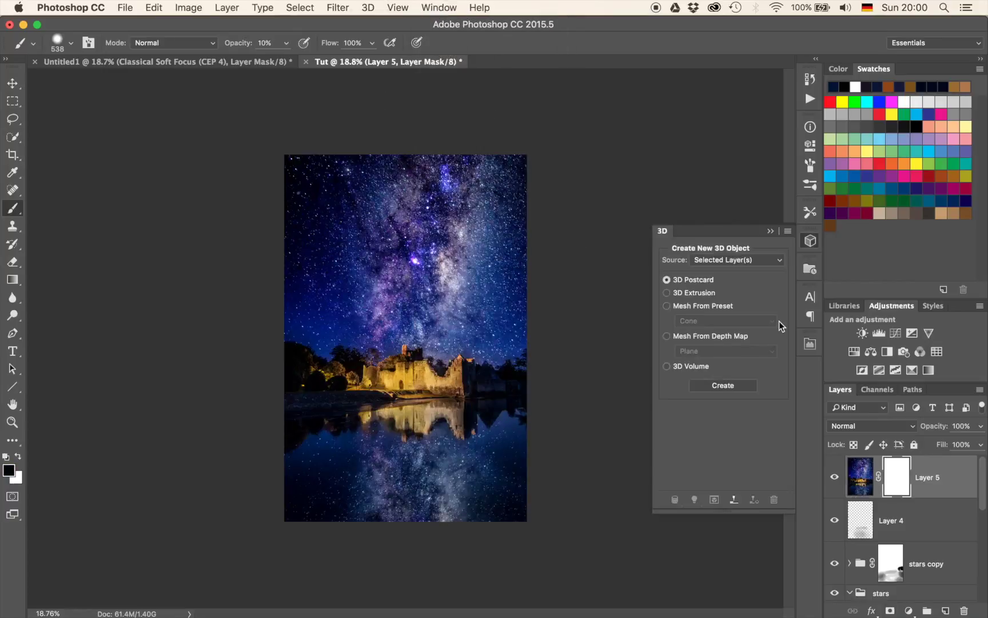
{"action": "left_click", "coordinate": [769, 231]}
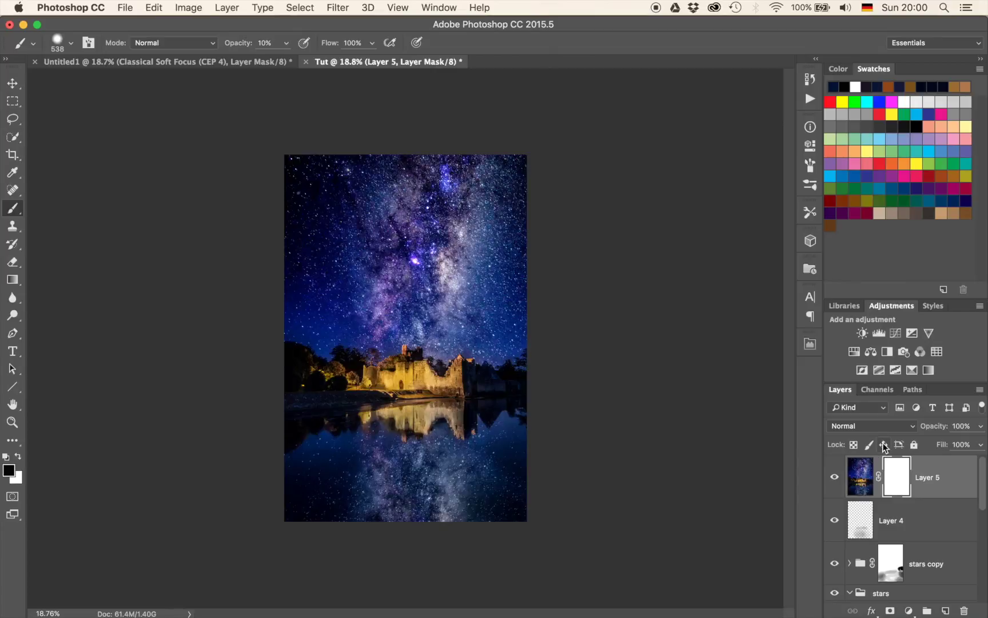
Step: Invert the Layer 5 mask to black and paint white at 30% brush opacity over the middle of the castle wall
{"action": "key", "text": "super+i"}
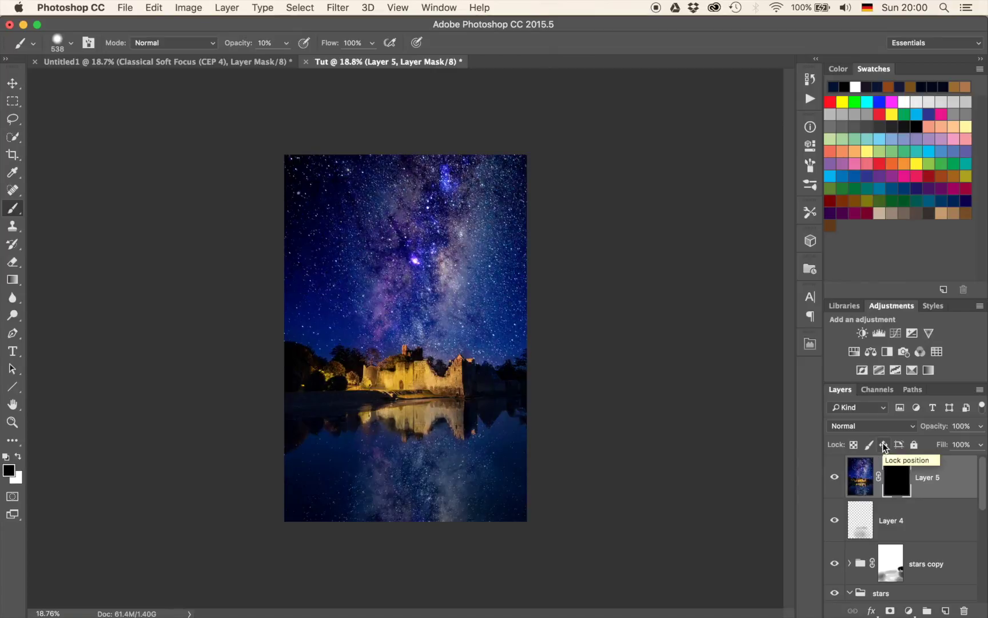
{"action": "mouse_move", "coordinate": [392, 381]}
{"action": "left_mouse_down"}
{"action": "mouse_move", "coordinate": [485, 372]}
{"action": "mouse_move", "coordinate": [443, 372]}
{"action": "left_mouse_up"}
{"action": "scroll", "coordinate": [420, 418], "scroll_direction": "up", "scroll_amount": 6}
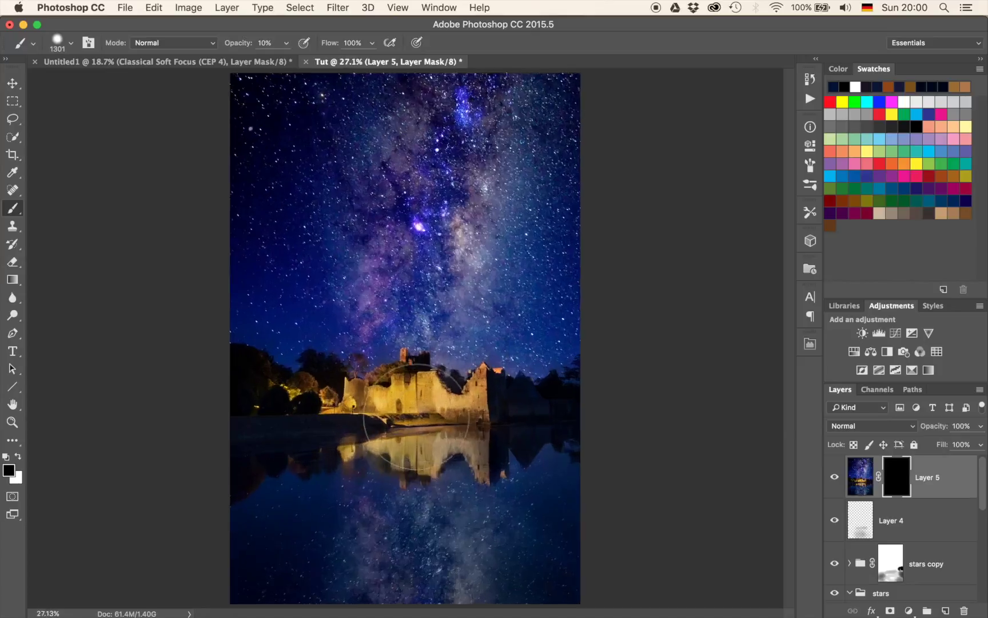
{"action": "scroll", "coordinate": [457, 487], "scroll_direction": "up", "scroll_amount": 2}
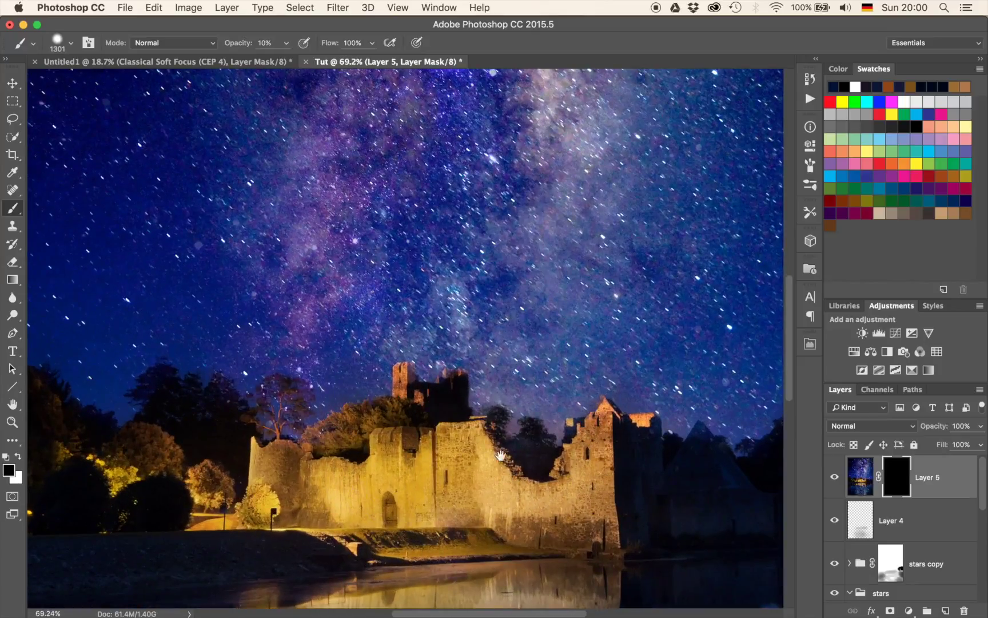
{"action": "left_click_drag", "start_coordinate": [485, 407], "coordinate": [480, 382]}
{"action": "scroll", "coordinate": [480, 382], "scroll_direction": "up", "scroll_amount": 4}
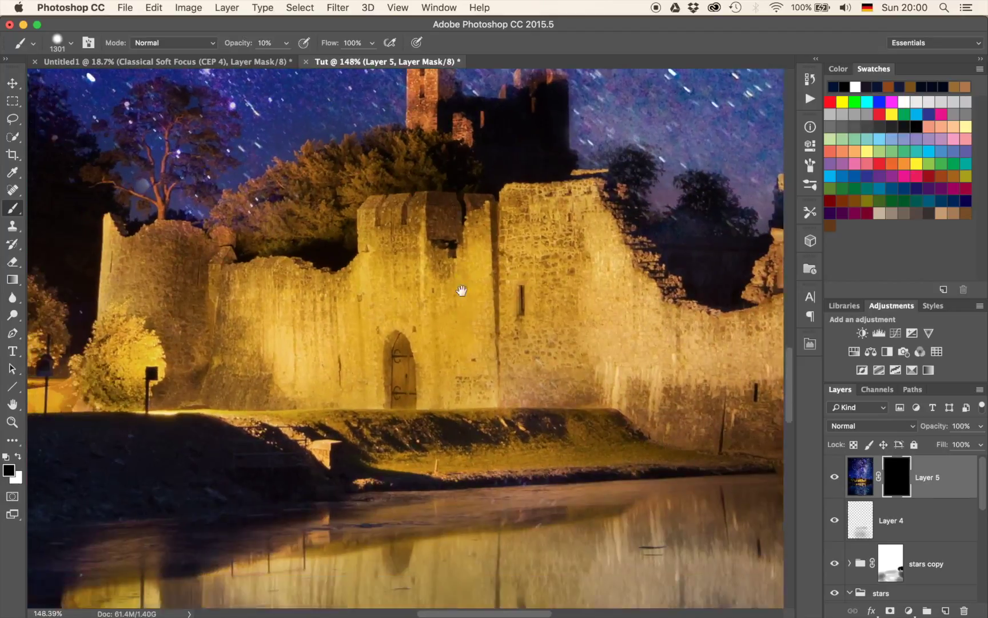
{"action": "left_click_drag", "start_coordinate": [462, 291], "coordinate": [480, 264]}
{"action": "mouse_move", "coordinate": [547, 348]}
{"action": "left_mouse_down"}
{"action": "mouse_move", "coordinate": [157, 393]}
{"action": "mouse_move", "coordinate": [106, 371]}
{"action": "left_mouse_up"}
{"action": "left_click_drag", "start_coordinate": [479, 301], "coordinate": [411, 309]}
{"action": "key", "text": "3"}
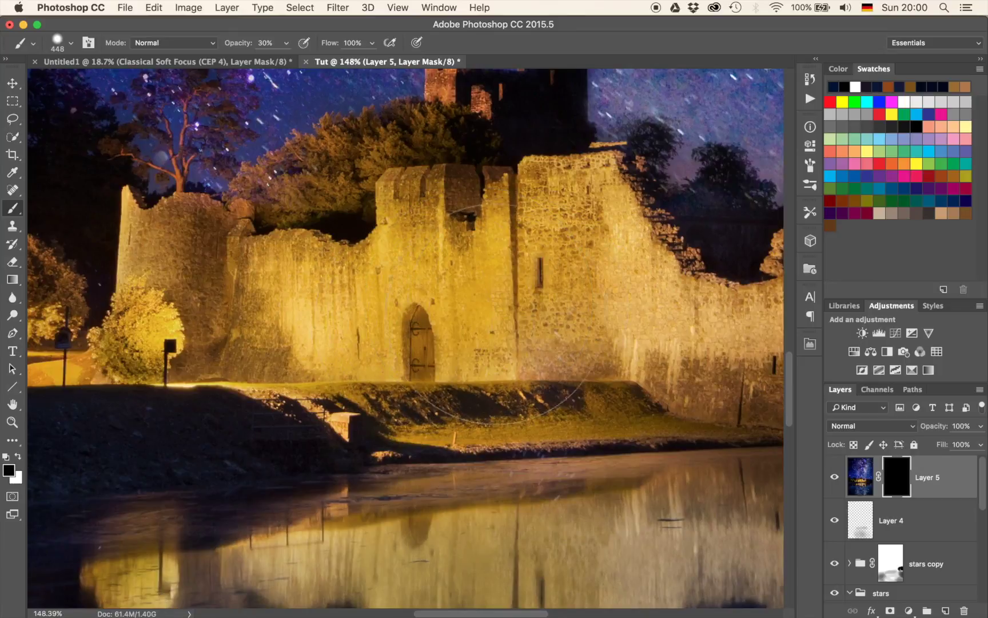
{"action": "key", "text": "x"}
{"action": "mouse_move", "coordinate": [497, 303]}
{"action": "left_mouse_down"}
{"action": "mouse_move", "coordinate": [451, 325]}
{"action": "mouse_move", "coordinate": [513, 286]}
{"action": "mouse_move", "coordinate": [512, 314]}
{"action": "mouse_move", "coordinate": [486, 286]}
{"action": "mouse_move", "coordinate": [429, 286]}
{"action": "mouse_move", "coordinate": [512, 258]}
{"action": "left_mouse_up"}
Step: Paint white on the Layer 5 mask over the remaining castle walls on both sides of the middle section
{"action": "left_click_drag", "start_coordinate": [394, 312], "coordinate": [289, 306]}
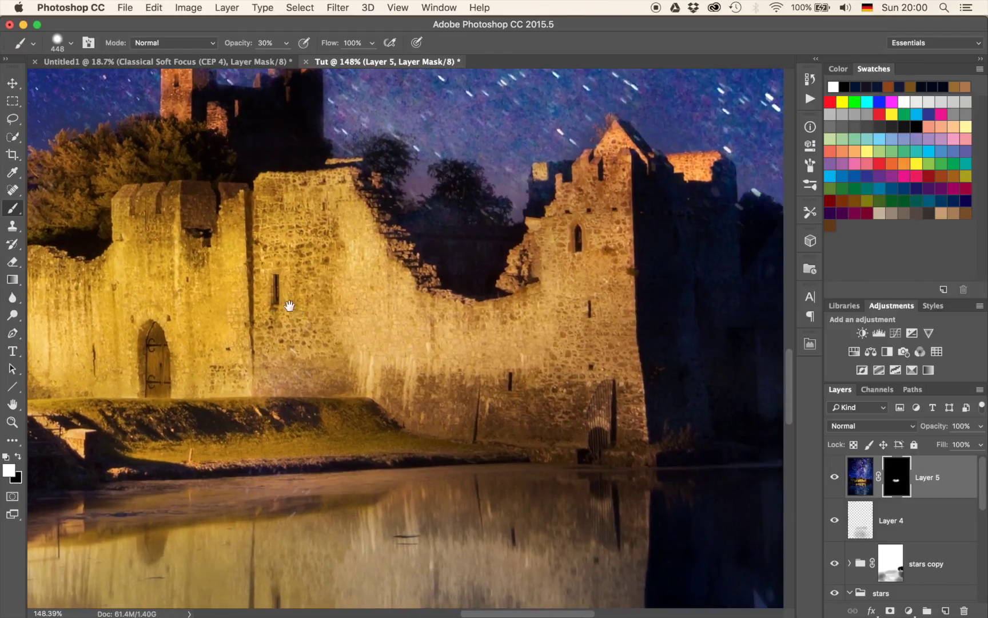
{"action": "mouse_move", "coordinate": [542, 361]}
{"action": "left_mouse_down"}
{"action": "mouse_move", "coordinate": [606, 251]}
{"action": "mouse_move", "coordinate": [639, 324]}
{"action": "mouse_move", "coordinate": [573, 360]}
{"action": "left_mouse_up"}
{"action": "left_click_drag", "start_coordinate": [353, 393], "coordinate": [677, 489]}
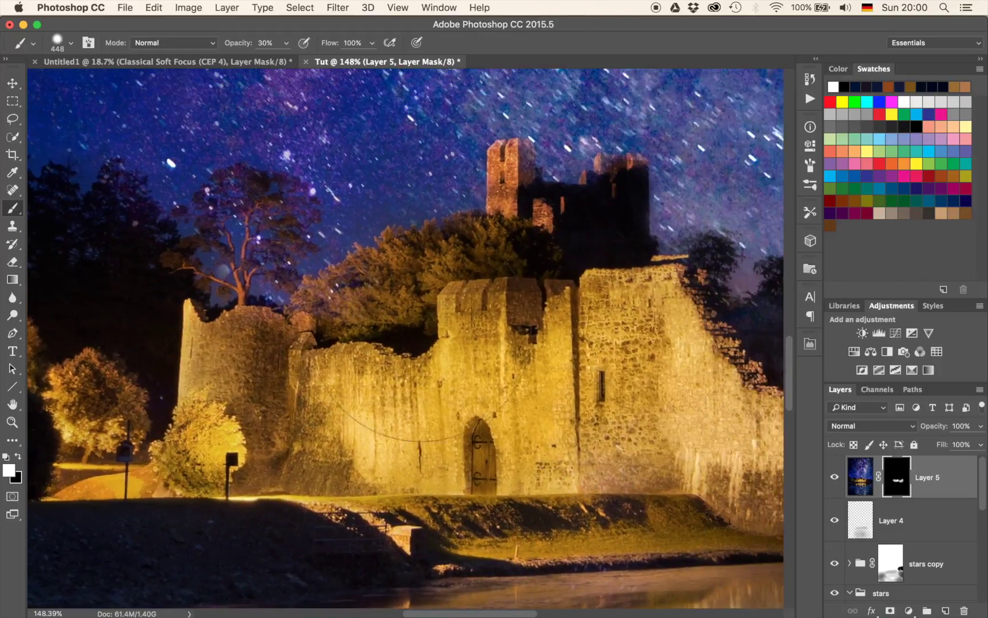
{"action": "mouse_move", "coordinate": [303, 406]}
{"action": "left_mouse_down"}
{"action": "mouse_move", "coordinate": [656, 364]}
{"action": "mouse_move", "coordinate": [672, 353]}
{"action": "left_mouse_up"}
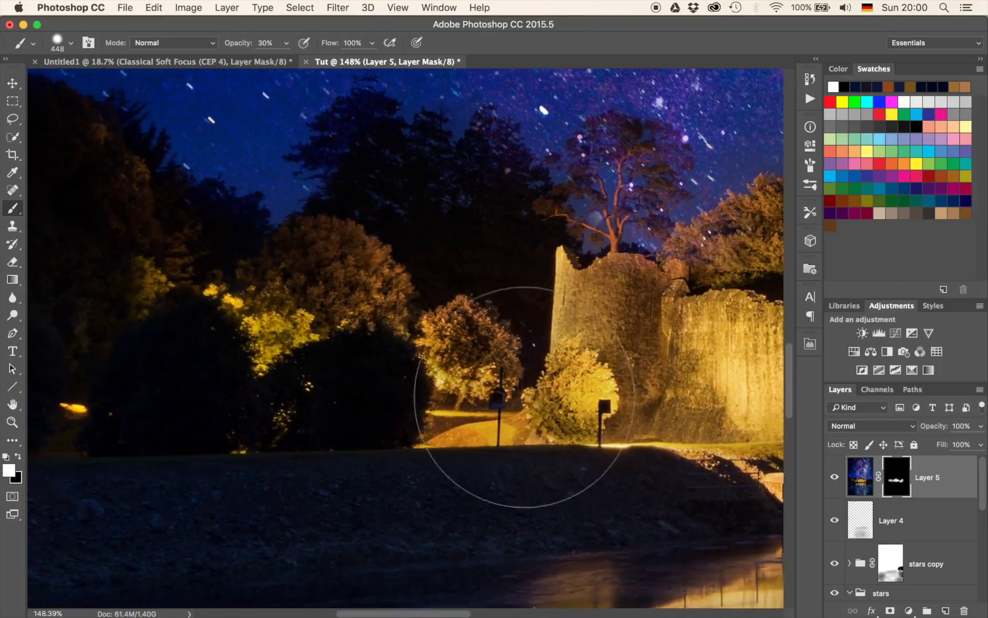
{"action": "left_click_drag", "start_coordinate": [662, 408], "coordinate": [417, 468]}
{"action": "key", "text": "super+minus"}
{"action": "key", "text": "super+minus"}
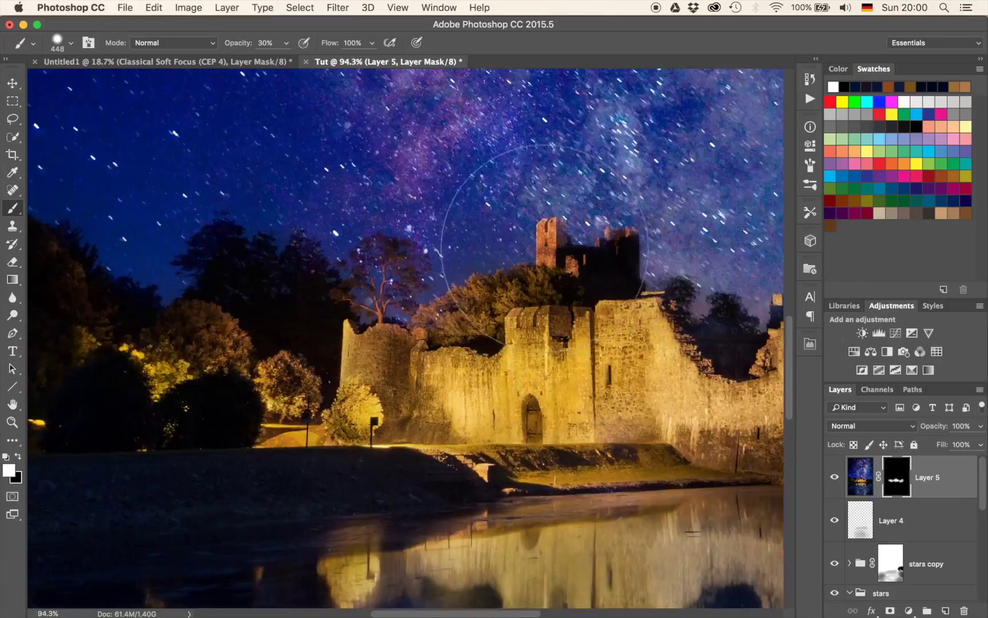
Step: Paint white on the Layer 5 mask along the Milky Way band in the sky above the castle
{"action": "left_click_drag", "start_coordinate": [562, 385], "coordinate": [545, 420]}
{"action": "left_click_drag", "start_coordinate": [611, 241], "coordinate": [515, 323]}
{"action": "mouse_move", "coordinate": [505, 262]}
{"action": "left_mouse_down"}
{"action": "mouse_move", "coordinate": [481, 457]}
{"action": "mouse_move", "coordinate": [510, 252]}
{"action": "left_mouse_up"}
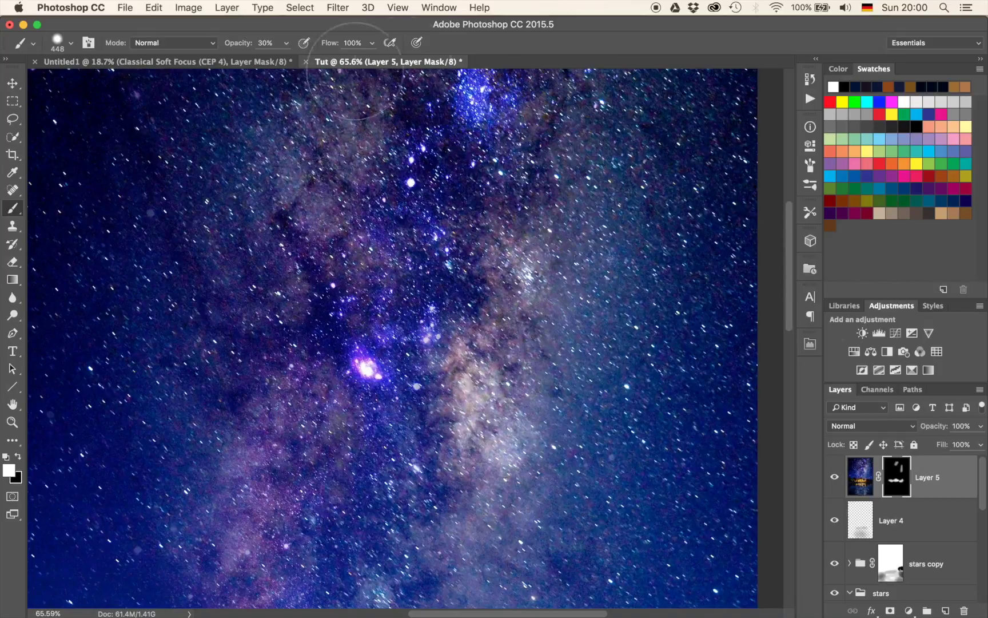
{"action": "left_click_drag", "start_coordinate": [520, 168], "coordinate": [468, 331]}
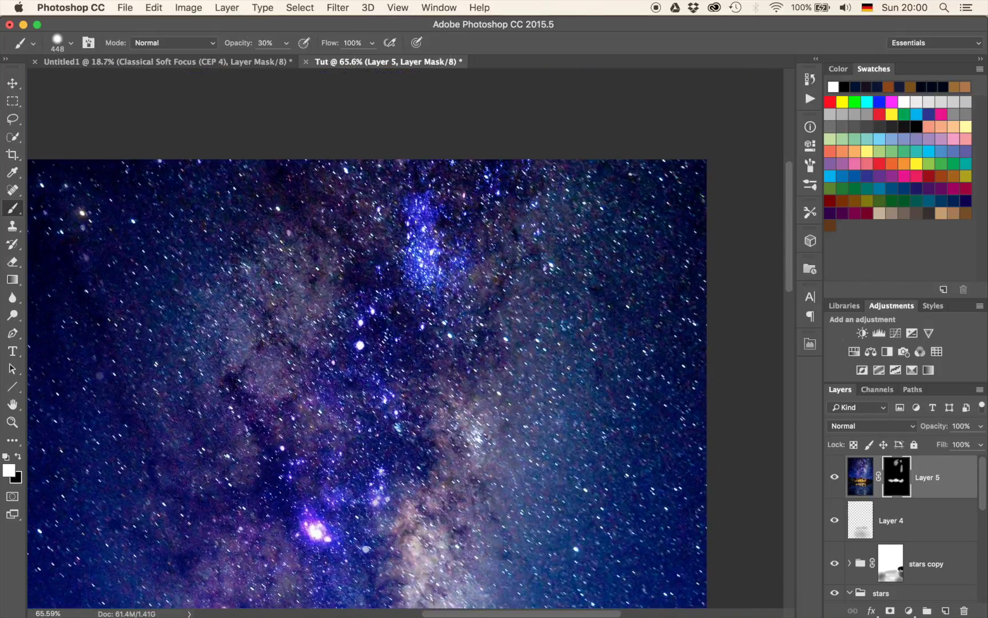
{"action": "left_click_drag", "start_coordinate": [391, 579], "coordinate": [450, 352]}
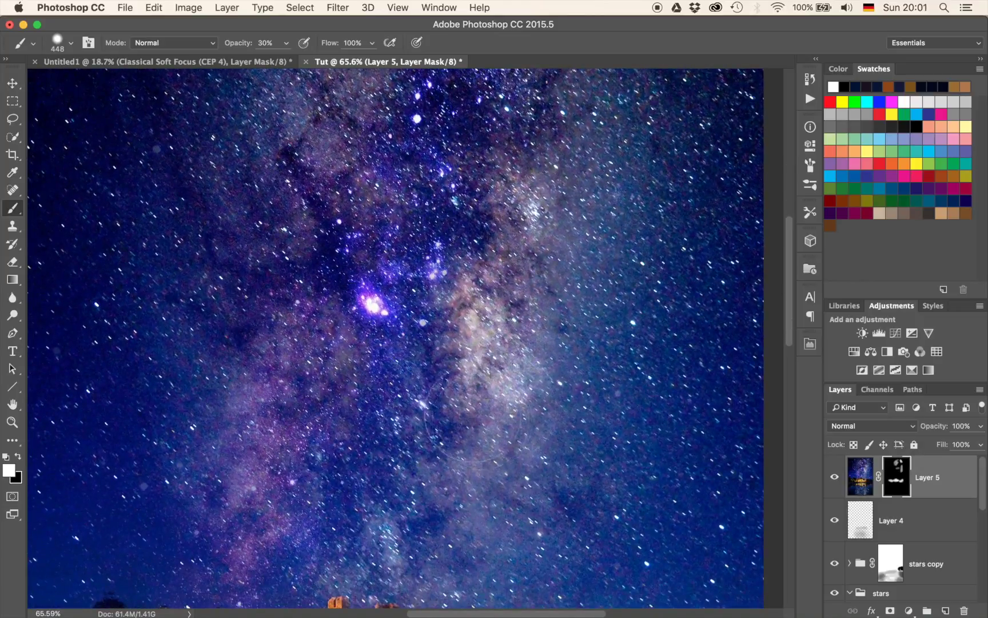
Step: Paint white on the Layer 5 mask over the Milky Way reflection in the water
{"action": "scroll", "coordinate": [472, 416], "scroll_direction": "down", "scroll_amount": 1}
{"action": "scroll", "coordinate": [470, 418], "scroll_direction": "down", "scroll_amount": 4}
{"action": "scroll", "coordinate": [426, 250], "scroll_direction": "down", "scroll_amount": 10}
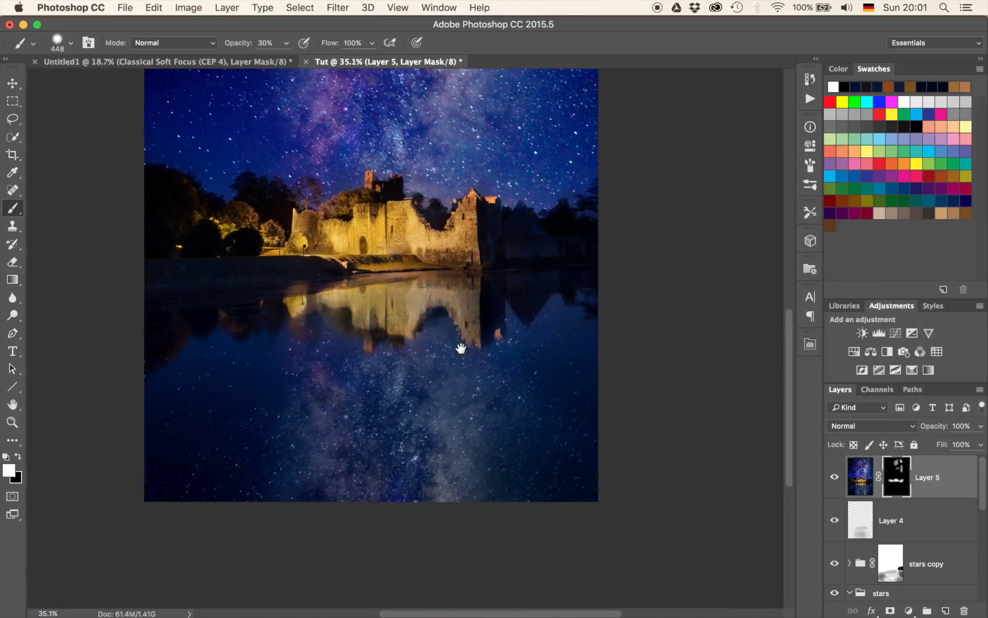
{"action": "left_click_drag", "start_coordinate": [338, 320], "coordinate": [362, 432]}
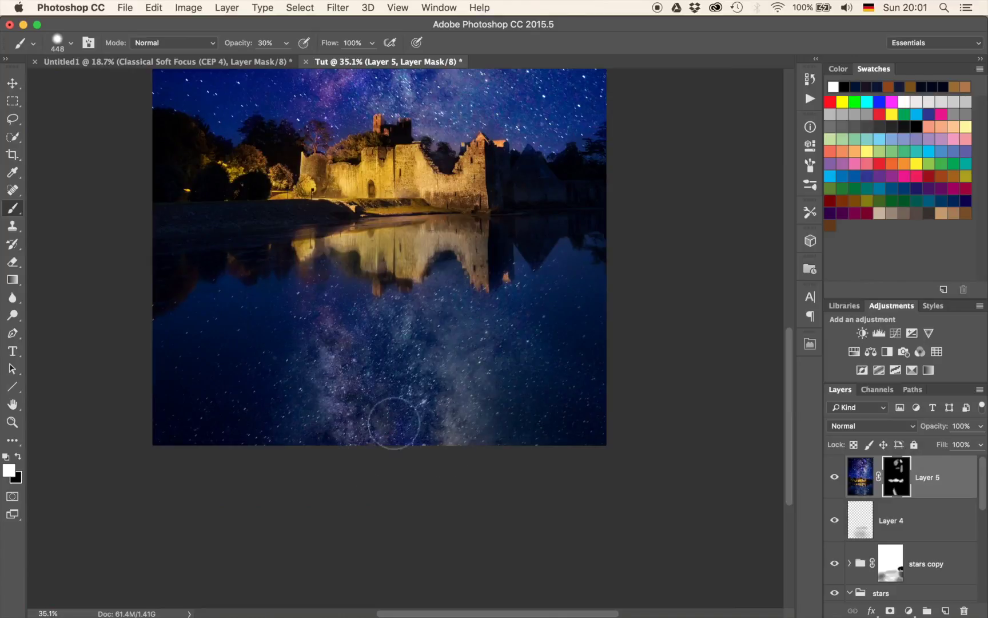
{"action": "scroll", "coordinate": [400, 315], "scroll_direction": "down", "scroll_amount": 3}
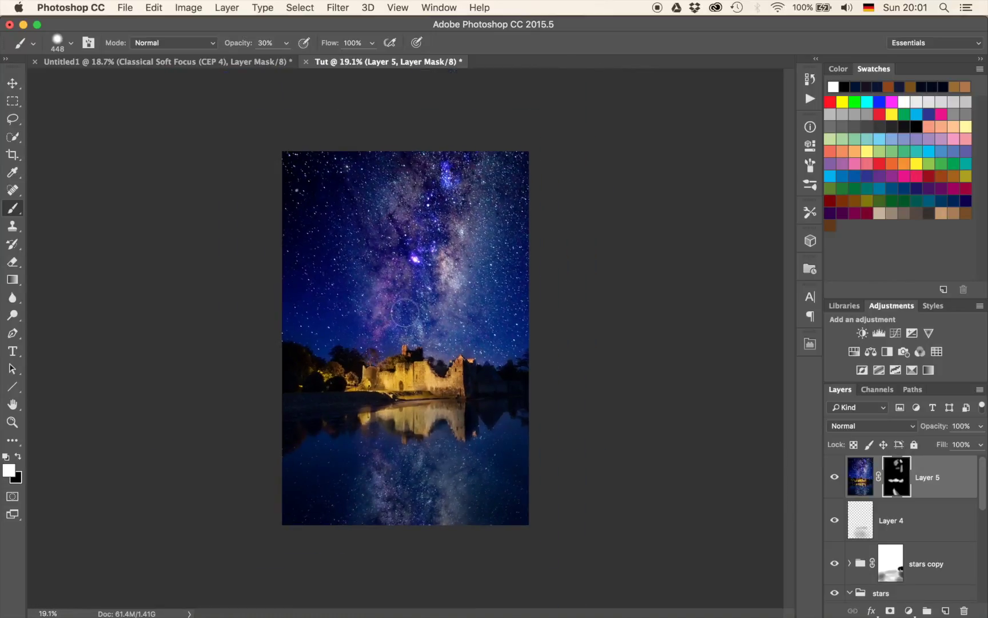
Step: Stamp all visible layers onto a new layer at the top and set its blend mode to Overlay
{"action": "scroll", "coordinate": [405, 313], "scroll_direction": "up", "scroll_amount": 5}
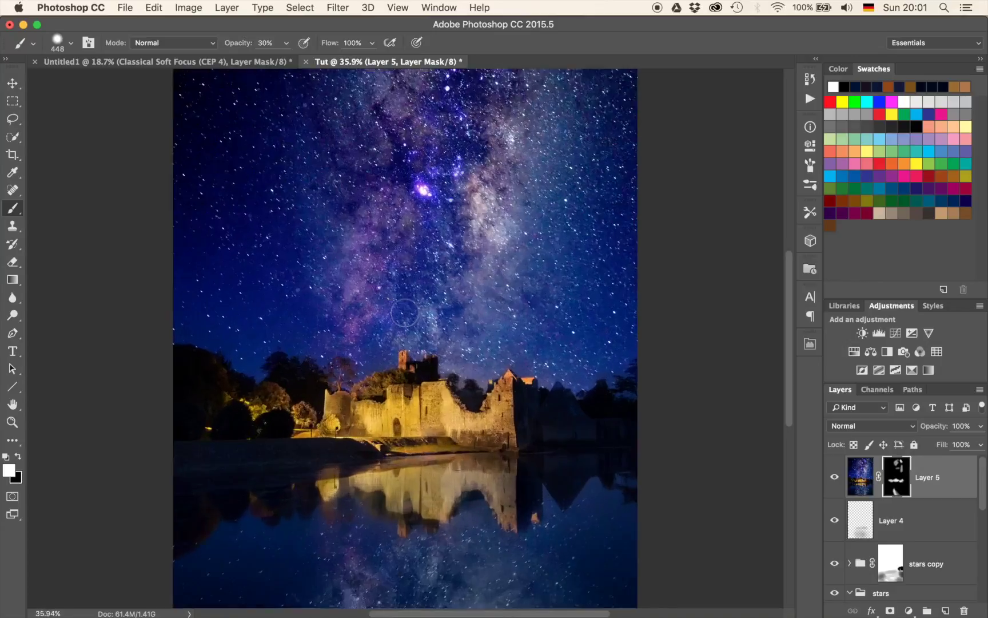
{"action": "scroll", "coordinate": [405, 313], "scroll_direction": "up", "scroll_amount": 4}
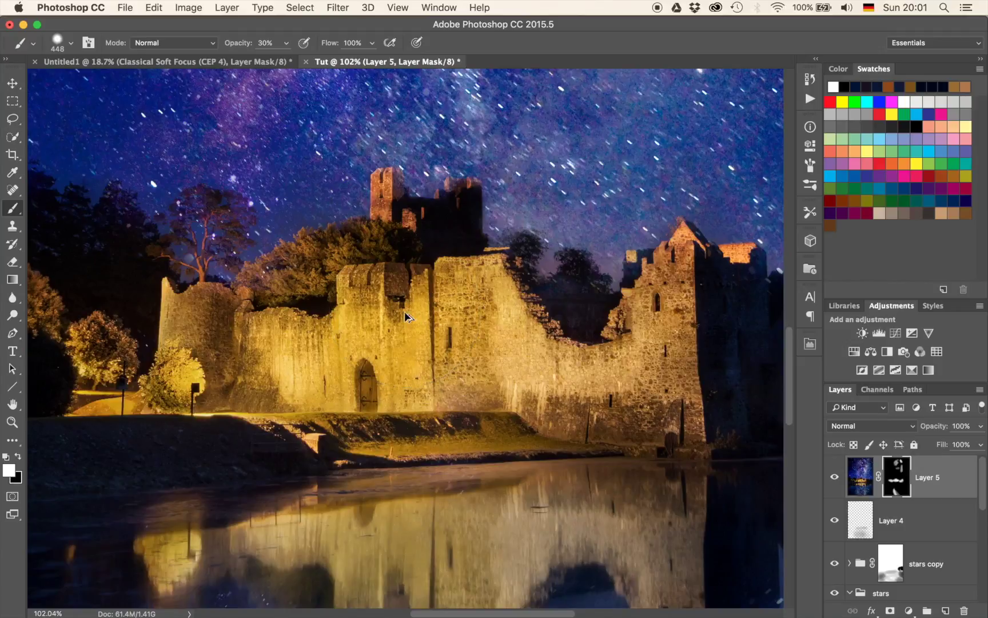
{"action": "key", "text": "super+alt+shift+e"}
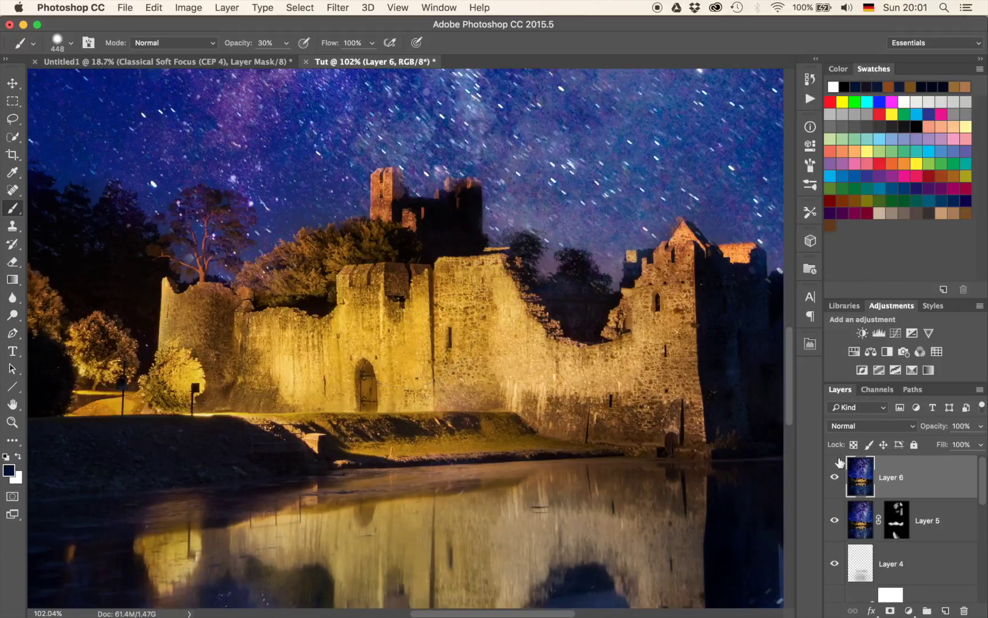
{"action": "left_click", "coordinate": [864, 425]}
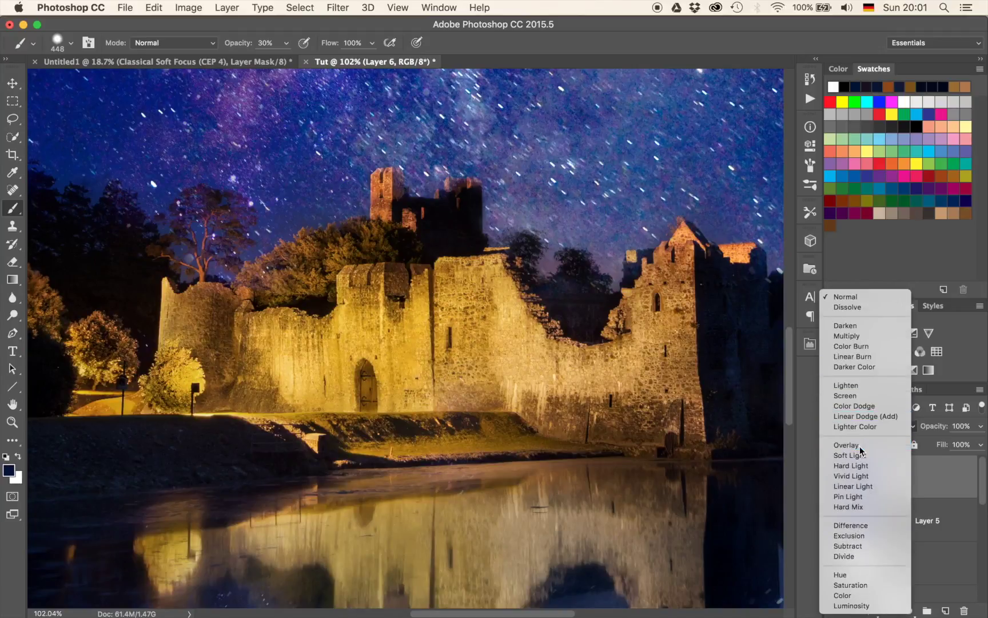
{"action": "left_click", "coordinate": [860, 446]}
Step: Apply a High Pass filter with a radius of 0.5 pixels to the stamped Overlay layer
{"action": "left_click", "coordinate": [324, 5]}
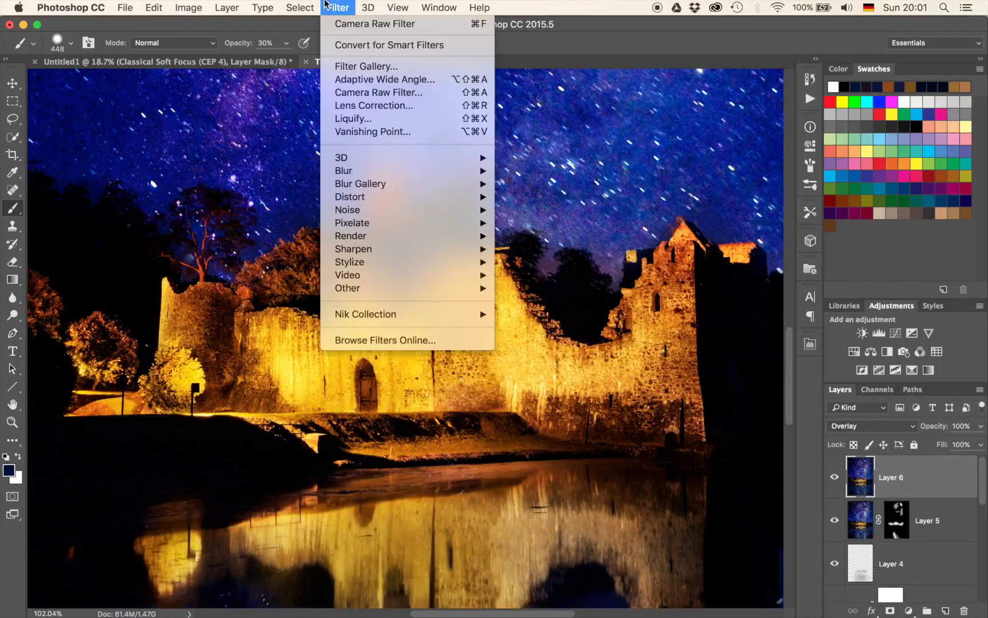
{"action": "mouse_move", "coordinate": [342, 172]}
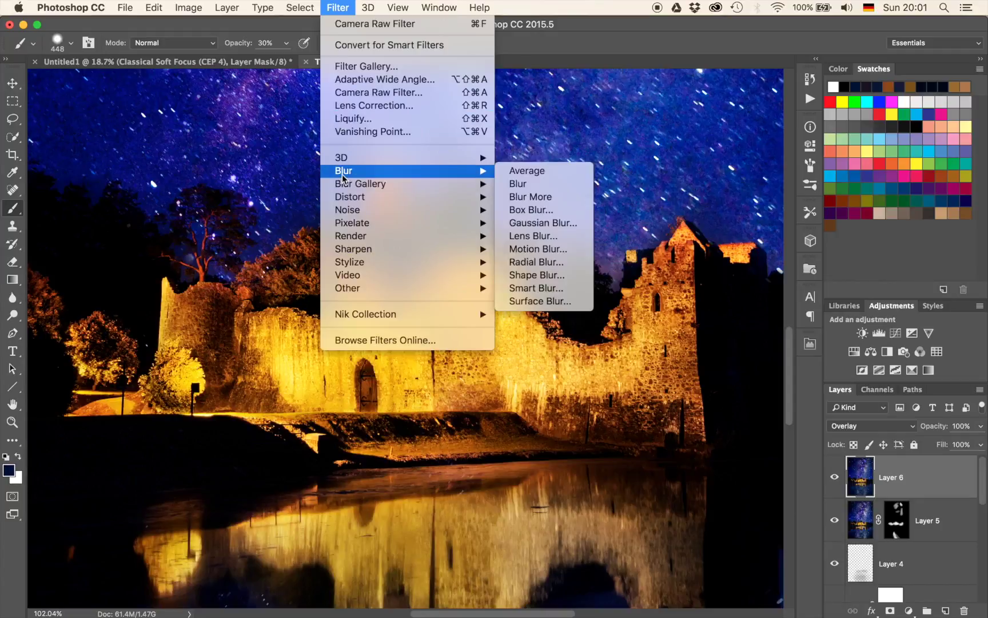
{"action": "mouse_move", "coordinate": [365, 288]}
{"action": "left_click", "coordinate": [526, 302]}
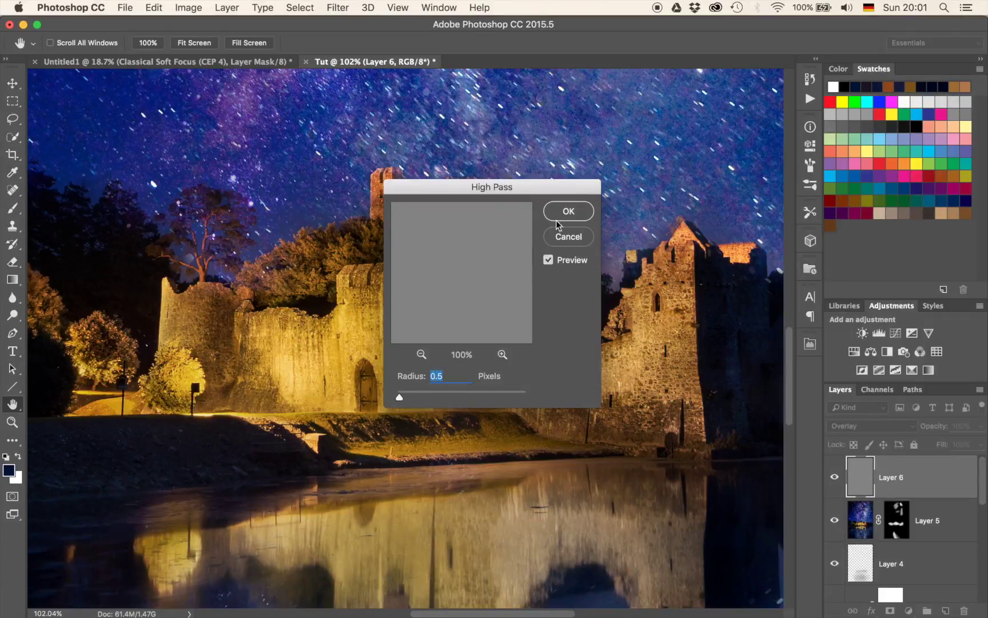
{"action": "left_click", "coordinate": [569, 212]}
{"action": "key", "text": "b"}
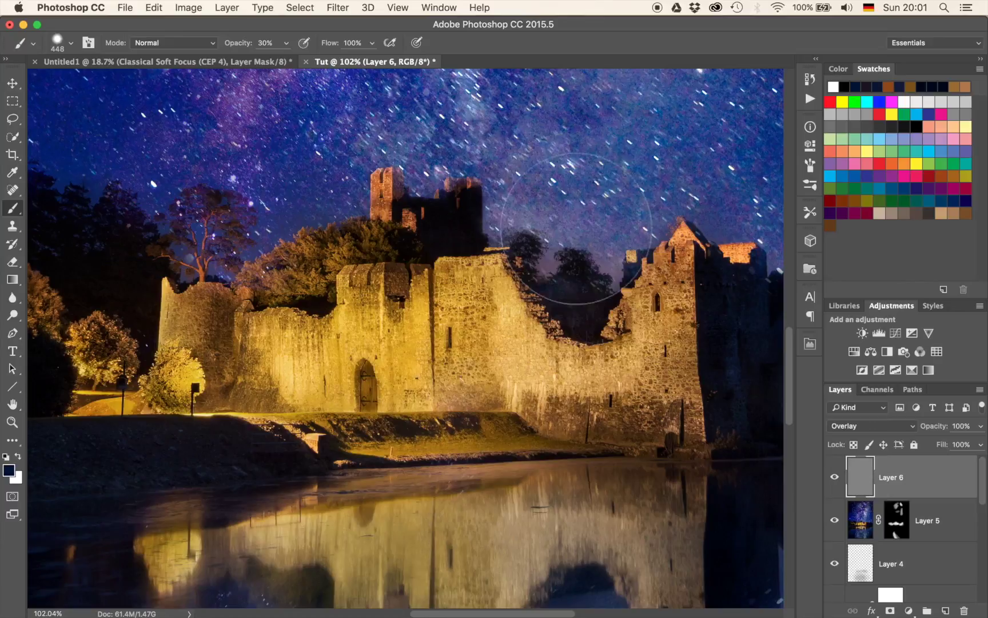
Step: Duplicate the High Pass layer three times and group all four sharpening layers
{"action": "scroll", "coordinate": [504, 315], "scroll_direction": "up", "scroll_amount": 5}
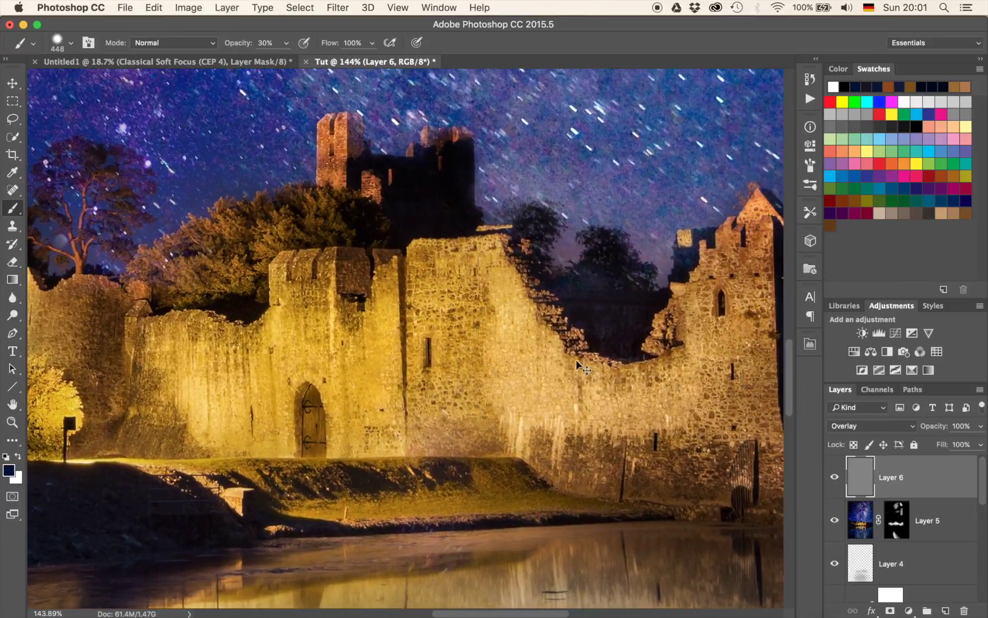
{"action": "key", "text": "super+j"}
{"action": "key", "text": "super+j"}
{"action": "key", "text": "super+j"}
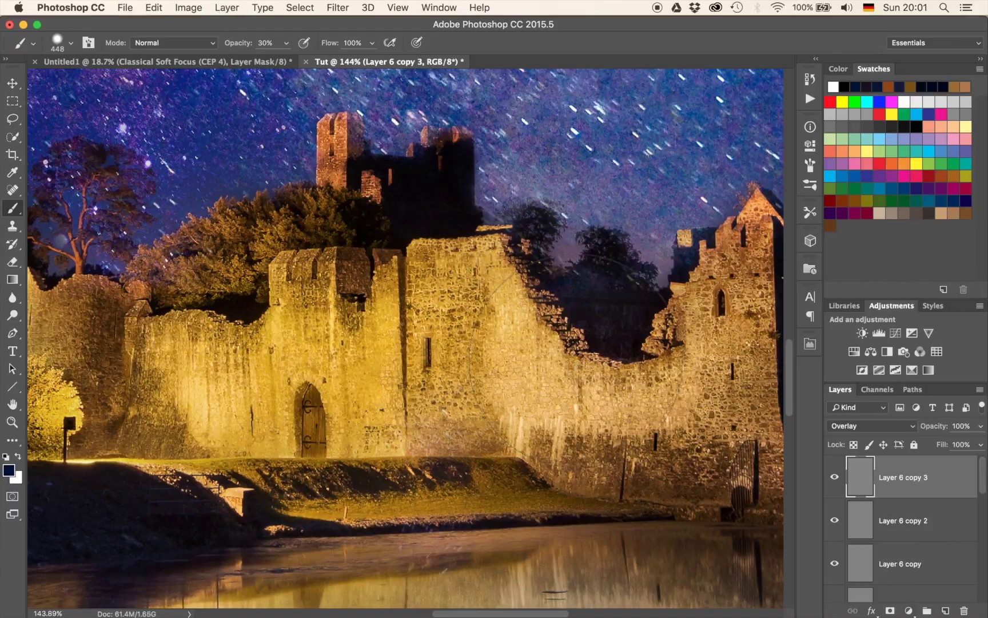
{"action": "scroll", "coordinate": [909, 485], "scroll_direction": "down", "scroll_amount": 2}
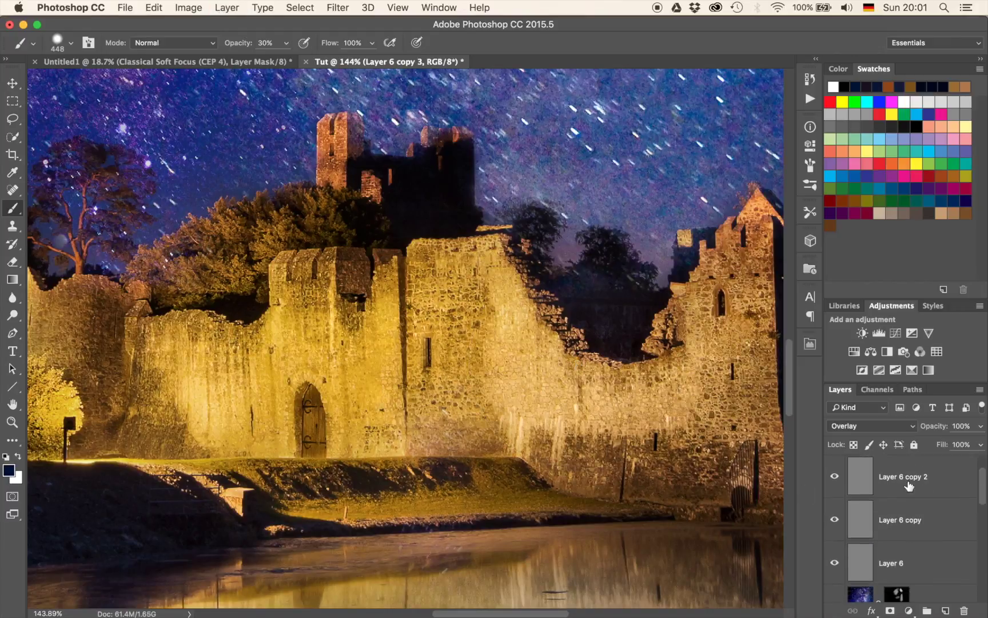
{"action": "left_click", "coordinate": [925, 560], "text": "shift"}
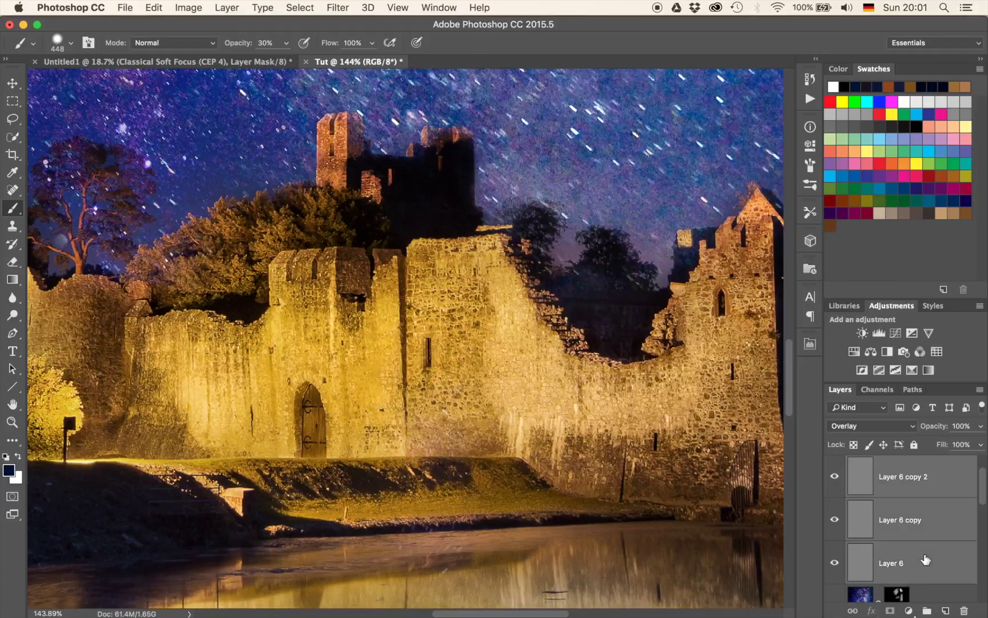
{"action": "key", "text": "super+g"}
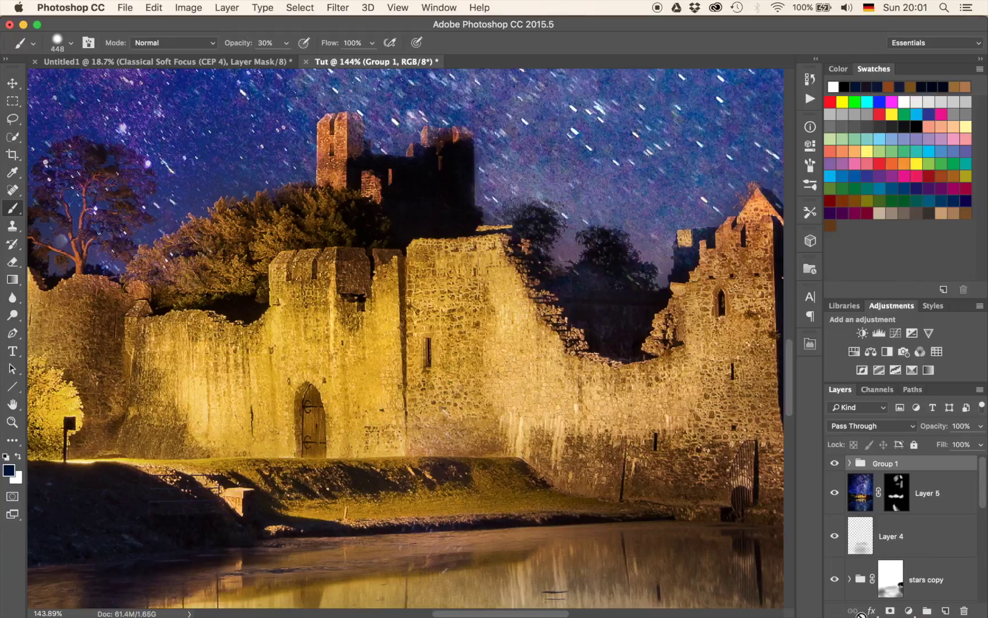
Step: Add a layer mask filled with black to the sharpening group and set the brush opacity to 40%
{"action": "left_click", "coordinate": [891, 610]}
{"action": "key", "text": "x"}
{"action": "key", "text": "4"}
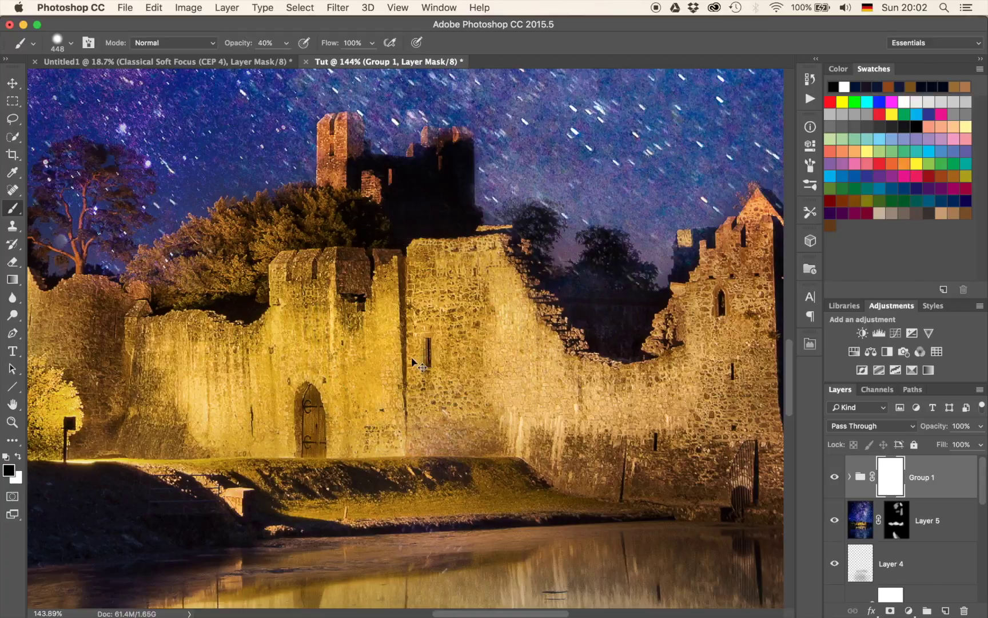
{"action": "key", "text": "alt+BackSpace"}
{"action": "key", "text": "x"}
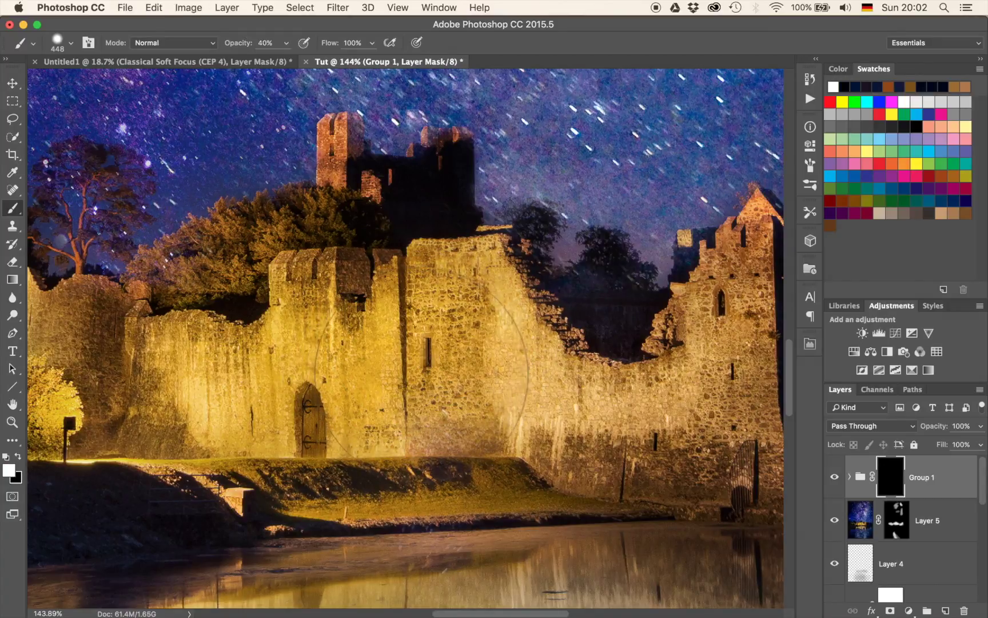
Step: Paint white on the sharpening group's mask over the castle walls and towers to sharpen them selectively
{"action": "mouse_move", "coordinate": [422, 357]}
{"action": "left_mouse_down"}
{"action": "mouse_move", "coordinate": [376, 361]}
{"action": "mouse_move", "coordinate": [471, 370]}
{"action": "mouse_move", "coordinate": [476, 352]}
{"action": "mouse_move", "coordinate": [520, 411]}
{"action": "mouse_move", "coordinate": [427, 385]}
{"action": "mouse_move", "coordinate": [463, 412]}
{"action": "left_mouse_up"}
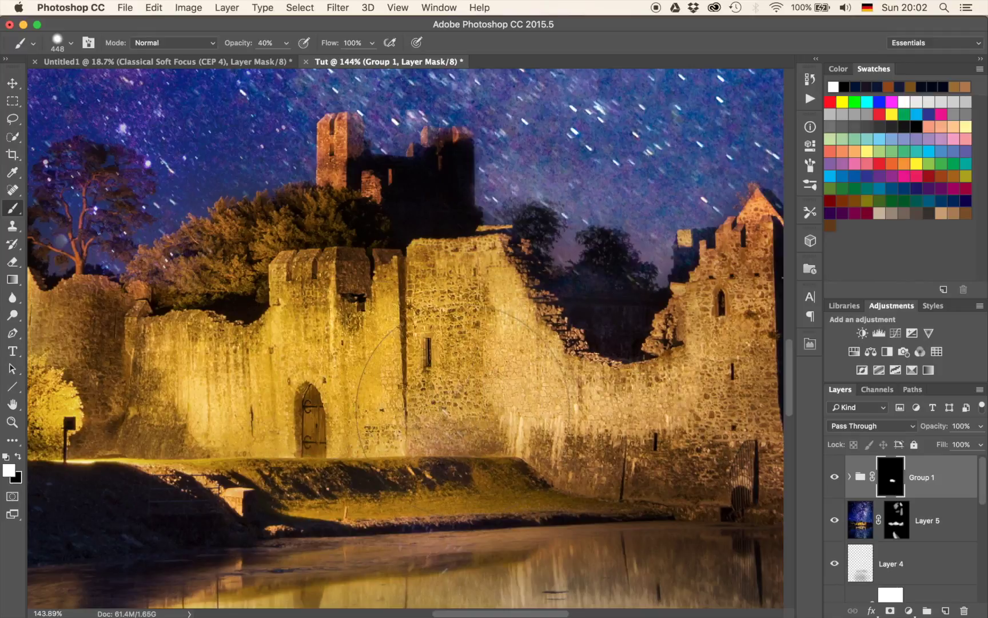
{"action": "scroll", "coordinate": [567, 379], "scroll_direction": "right", "scroll_amount": 10}
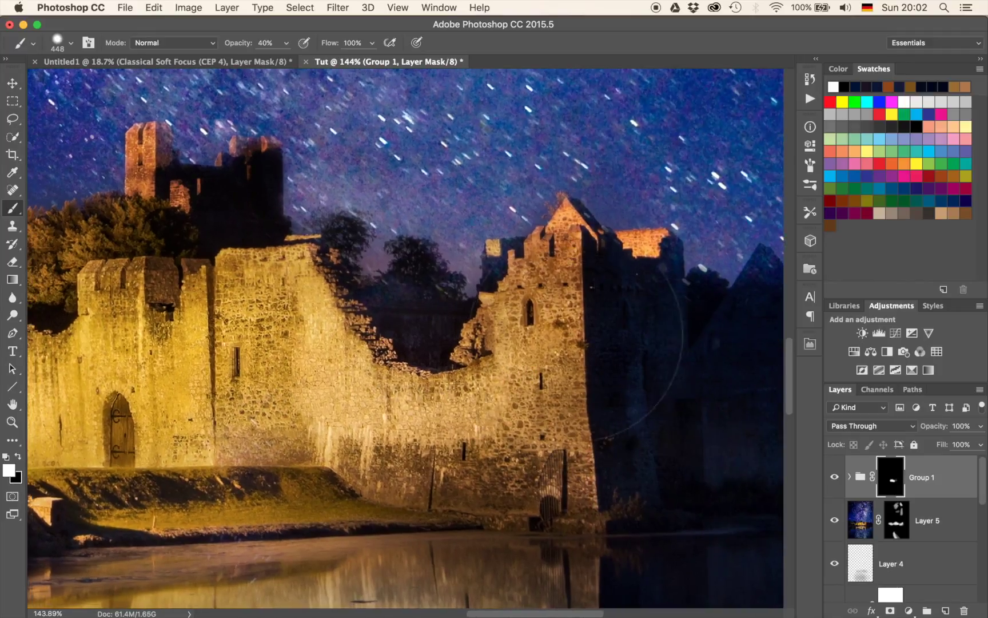
{"action": "scroll", "coordinate": [329, 429], "scroll_direction": "left", "scroll_amount": 20}
{"action": "mouse_move", "coordinate": [434, 318]}
{"action": "left_mouse_down"}
{"action": "mouse_move", "coordinate": [290, 356]}
{"action": "mouse_move", "coordinate": [307, 345]}
{"action": "left_mouse_up"}
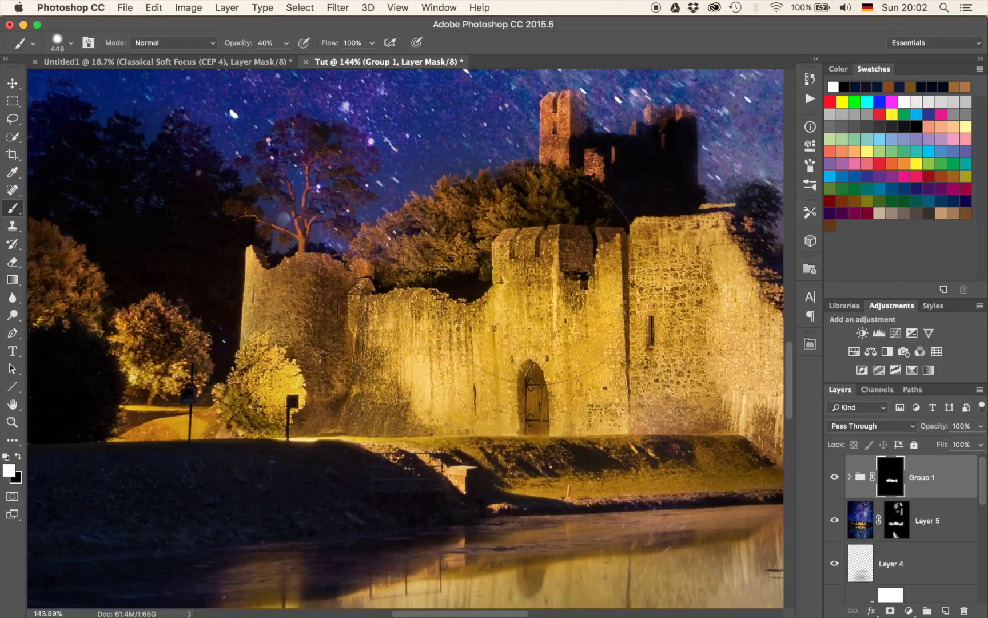
{"action": "scroll", "coordinate": [406, 338], "scroll_direction": "up", "scroll_amount": 5}
{"action": "scroll", "coordinate": [406, 338], "scroll_direction": "right", "scroll_amount": 3}
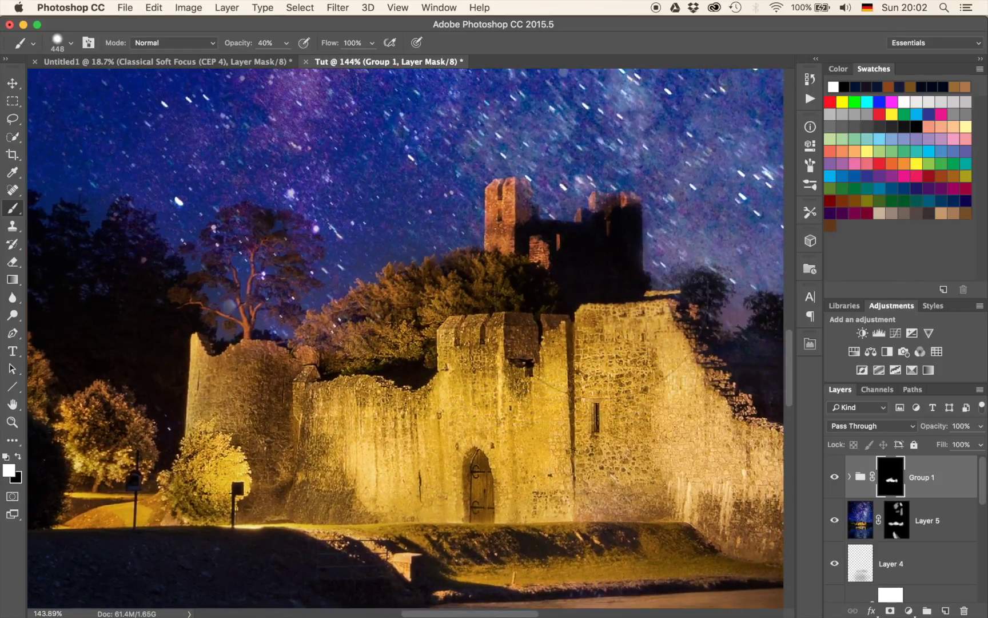
{"action": "scroll", "coordinate": [457, 363], "scroll_direction": "left", "scroll_amount": 10}
{"action": "scroll", "coordinate": [458, 363], "scroll_direction": "up", "scroll_amount": 3}
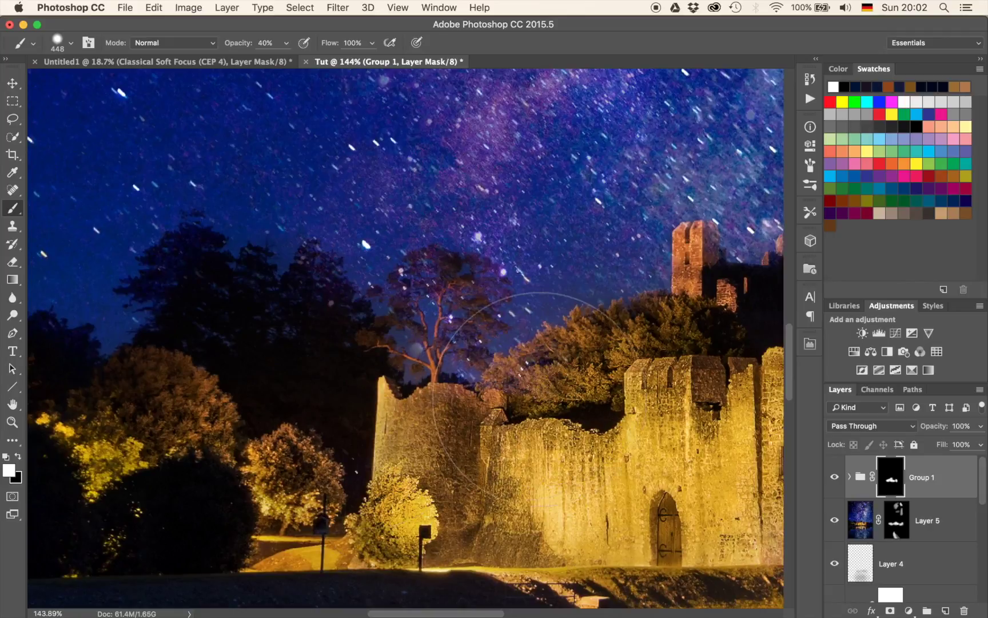
{"action": "scroll", "coordinate": [543, 393], "scroll_direction": "down", "scroll_amount": 7}
{"action": "left_click_drag", "start_coordinate": [607, 493], "coordinate": [139, 391]}
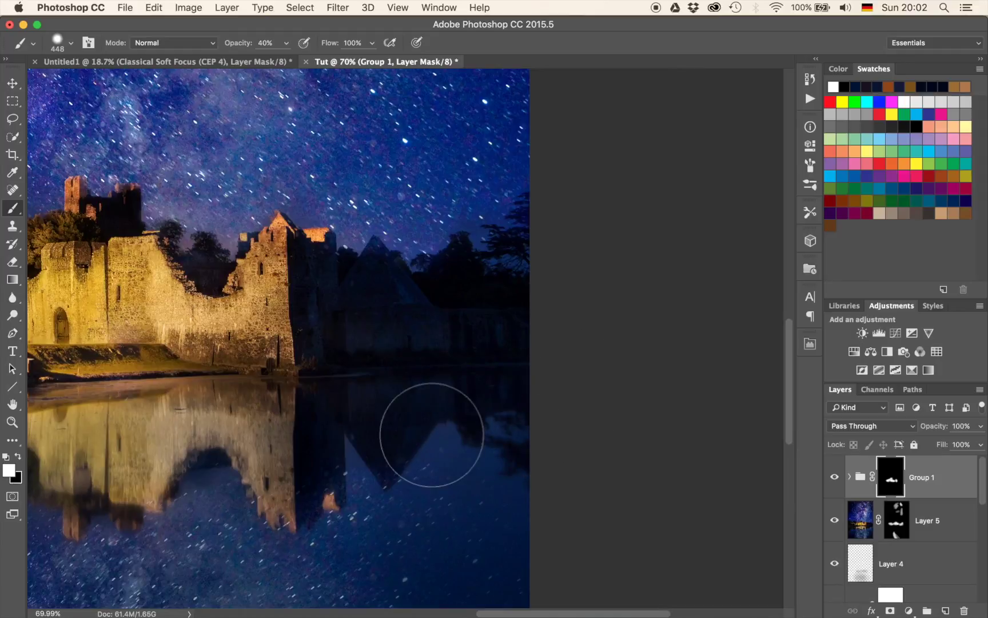
Step: Isolate the original pexels-photo-25316 Milky Way layer to examine it without the other layers
{"action": "scroll", "coordinate": [432, 435], "scroll_direction": "down", "scroll_amount": 10}
{"action": "scroll", "coordinate": [432, 436], "scroll_direction": "down", "scroll_amount": 3}
{"action": "scroll", "coordinate": [433, 437], "scroll_direction": "up", "scroll_amount": 2}
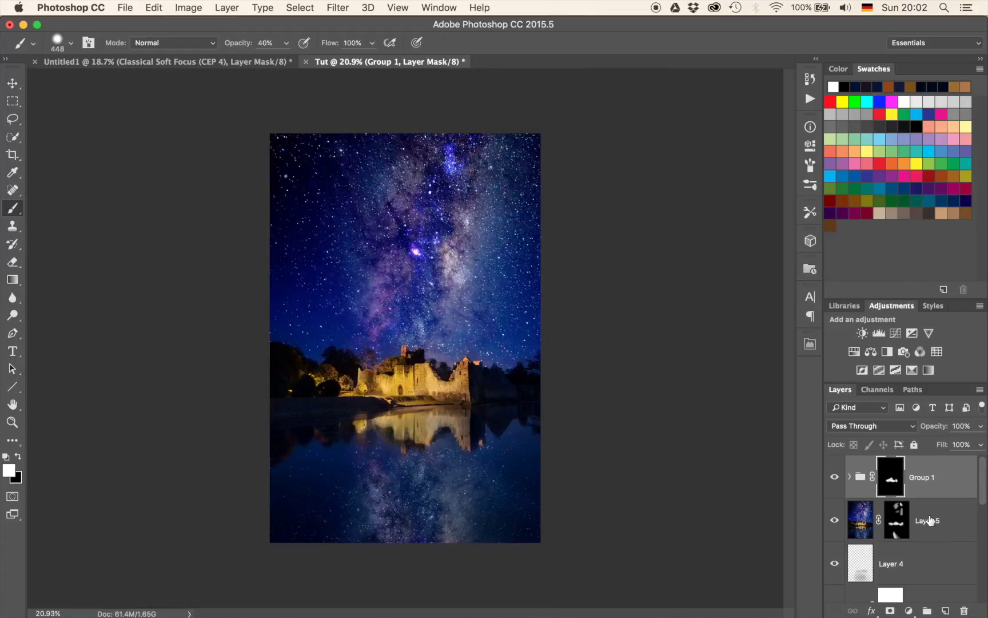
{"action": "scroll", "coordinate": [933, 520], "scroll_direction": "down", "scroll_amount": 5}
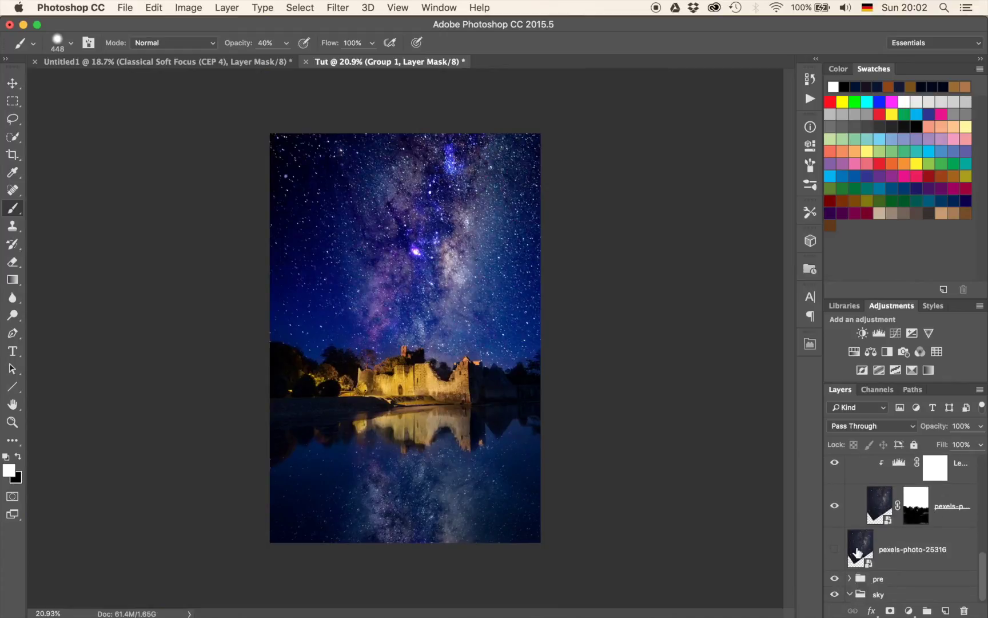
{"action": "left_click", "coordinate": [858, 552]}
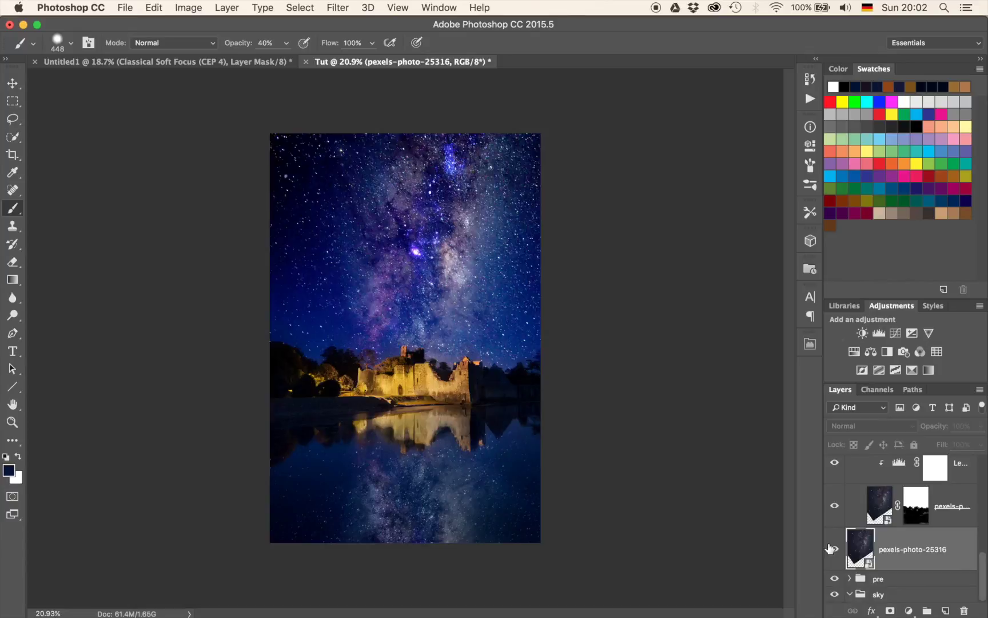
{"action": "left_click", "coordinate": [833, 549]}
{"action": "left_click", "coordinate": [833, 549], "text": "alt"}
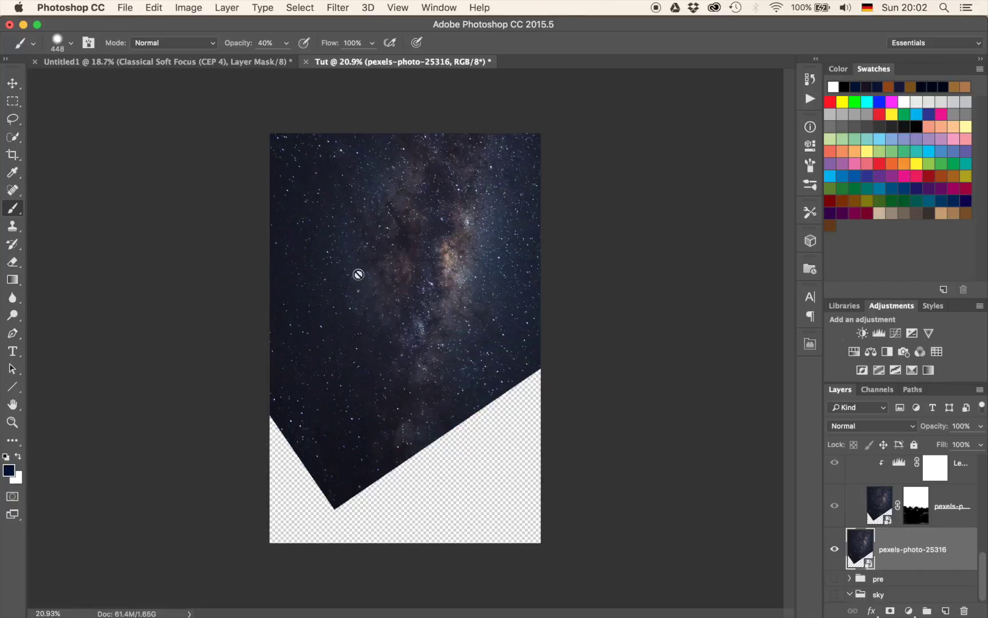
Step: Copy a lassoed patch of the bright Milky Way core to a new layer at the top of the layer stack
{"action": "key", "text": "l"}
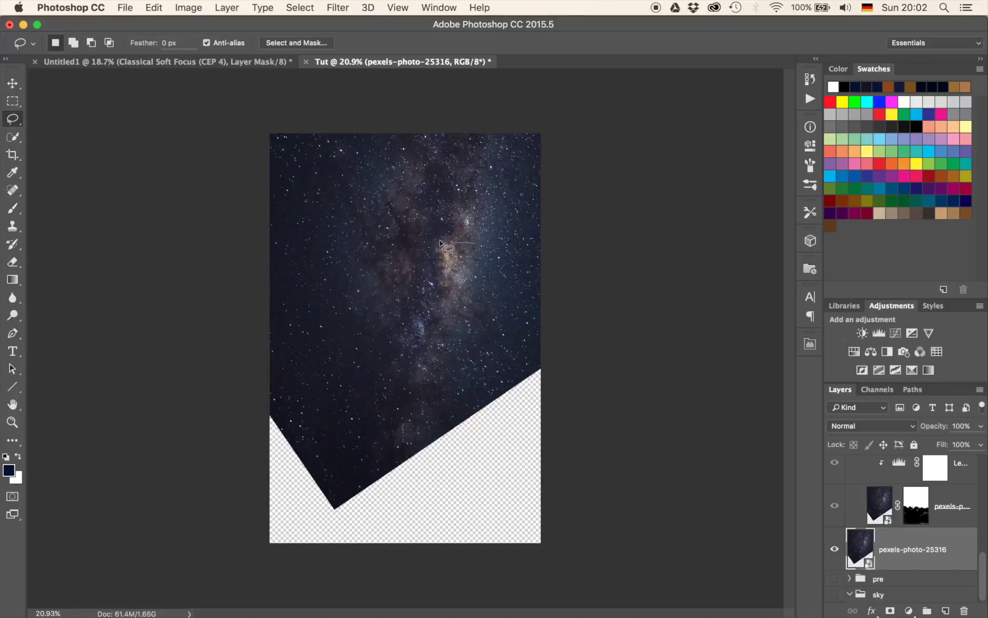
{"action": "mouse_move", "coordinate": [446, 332]}
{"action": "left_mouse_down"}
{"action": "mouse_move", "coordinate": [478, 303]}
{"action": "mouse_move", "coordinate": [474, 243]}
{"action": "left_mouse_up"}
{"action": "key", "text": "super+j"}
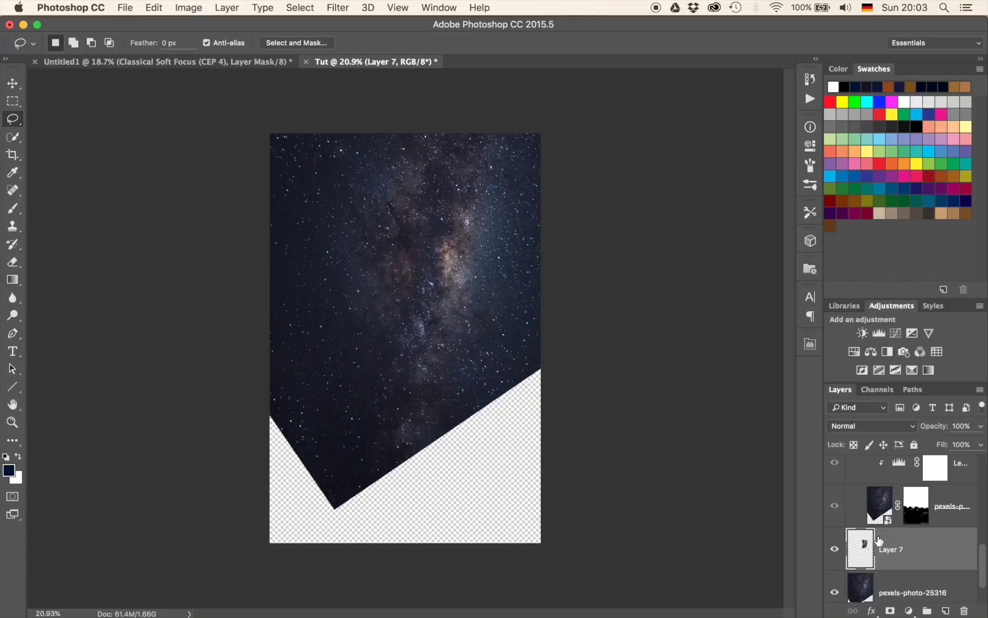
{"action": "left_click_drag", "start_coordinate": [868, 551], "coordinate": [874, 449]}
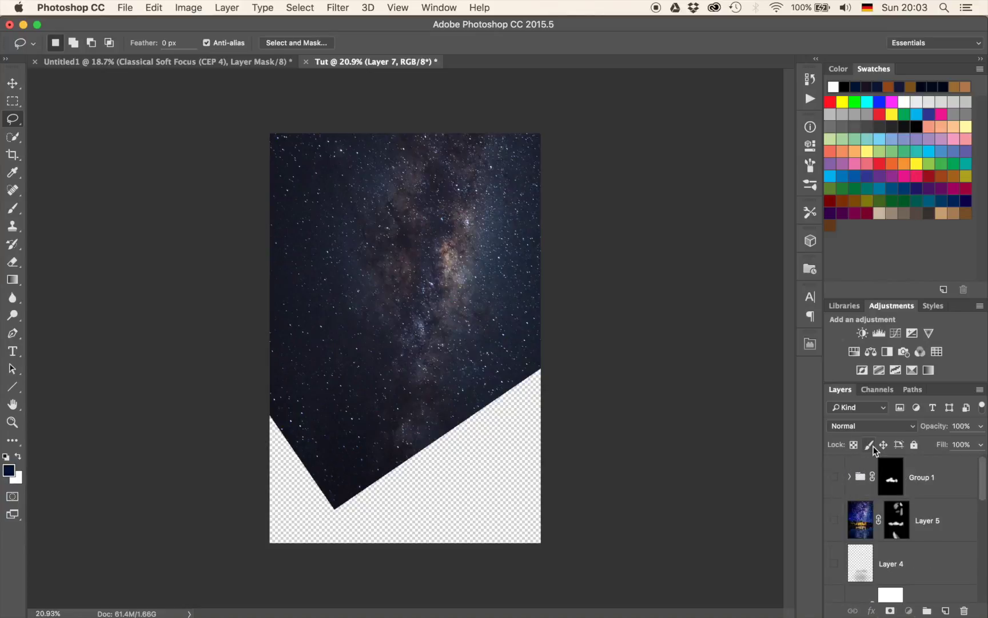
{"action": "left_click_drag", "start_coordinate": [866, 516], "coordinate": [873, 462]}
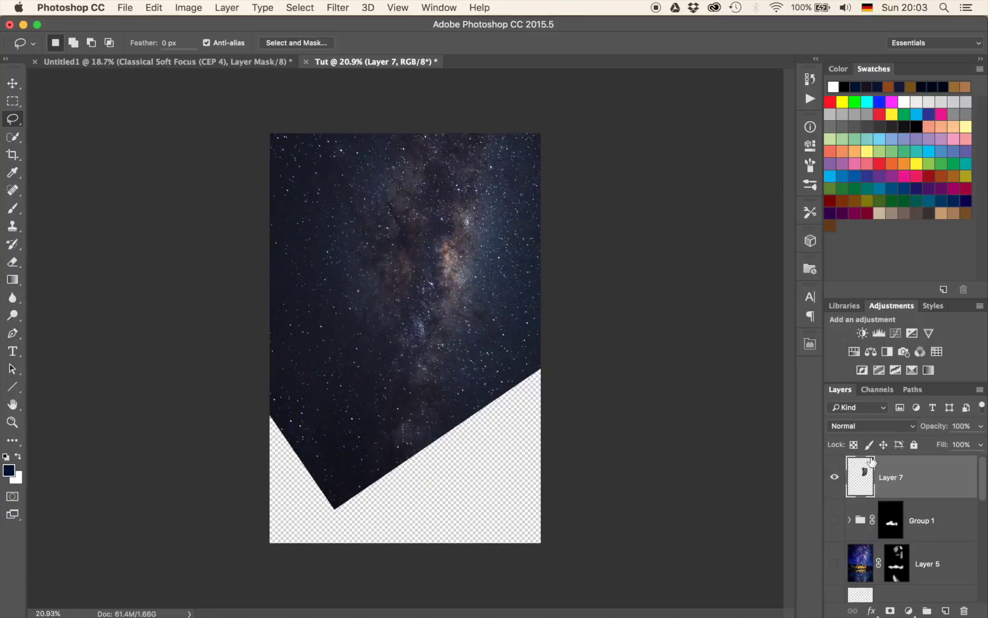
Step: Show all the other layers again and set the copied Milky Way patch's blend mode to Screen
{"action": "scroll", "coordinate": [834, 521], "scroll_direction": "down", "scroll_amount": 10}
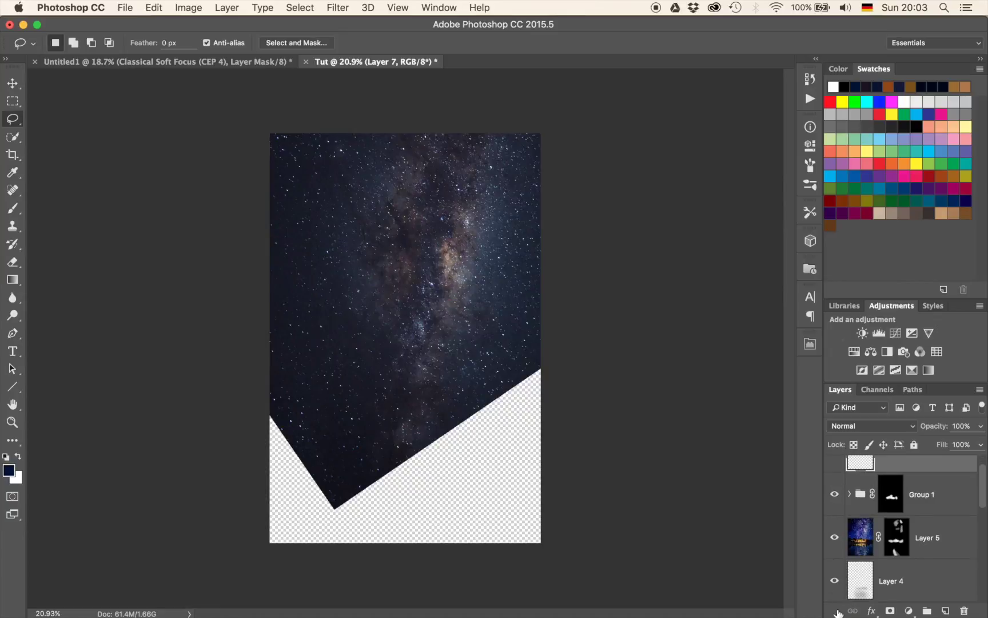
{"action": "left_click", "coordinate": [834, 549], "text": "alt"}
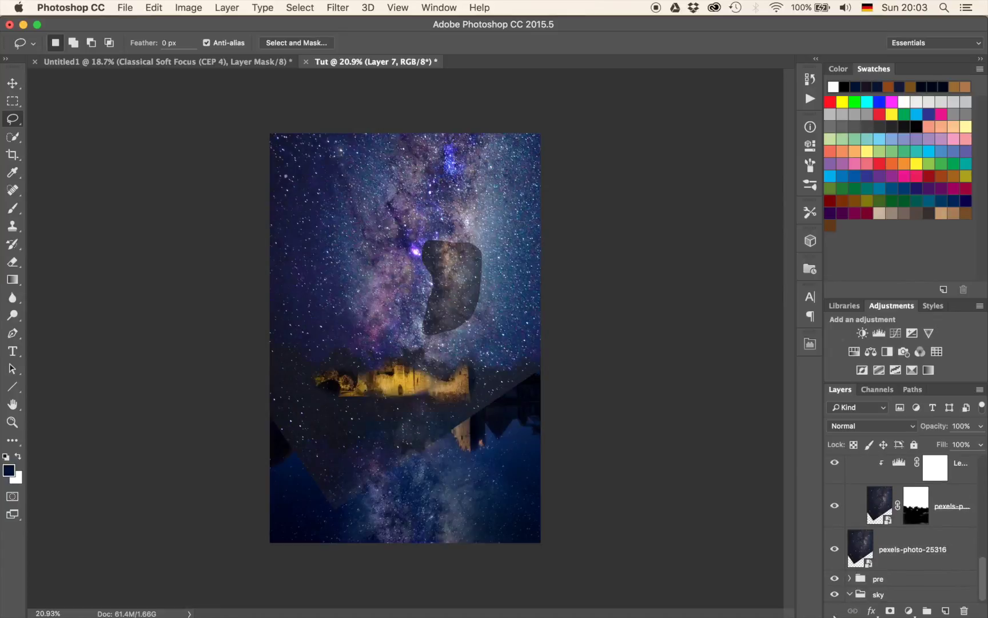
{"action": "scroll", "coordinate": [856, 545], "scroll_direction": "up", "scroll_amount": 10}
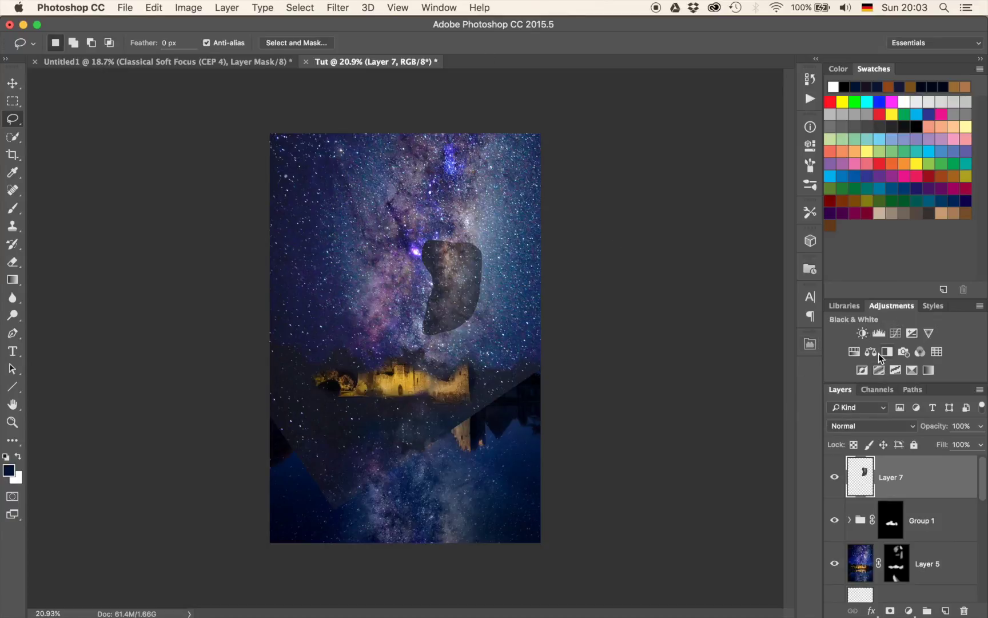
{"action": "left_click", "coordinate": [845, 428]}
{"action": "scroll", "coordinate": [844, 426], "scroll_direction": "down", "scroll_amount": 5}
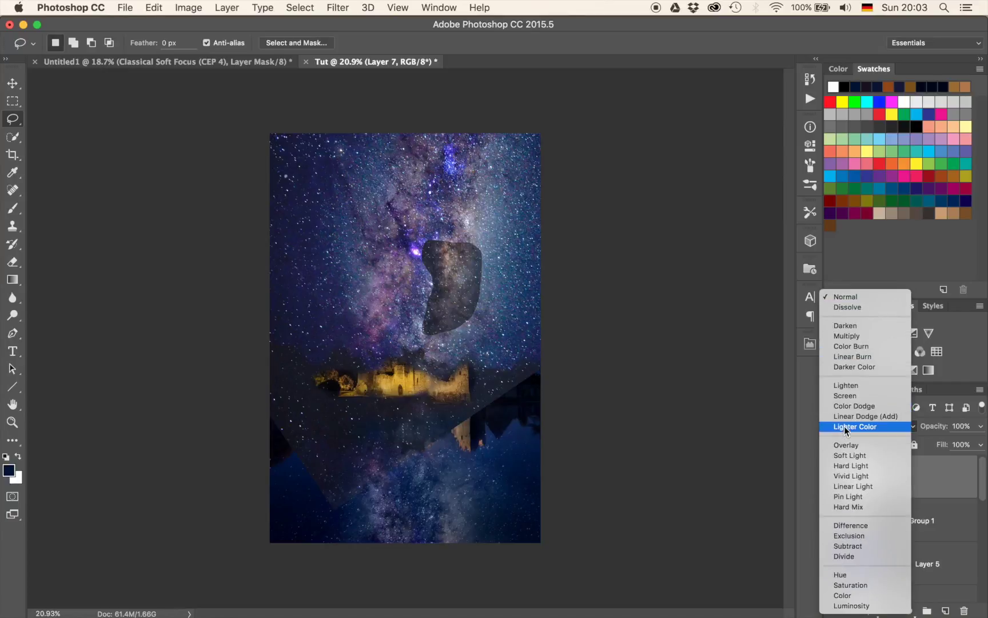
{"action": "left_click", "coordinate": [847, 399]}
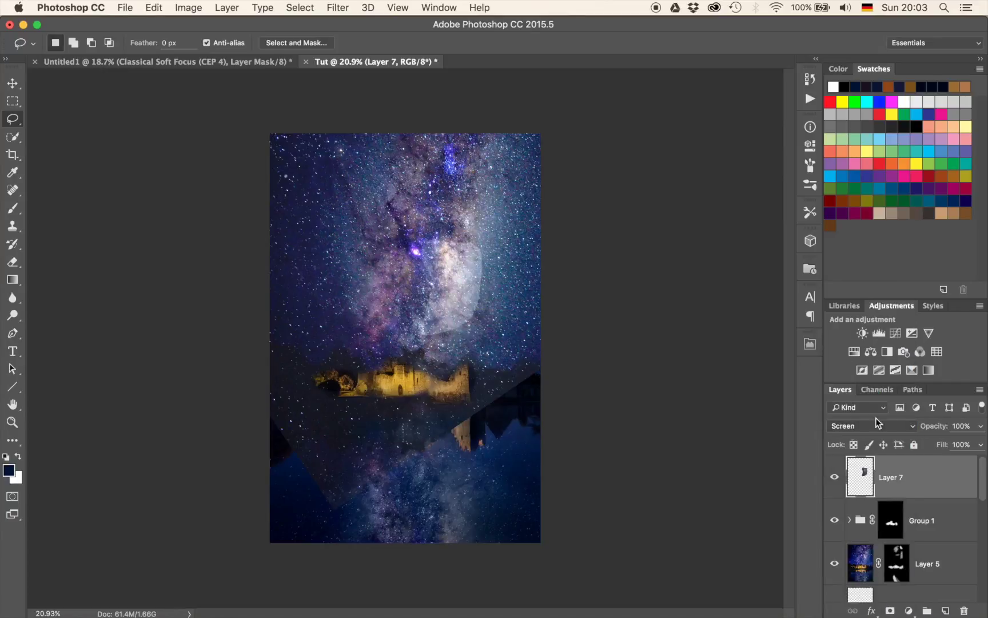
Step: Add a Levels adjustment clipped to the Milky Way patch and set its midtones to 0.55
{"action": "left_click", "coordinate": [879, 335]}
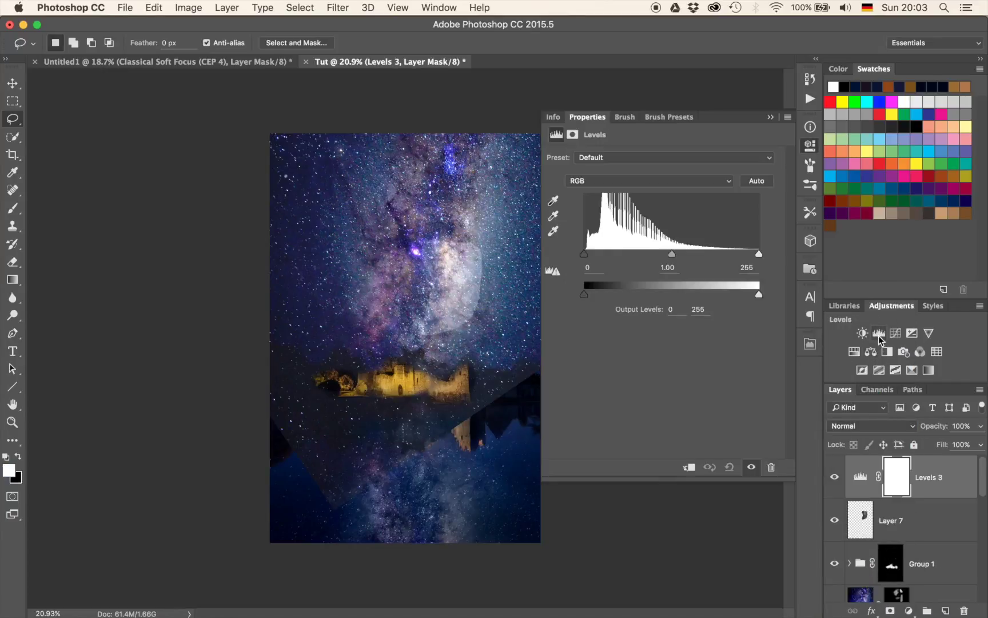
{"action": "mouse_move", "coordinate": [694, 259]}
{"action": "left_mouse_down"}
{"action": "mouse_move", "coordinate": [704, 258]}
{"action": "mouse_move", "coordinate": [679, 265]}
{"action": "left_mouse_up"}
{"action": "left_click", "coordinate": [689, 468]}
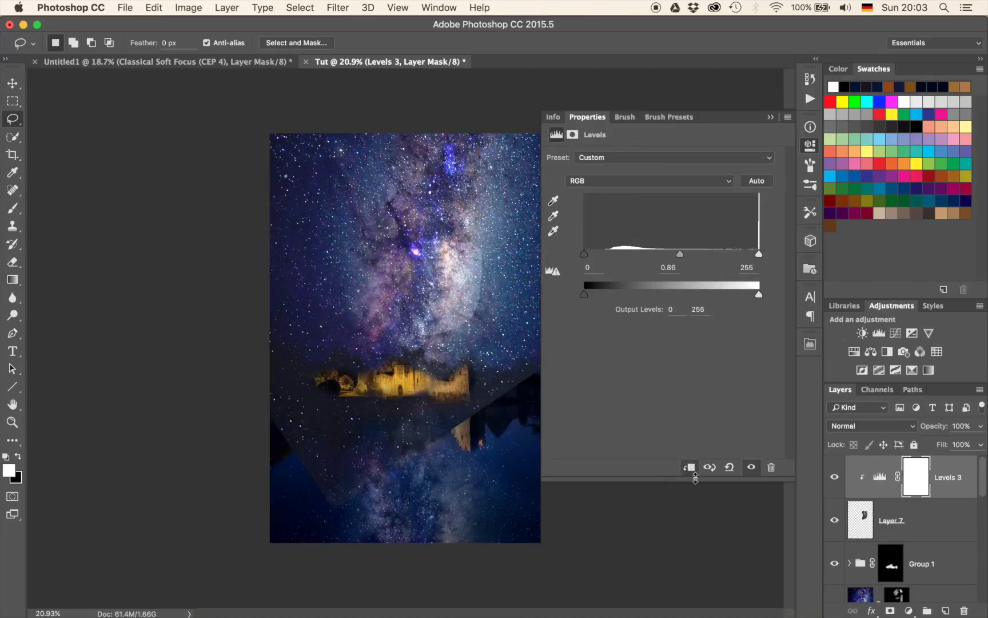
{"action": "left_click_drag", "start_coordinate": [685, 252], "coordinate": [709, 253]}
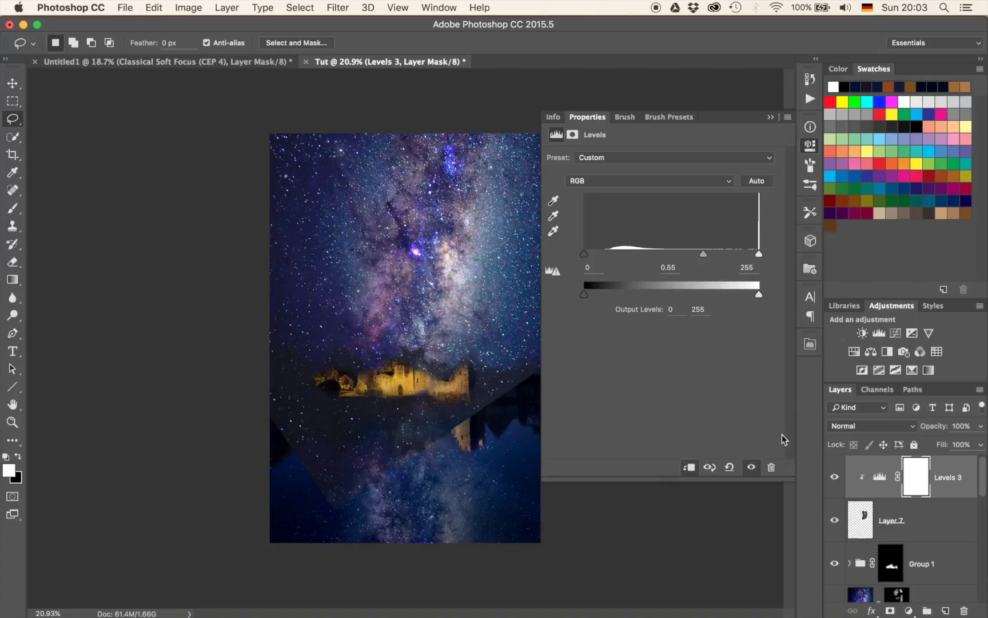
Step: Move the Milky Way patch from the galactic core down over the trees beside the castle
{"action": "left_click", "coordinate": [855, 518]}
{"action": "key", "text": "v"}
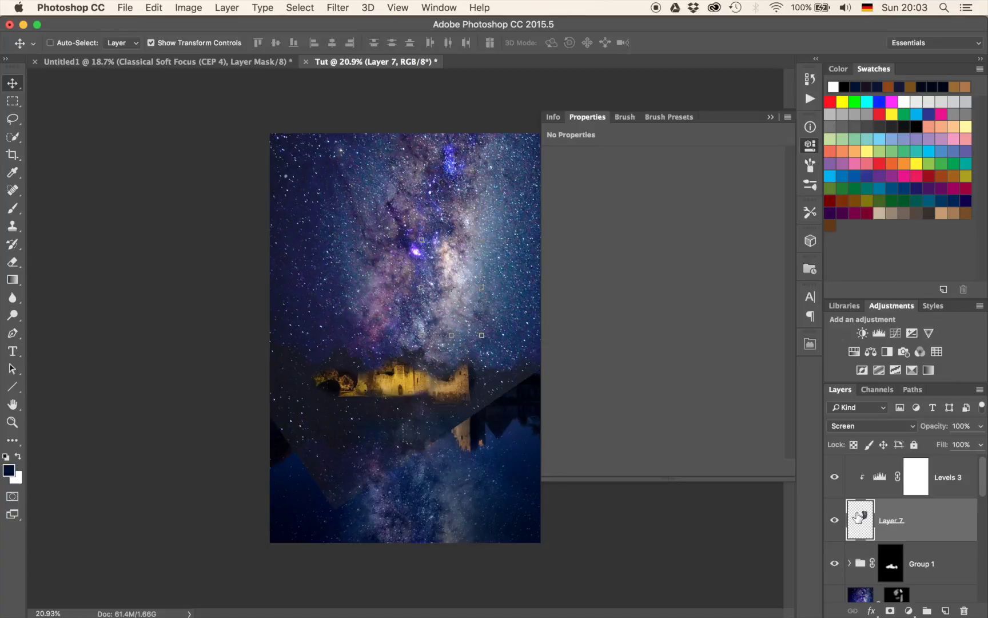
{"action": "left_click_drag", "start_coordinate": [458, 306], "coordinate": [358, 385]}
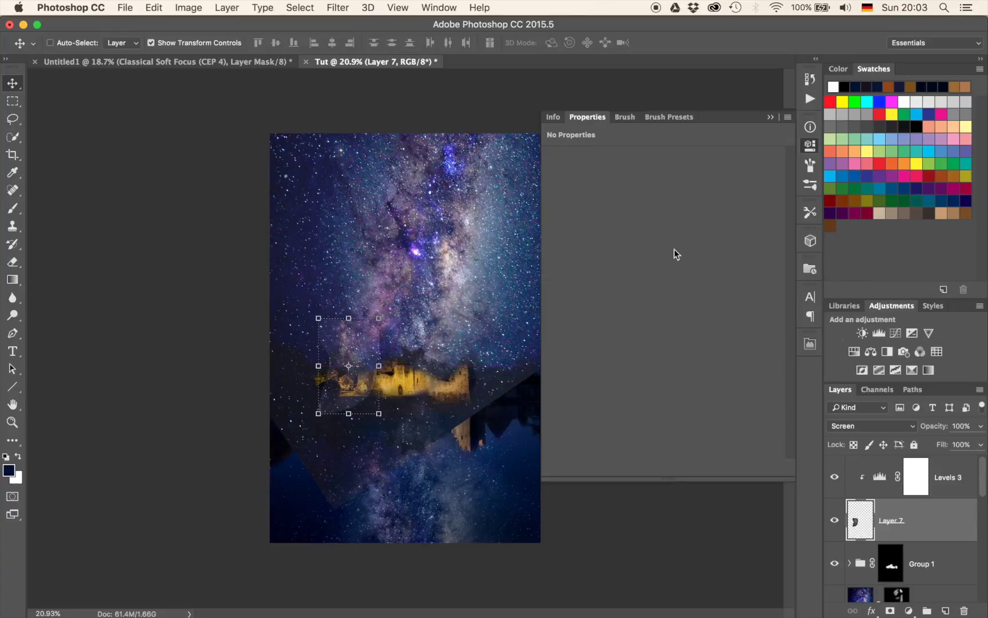
Step: Set the clipped Levels adjustment's black input to 55 and its midtones to 0.92 to hide the patch's edges
{"action": "left_click", "coordinate": [877, 482]}
{"action": "scroll", "coordinate": [452, 366], "scroll_direction": "up", "scroll_amount": 5}
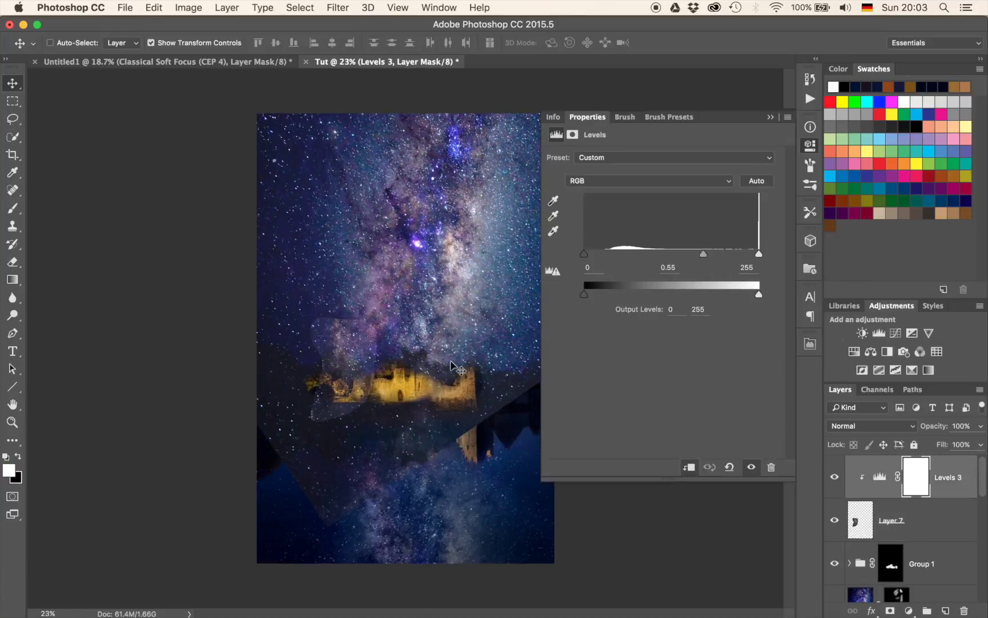
{"action": "mouse_move", "coordinate": [707, 254]}
{"action": "left_mouse_down"}
{"action": "mouse_move", "coordinate": [721, 255]}
{"action": "mouse_move", "coordinate": [690, 255]}
{"action": "mouse_move", "coordinate": [708, 260]}
{"action": "left_mouse_up"}
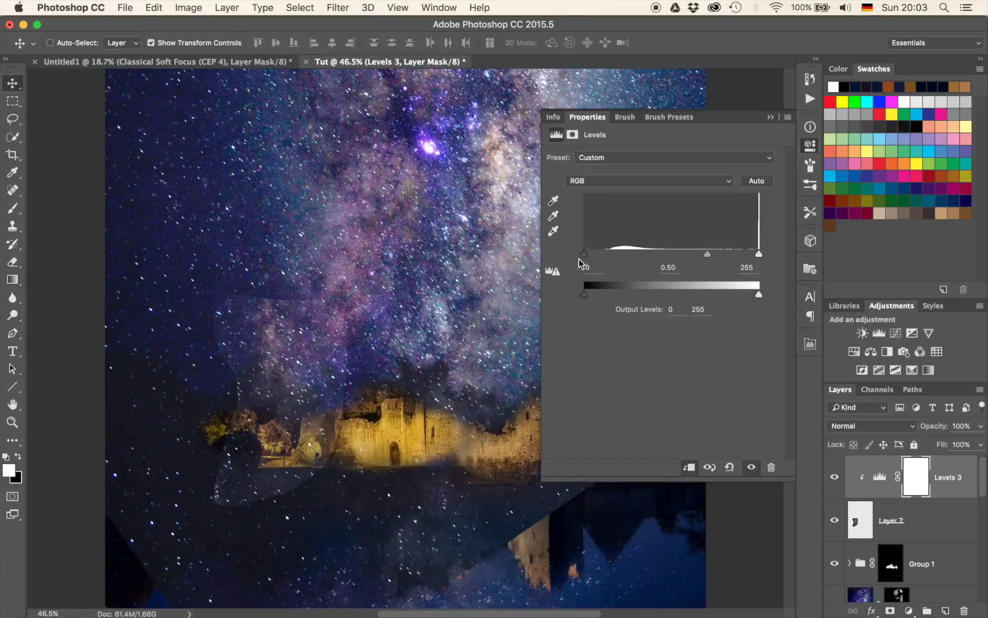
{"action": "left_click_drag", "start_coordinate": [610, 258], "coordinate": [624, 260]}
{"action": "left_click_drag", "start_coordinate": [719, 254], "coordinate": [696, 254]}
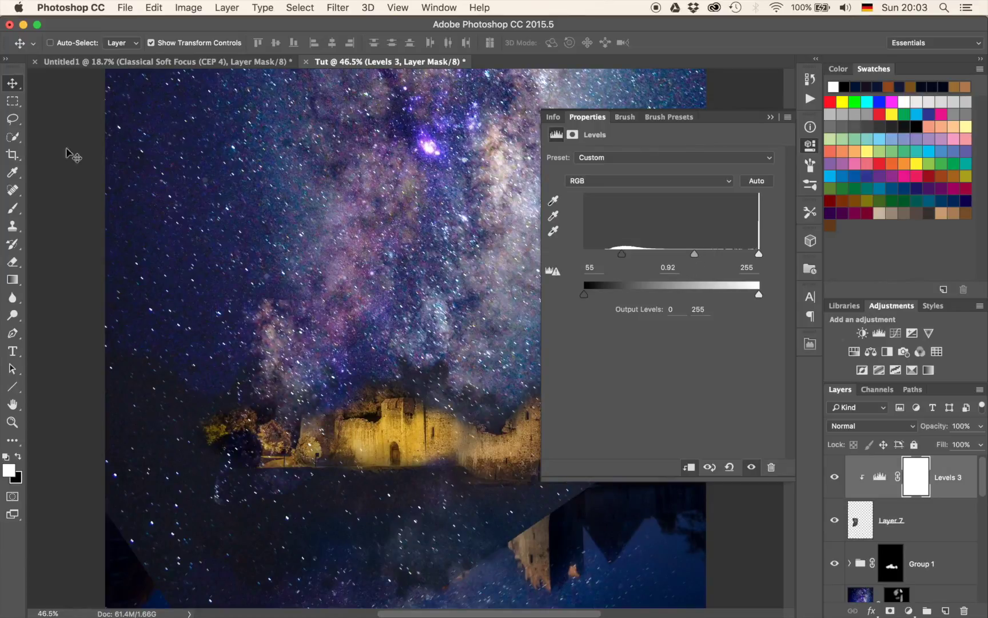
Step: Add a layer mask to the Milky Way patch and paint black over the castle, the trees and the patch's upper edge
{"action": "left_click", "coordinate": [853, 511]}
{"action": "left_click", "coordinate": [890, 611]}
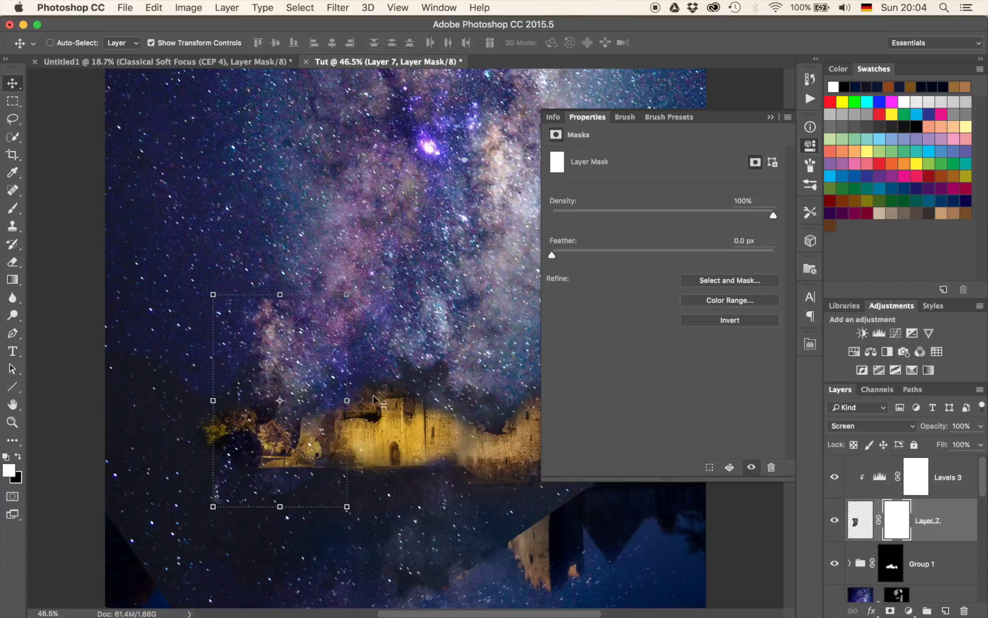
{"action": "key", "text": "b"}
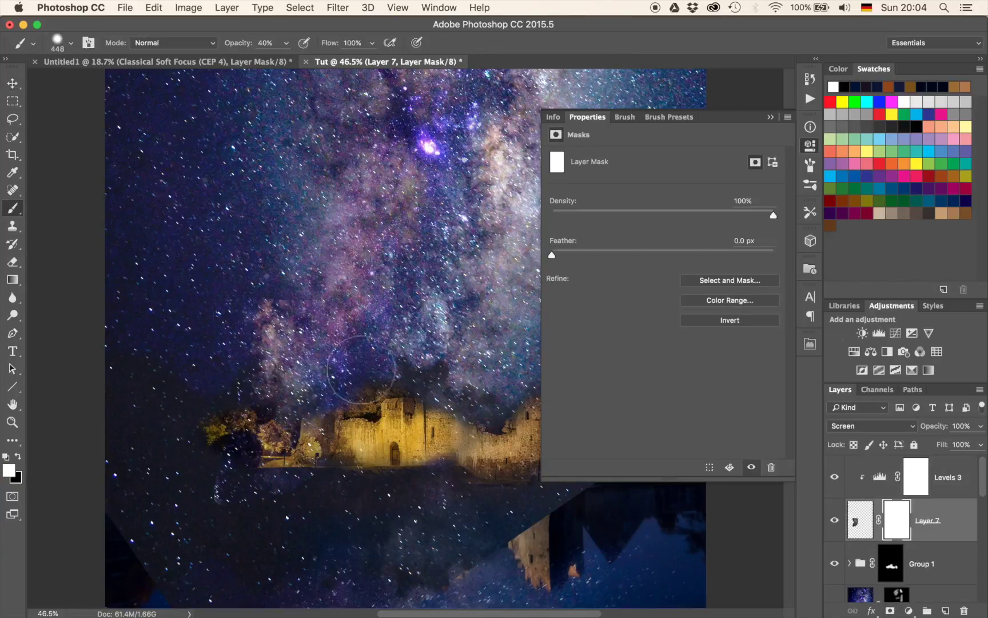
{"action": "key", "text": "x"}
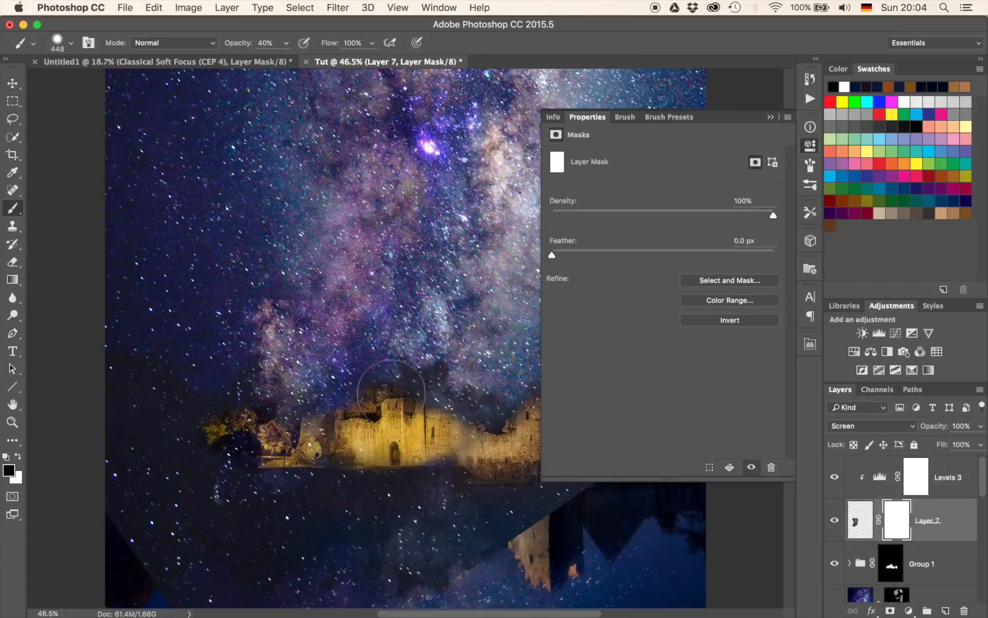
{"action": "left_click_drag", "start_coordinate": [324, 416], "coordinate": [283, 448]}
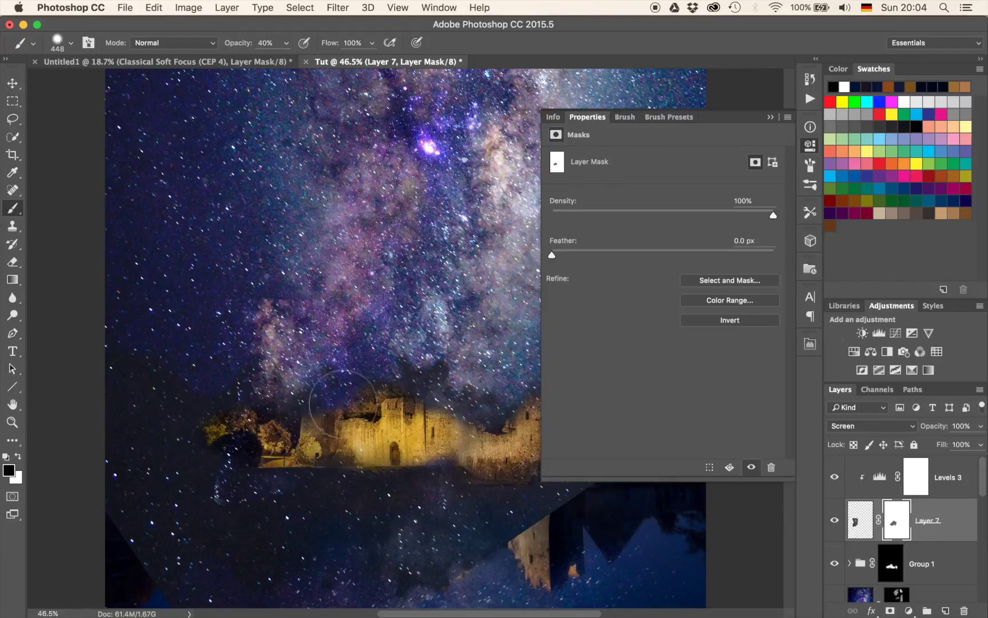
{"action": "left_click_drag", "start_coordinate": [224, 318], "coordinate": [277, 275]}
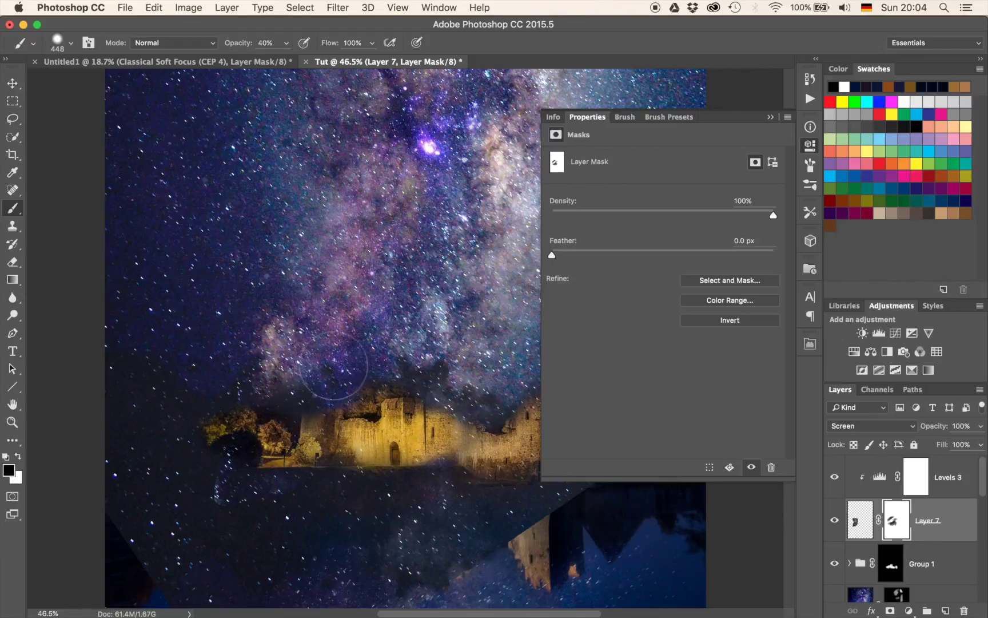
Step: Move the masked patch up into the sky beside the Milky Way band and fade its remaining edge on the mask
{"action": "key", "text": "v"}
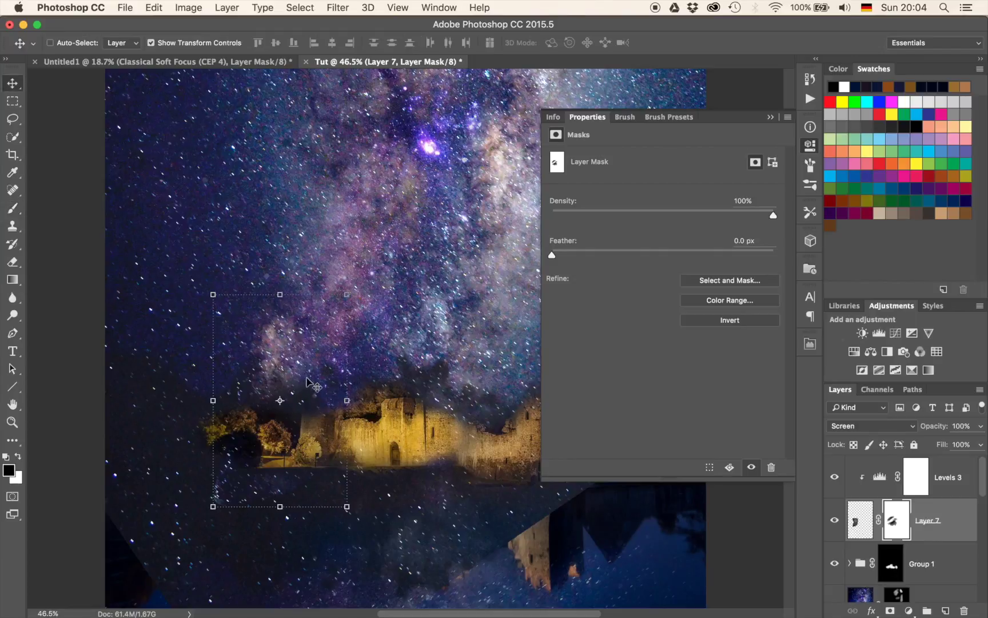
{"action": "left_click_drag", "start_coordinate": [300, 382], "coordinate": [282, 214]}
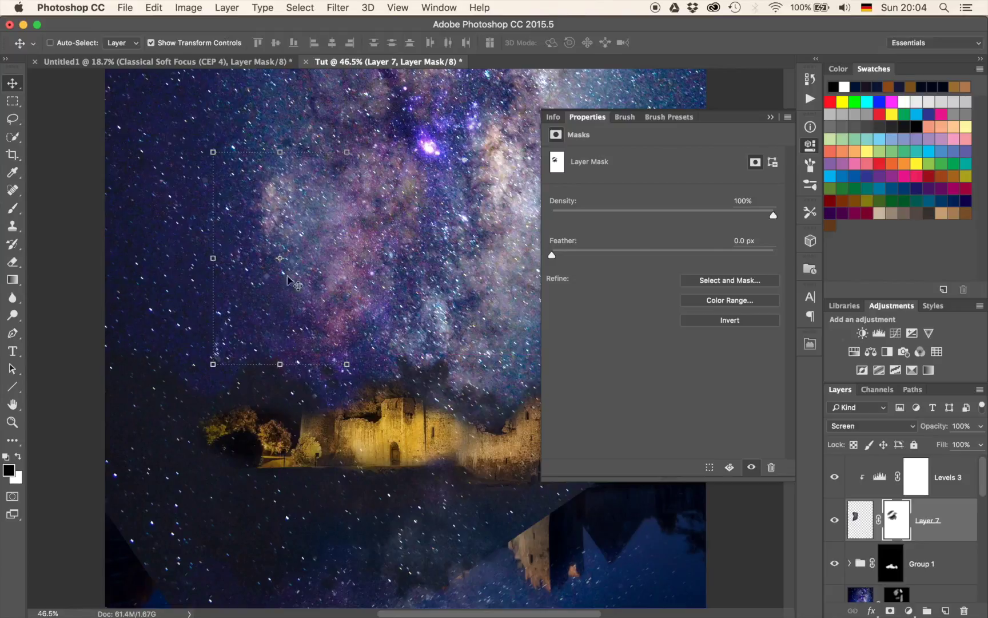
{"action": "key", "text": "b"}
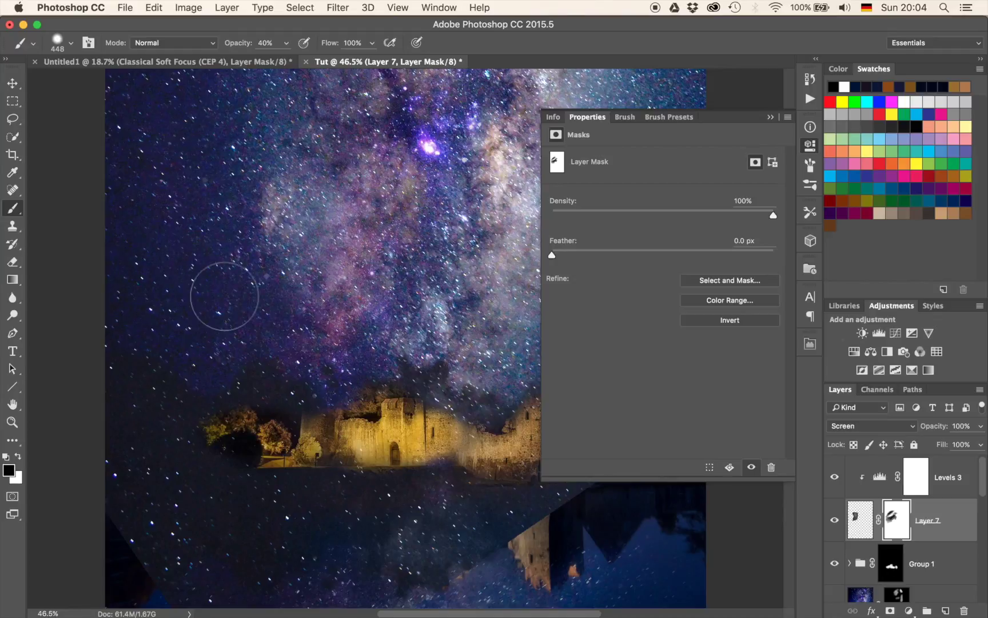
Step: Hide the original pexels-photo-25316 layer so only the composited castle and sky layers show
{"action": "scroll", "coordinate": [278, 243], "scroll_direction": "down", "scroll_amount": 5}
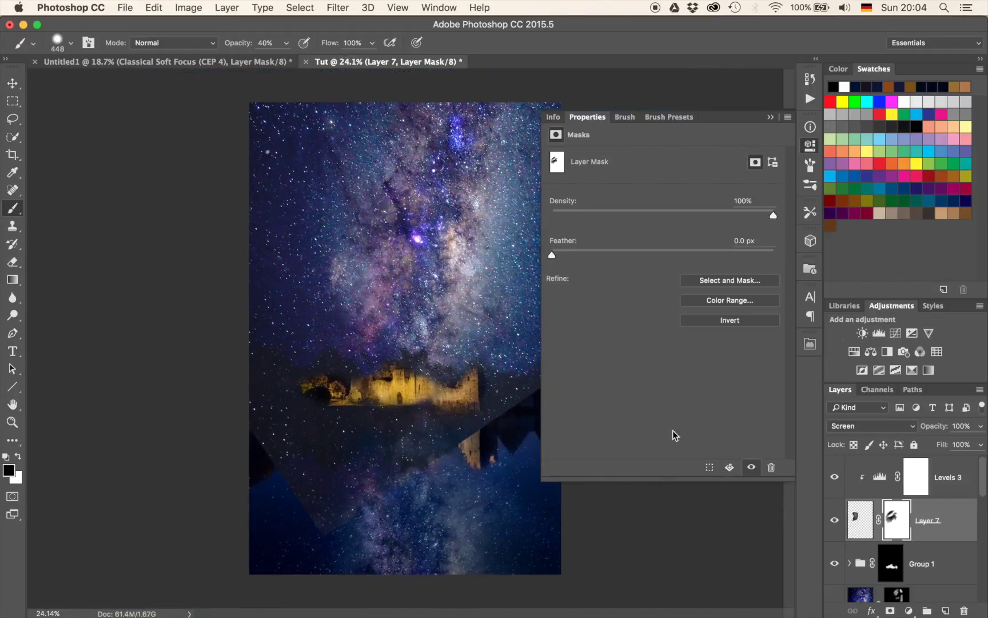
{"action": "left_click", "coordinate": [771, 117]}
{"action": "scroll", "coordinate": [526, 220], "scroll_direction": "down", "scroll_amount": 3}
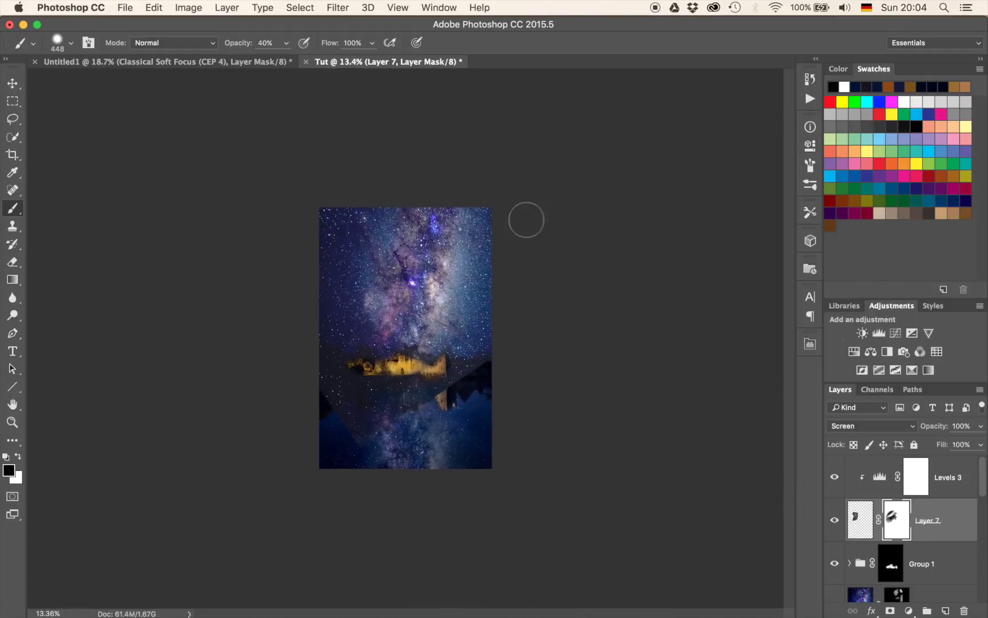
{"action": "scroll", "coordinate": [526, 220], "scroll_direction": "up", "scroll_amount": 3}
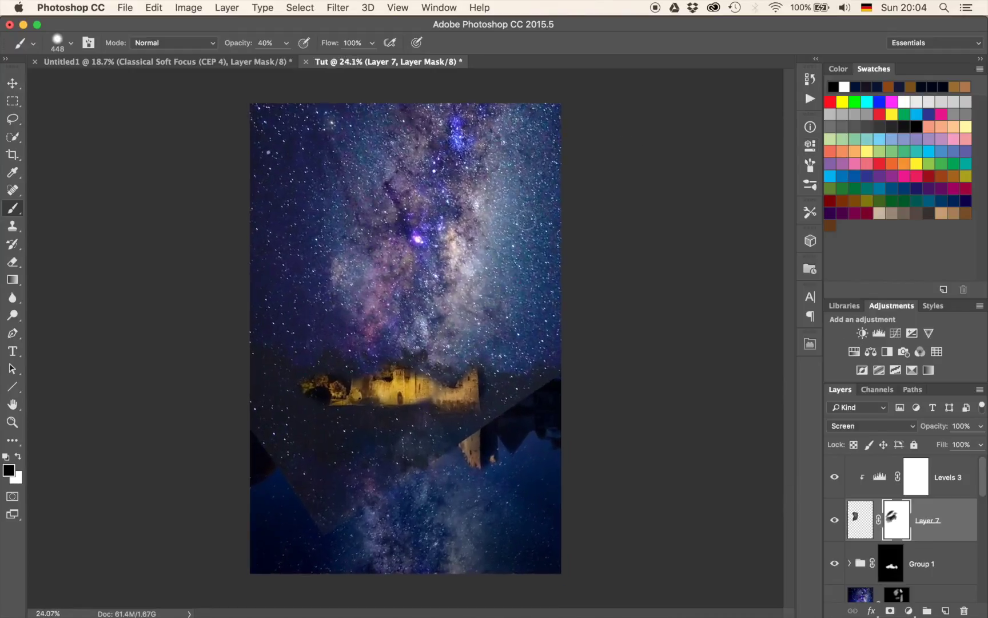
{"action": "scroll", "coordinate": [940, 547], "scroll_direction": "down", "scroll_amount": 10}
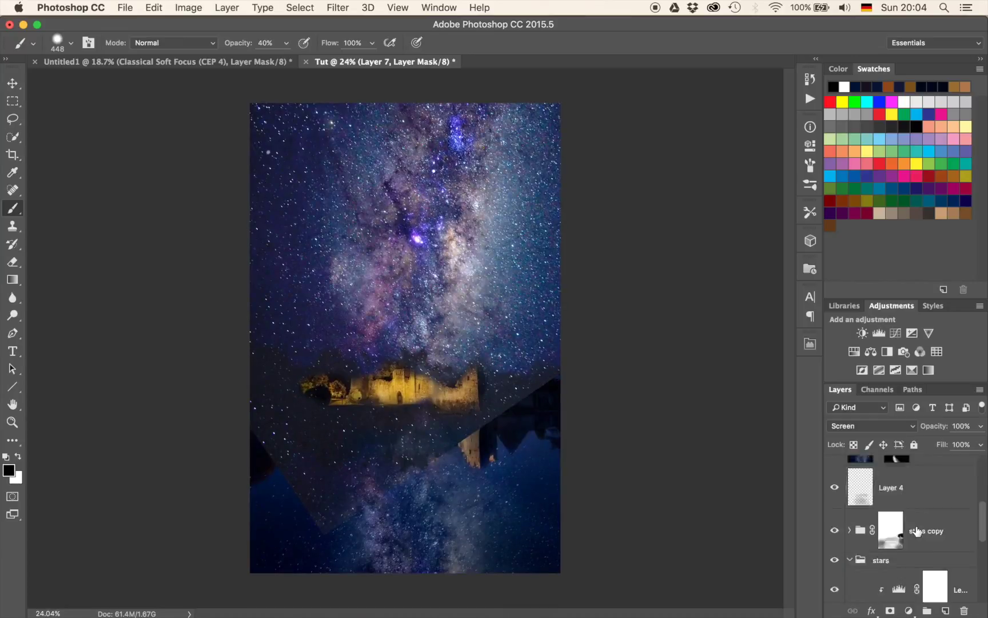
{"action": "left_click", "coordinate": [835, 549]}
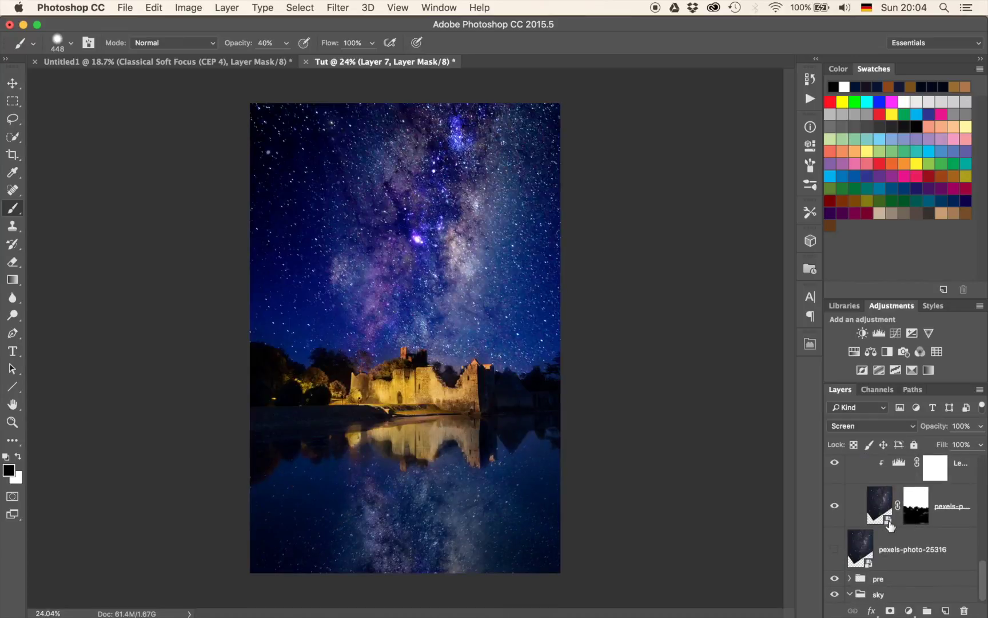
Step: Stamp all visible layers into a new merged layer above the Levels 3 adjustment at the top of the stack
{"action": "scroll", "coordinate": [890, 525], "scroll_direction": "up", "scroll_amount": 8}
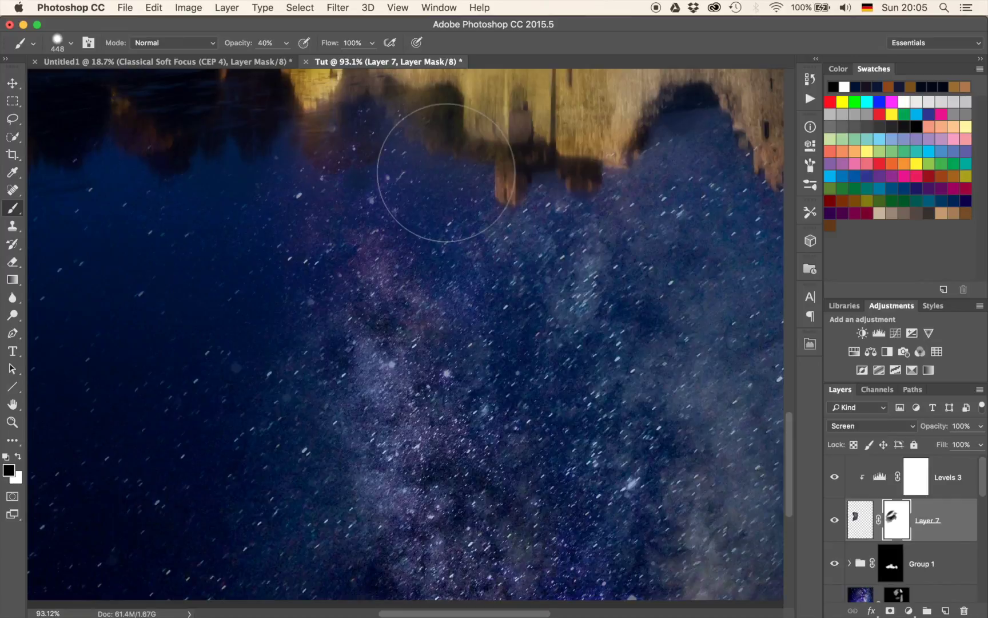
{"action": "scroll", "coordinate": [446, 171], "scroll_direction": "up", "scroll_amount": 5}
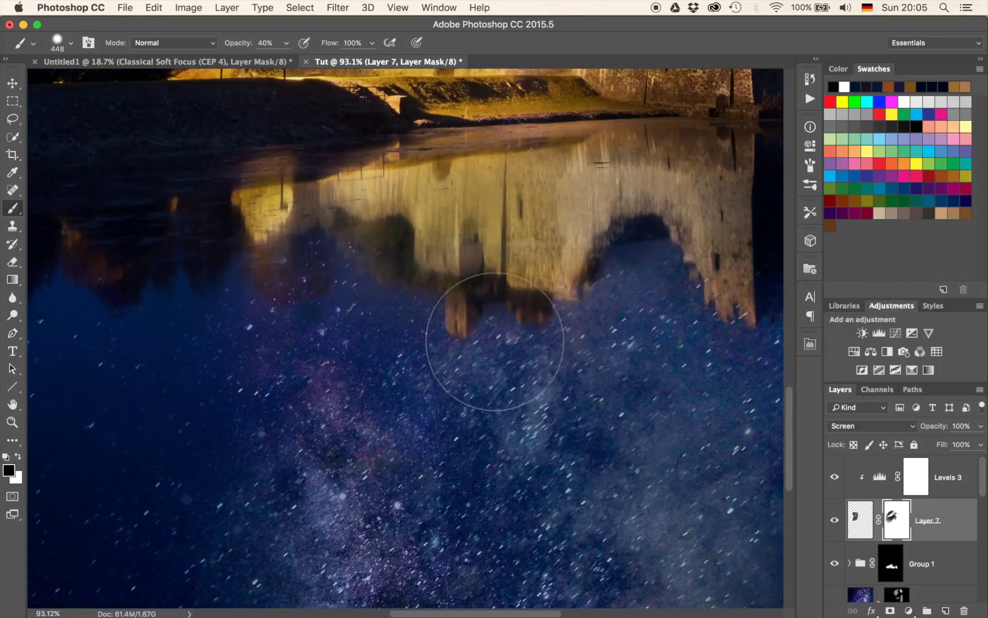
{"action": "scroll", "coordinate": [494, 342], "scroll_direction": "up", "scroll_amount": 5}
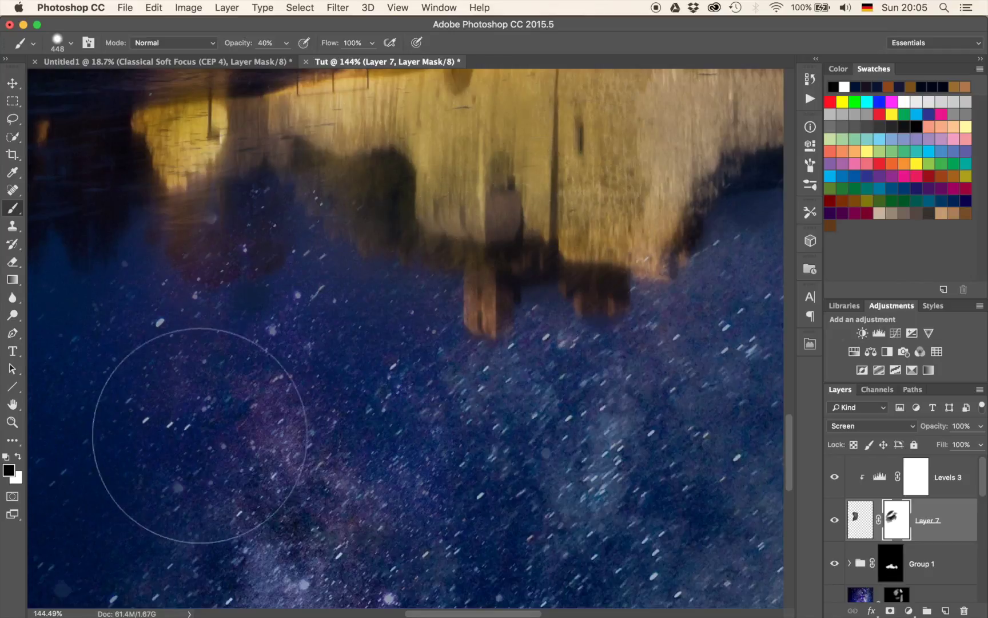
{"action": "scroll", "coordinate": [524, 278], "scroll_direction": "down", "scroll_amount": 4}
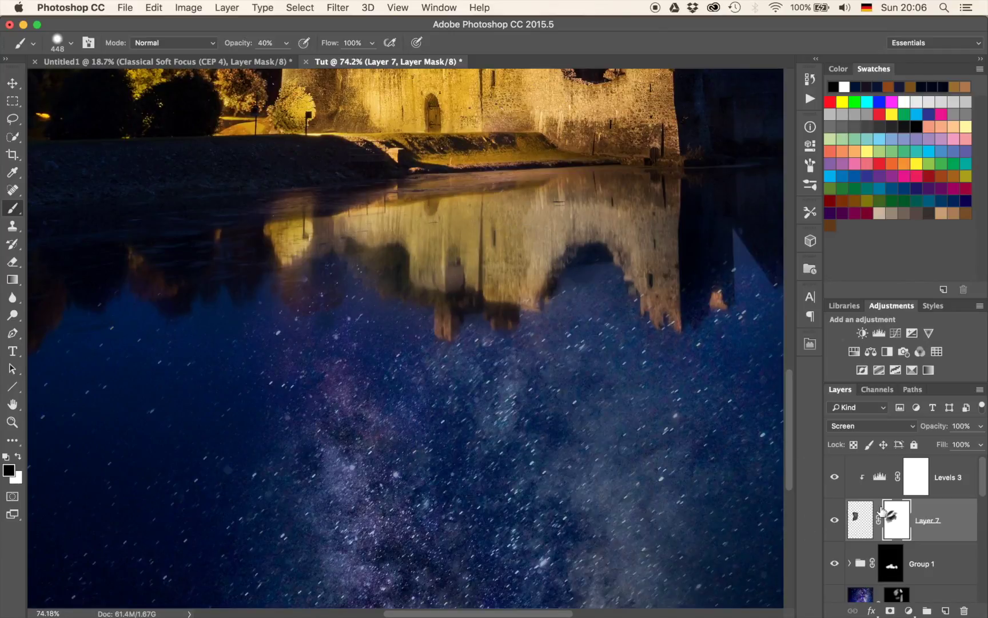
{"action": "left_click", "coordinate": [915, 472]}
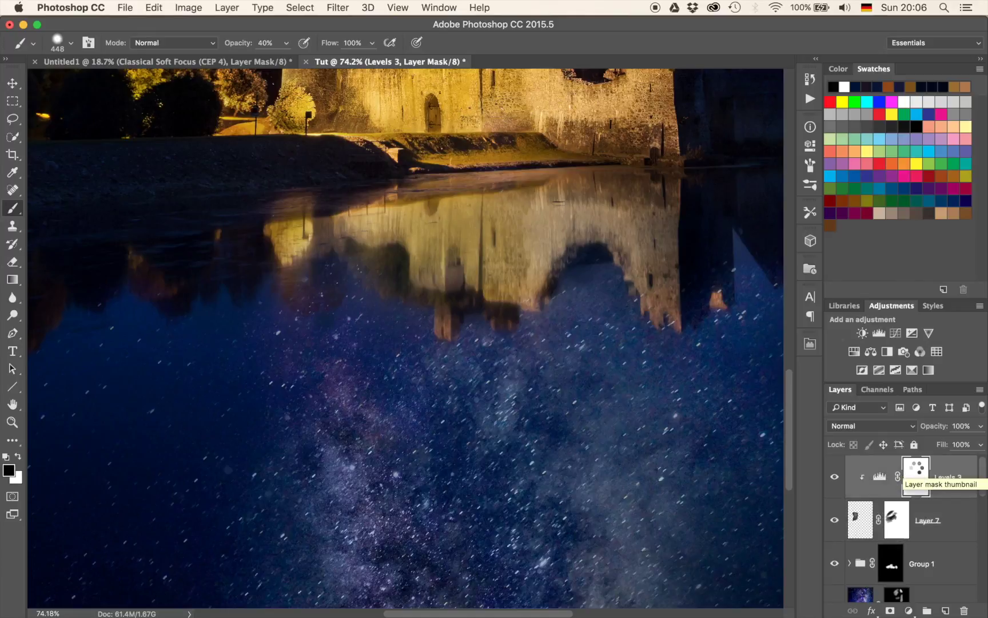
{"action": "key", "text": "super+alt+shift+e"}
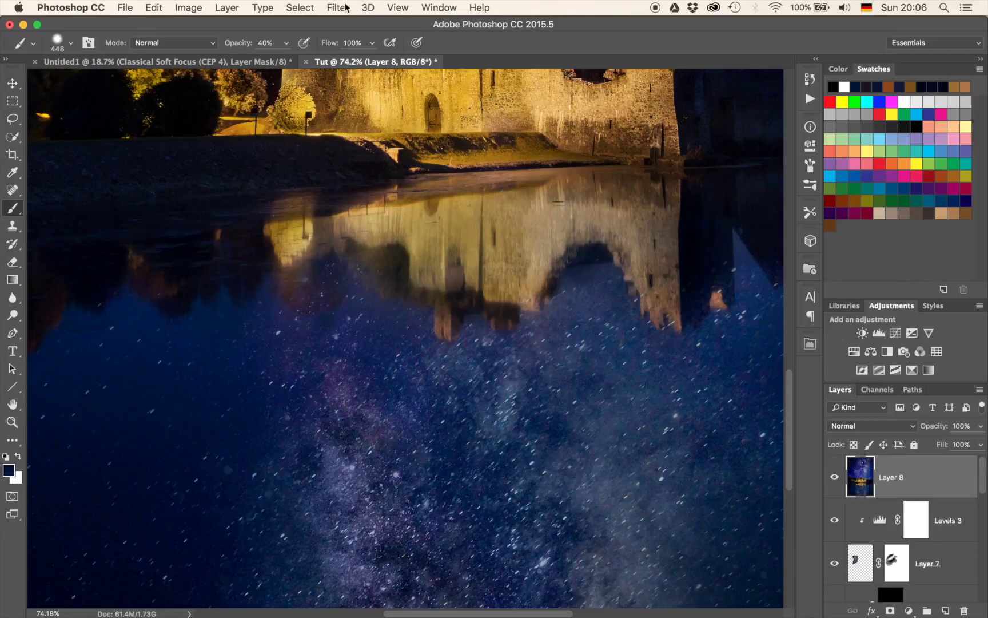
Step: Apply a Motion Blur to the merged layer at a 45° angle with a distance of about 18 pixels
{"action": "left_click", "coordinate": [346, 7]}
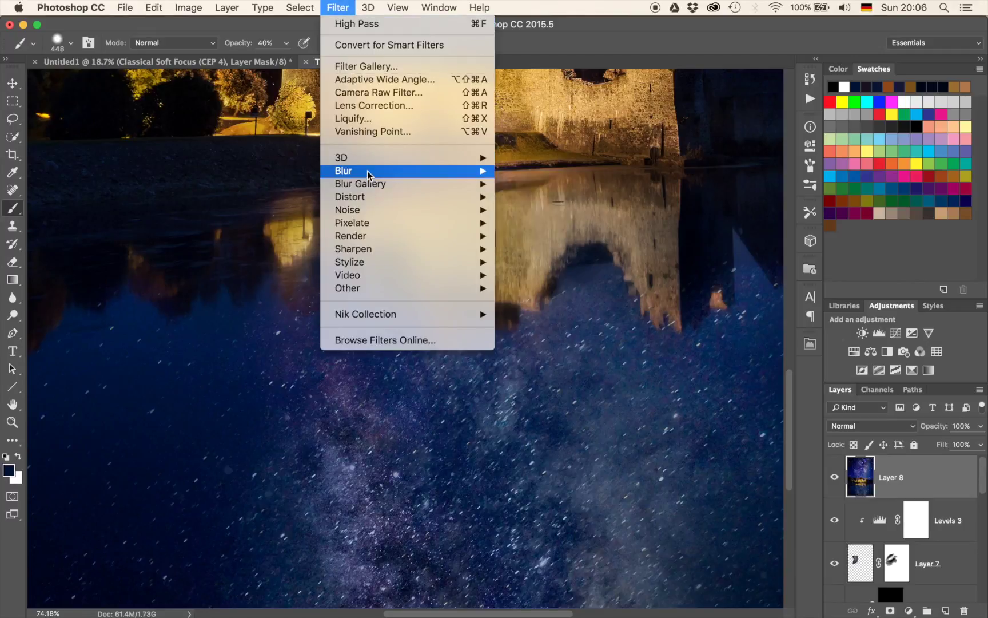
{"action": "mouse_move", "coordinate": [368, 170]}
{"action": "left_click", "coordinate": [536, 248]}
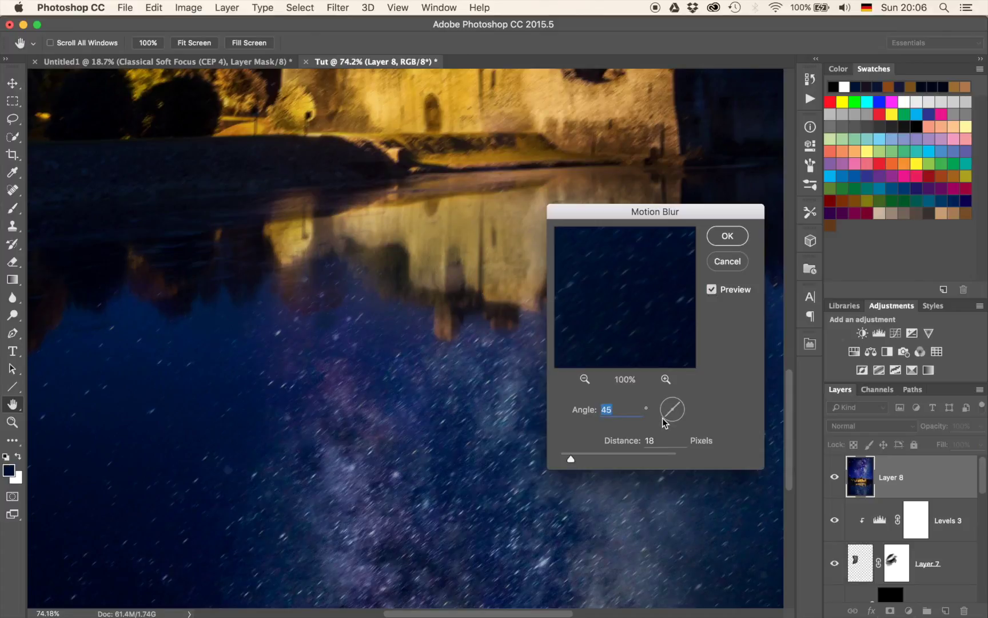
{"action": "left_click_drag", "start_coordinate": [571, 453], "coordinate": [573, 453]}
{"action": "left_click", "coordinate": [722, 234]}
{"action": "key", "text": "b"}
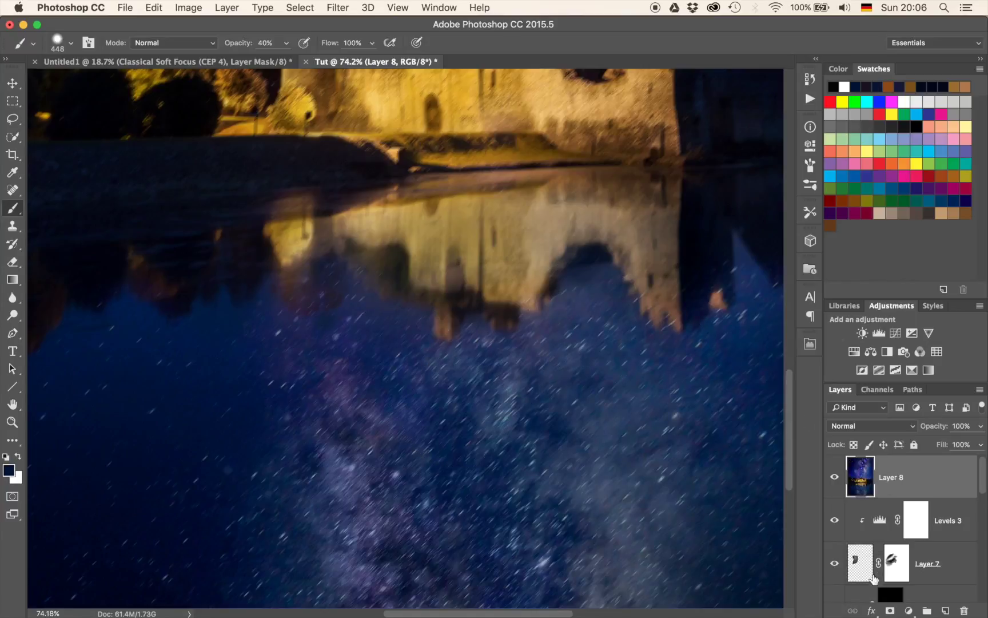
Step: Hide the blurred layer behind a black layer mask and set up a white brush at size 1046
{"action": "left_click", "coordinate": [890, 611]}
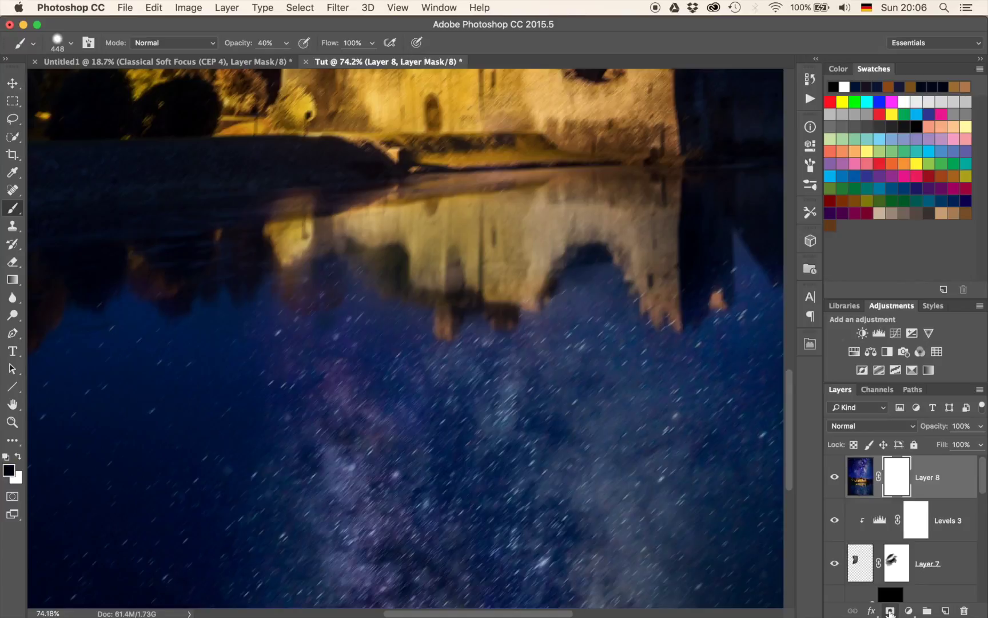
{"action": "key", "text": "super+i"}
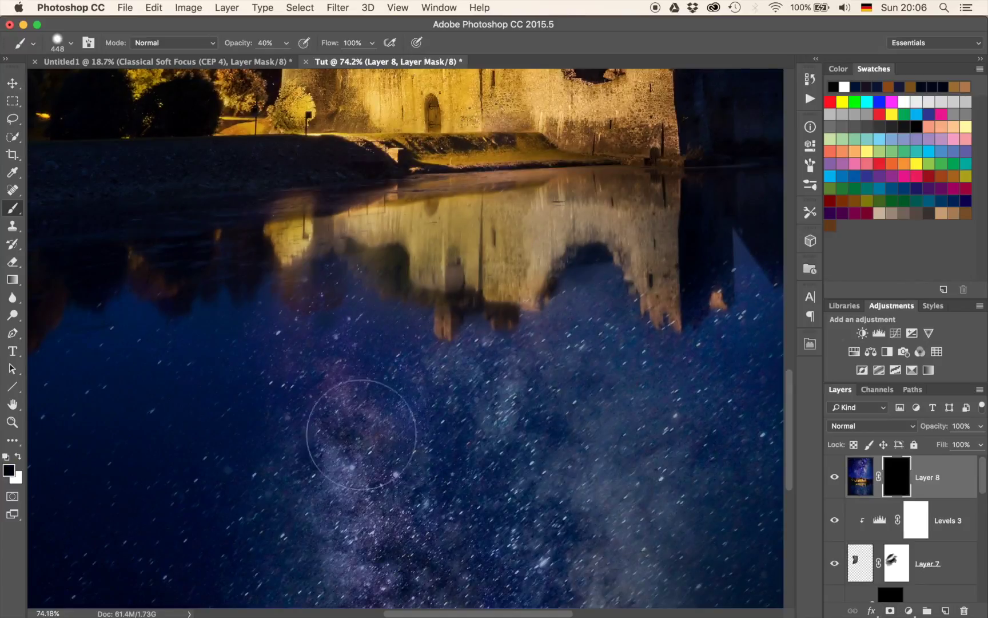
{"action": "left_click_drag", "start_coordinate": [362, 435], "coordinate": [464, 439]}
{"action": "left_click_drag", "start_coordinate": [410, 487], "coordinate": [499, 303]}
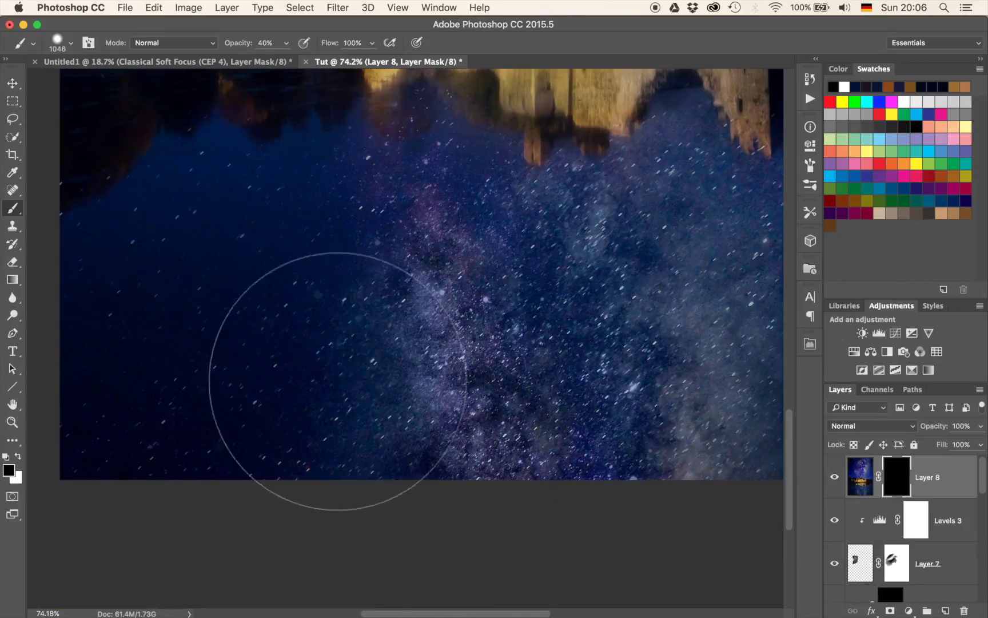
{"action": "key", "text": "x"}
Step: Paint white on the mask across the starry water below the castle's reflection to reveal the motion blur there
{"action": "left_click_drag", "start_coordinate": [290, 375], "coordinate": [404, 378]}
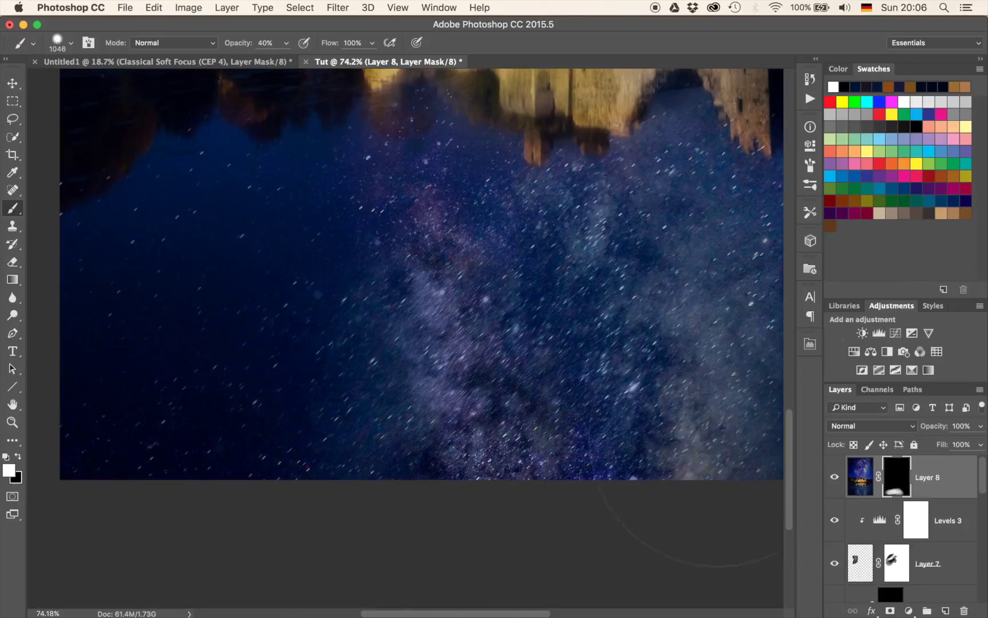
{"action": "left_click_drag", "start_coordinate": [250, 383], "coordinate": [552, 442]}
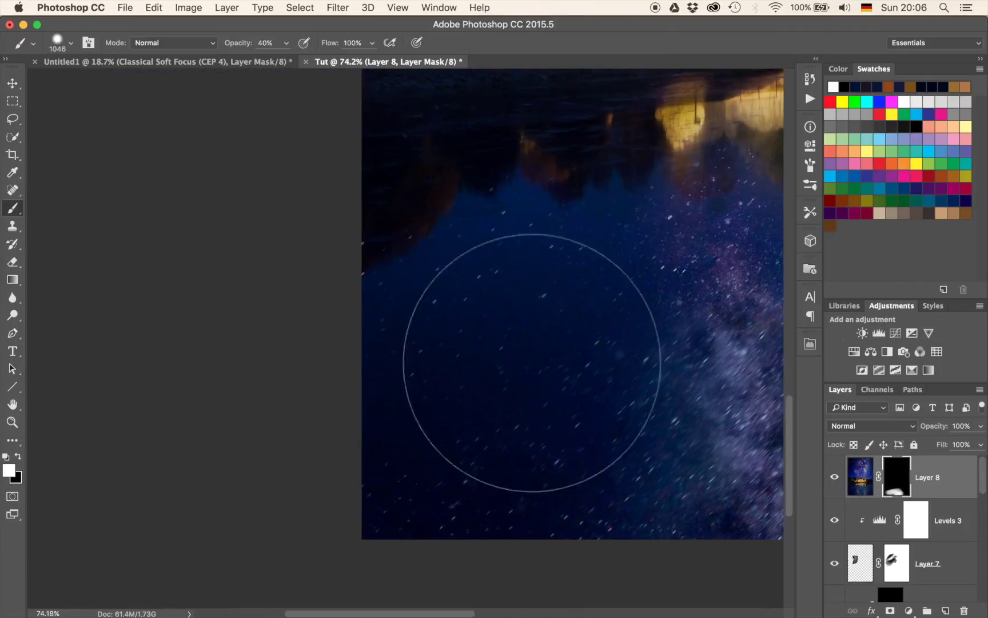
{"action": "left_click_drag", "start_coordinate": [622, 258], "coordinate": [276, 350]}
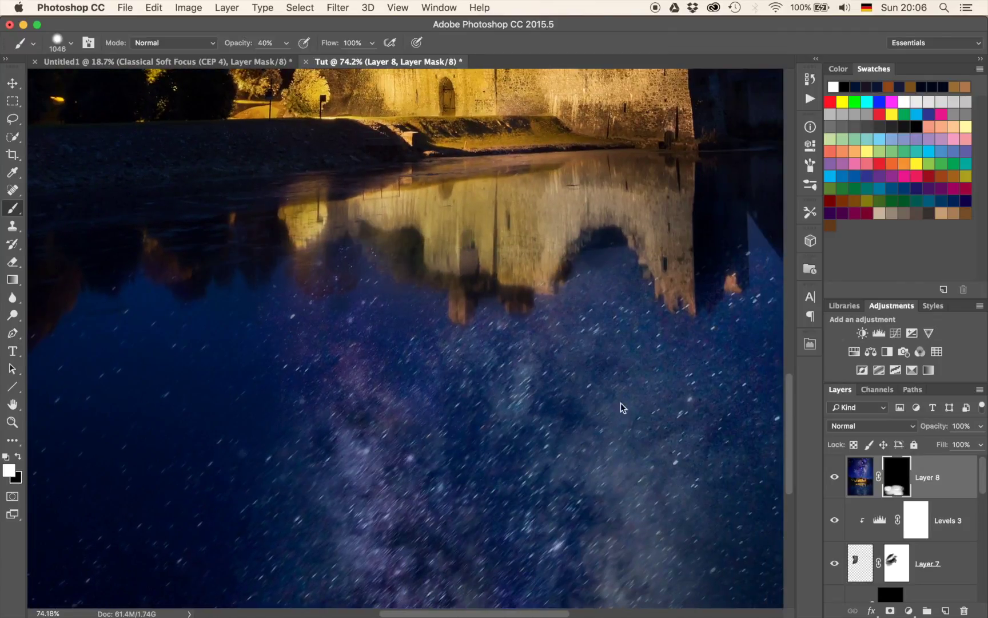
{"action": "left_click_drag", "start_coordinate": [653, 425], "coordinate": [282, 410]}
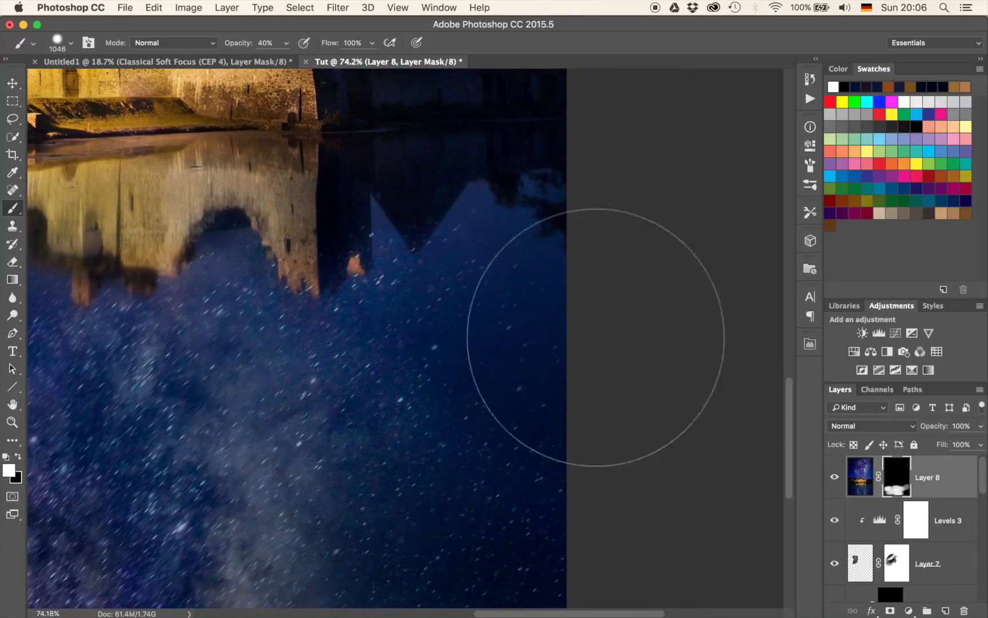
{"action": "left_click_drag", "start_coordinate": [322, 512], "coordinate": [440, 285]}
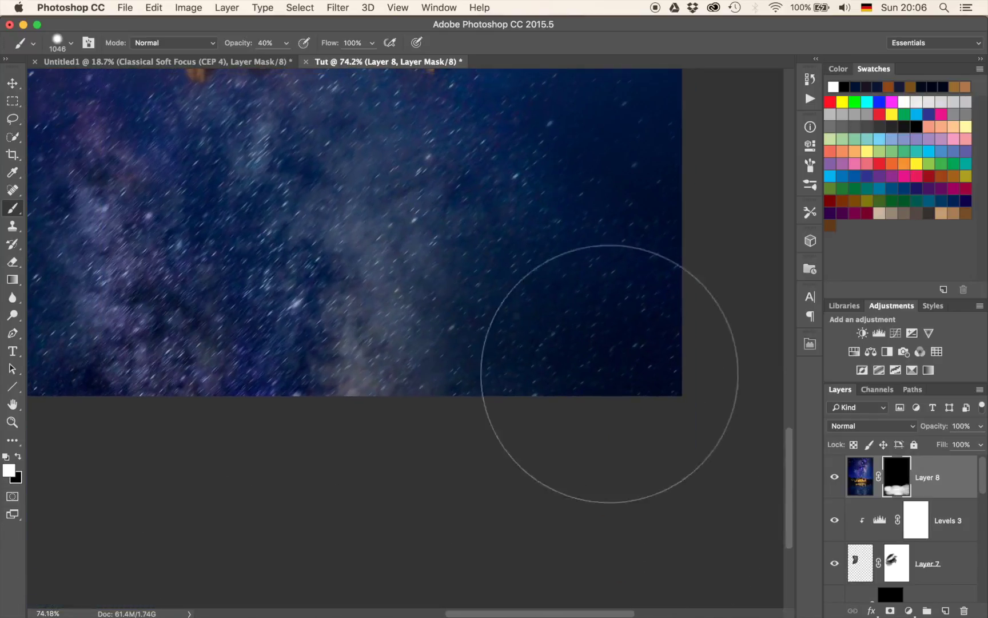
{"action": "left_click_drag", "start_coordinate": [329, 342], "coordinate": [386, 450]}
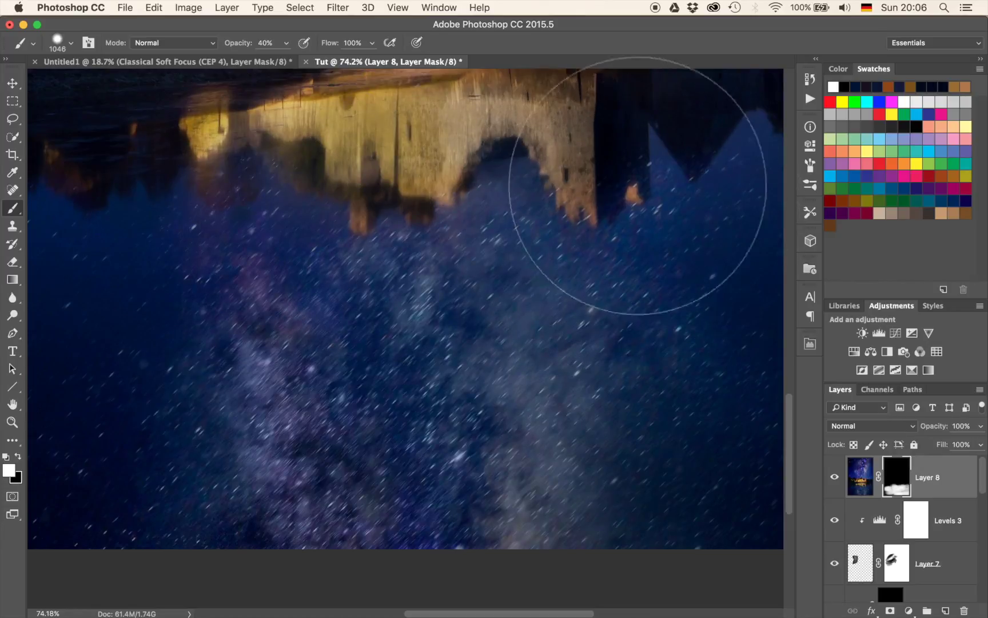
{"action": "scroll", "coordinate": [600, 227], "scroll_direction": "up", "scroll_amount": 7}
{"action": "left_click_drag", "start_coordinate": [563, 253], "coordinate": [437, 406]}
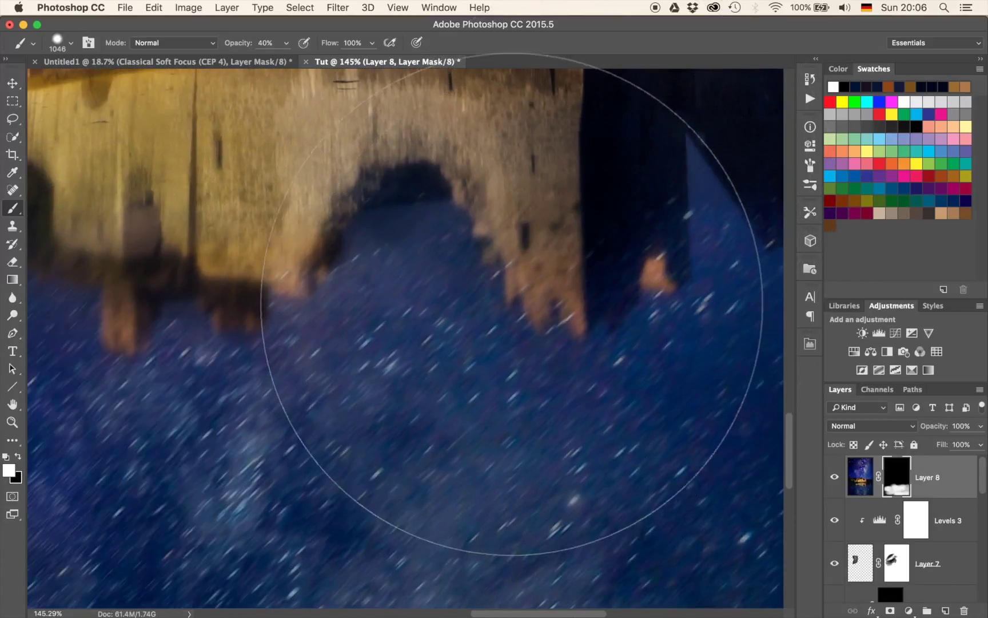
{"action": "scroll", "coordinate": [512, 303], "scroll_direction": "down", "scroll_amount": 8}
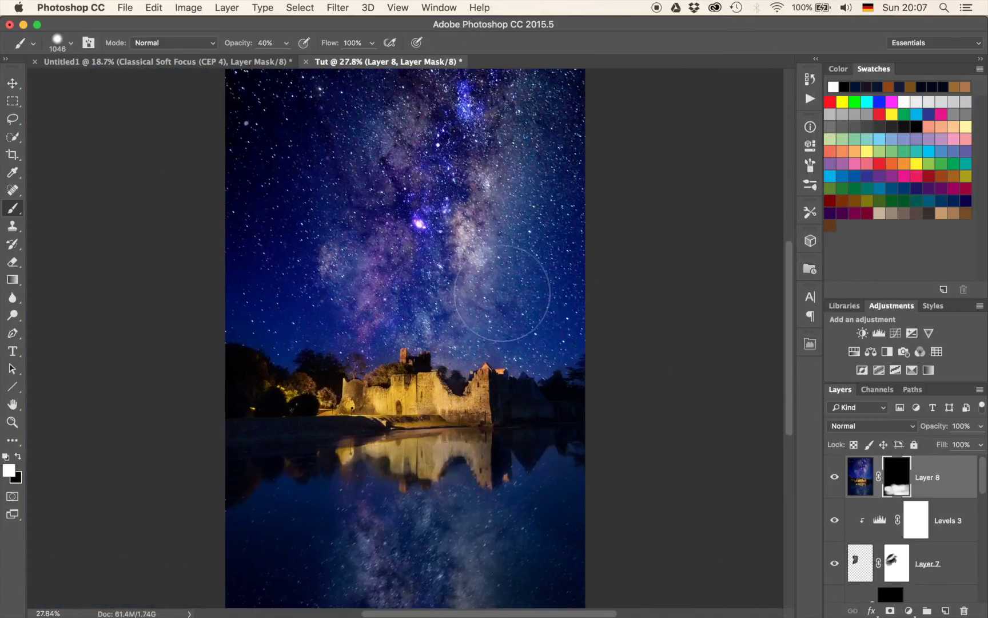
{"action": "scroll", "coordinate": [502, 293], "scroll_direction": "down", "scroll_amount": 2}
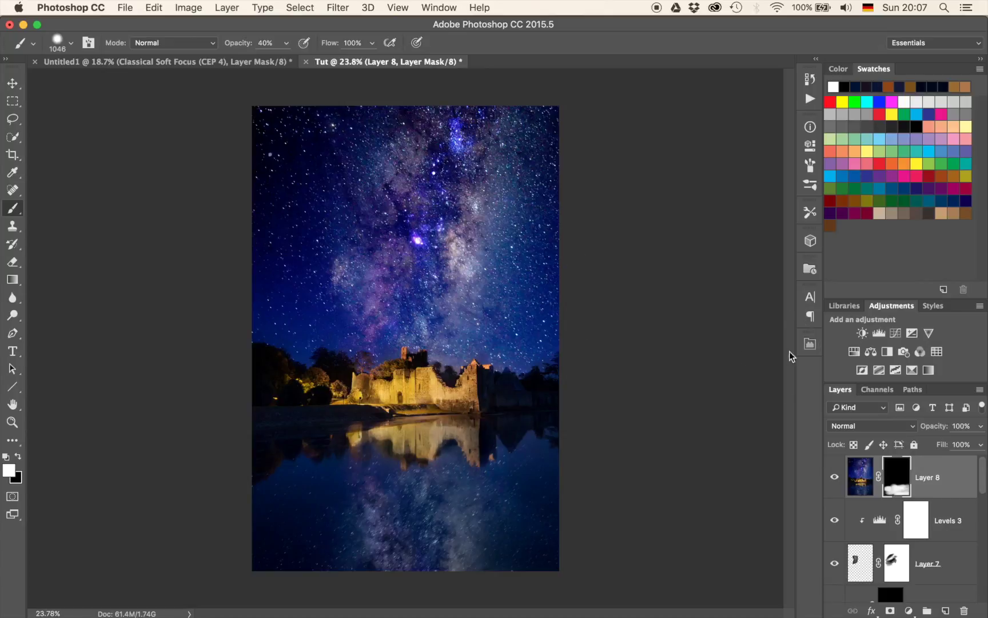
Step: Add a brightening Curves adjustment with a point at input 71, output 174, and invert its mask to black
{"action": "left_click", "coordinate": [896, 334]}
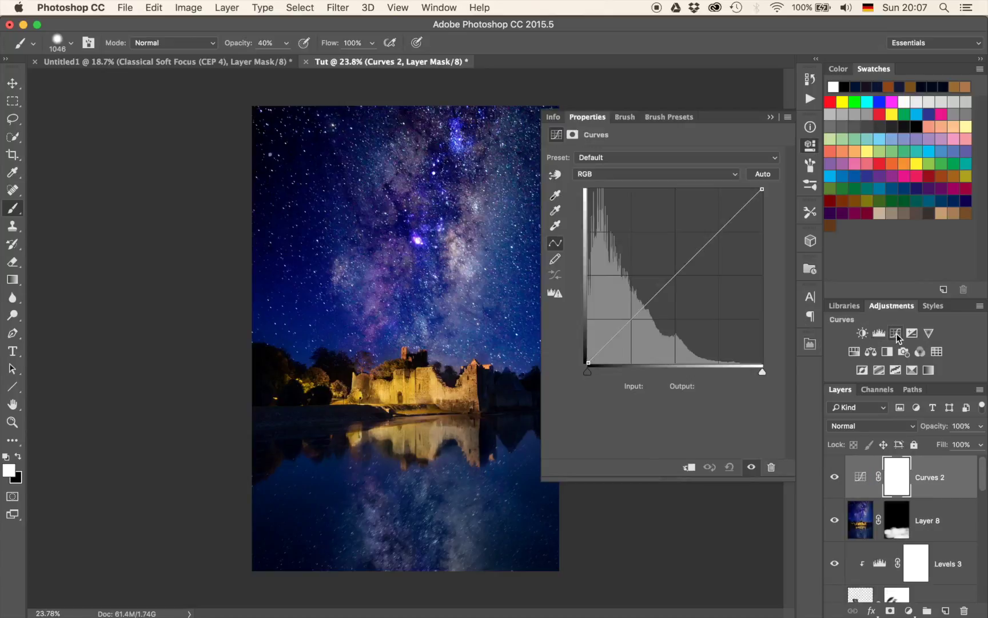
{"action": "left_click_drag", "start_coordinate": [675, 275], "coordinate": [635, 243]}
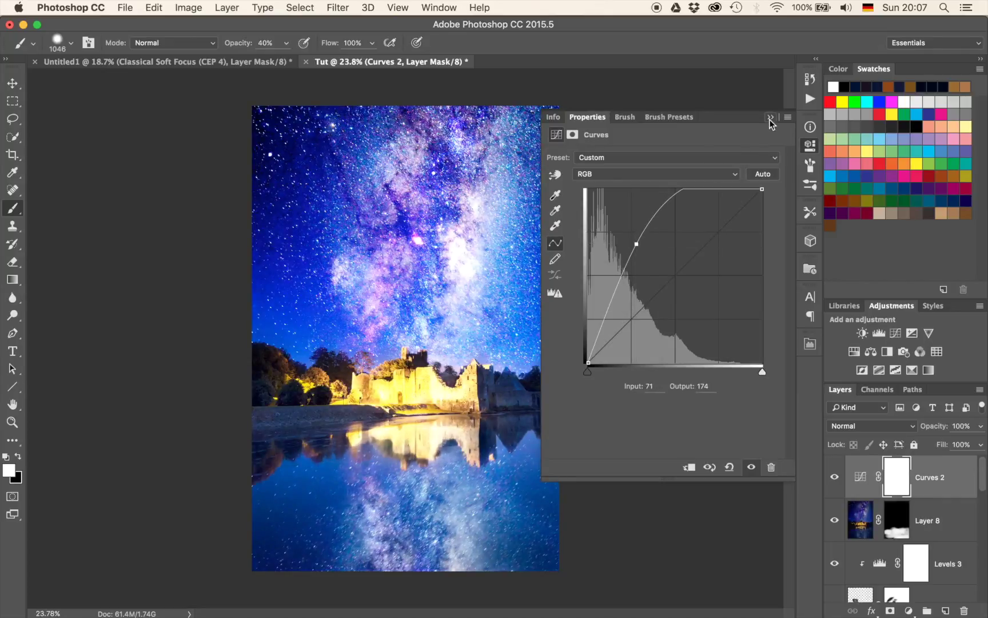
{"action": "left_click", "coordinate": [770, 118]}
{"action": "key", "text": "super+i"}
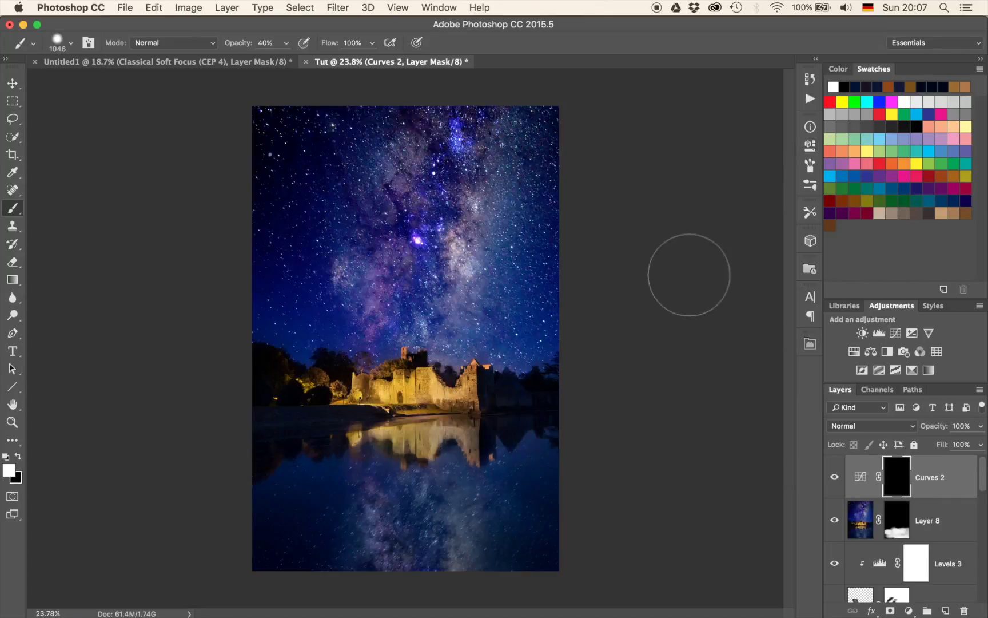
Step: Paint white at brush size 425 on the Curves mask over the dark buildings beside the castle's right end to brighten them
{"action": "scroll", "coordinate": [551, 393], "scroll_direction": "up", "scroll_amount": 5}
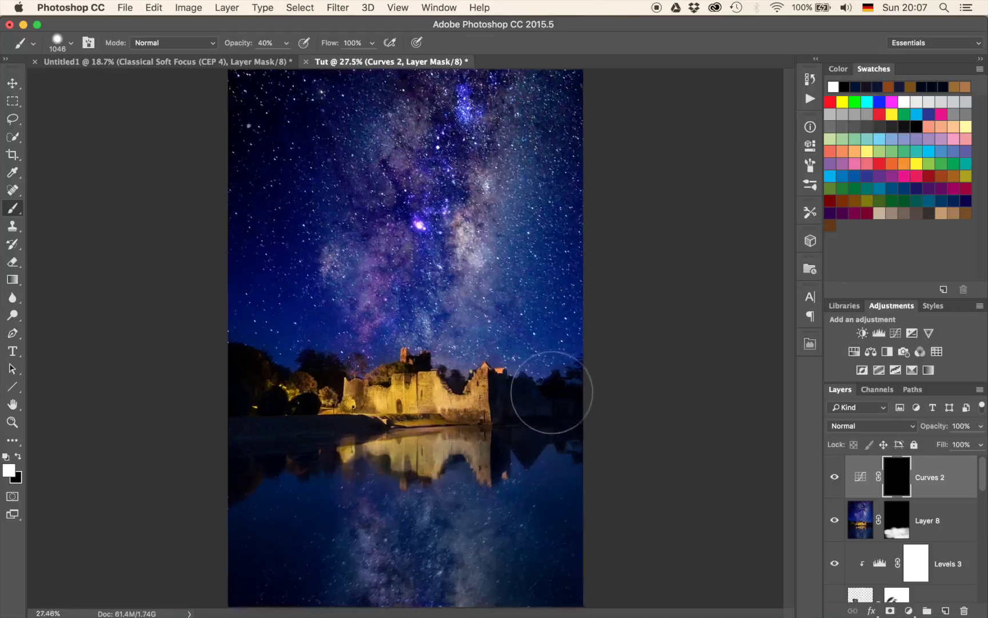
{"action": "scroll", "coordinate": [657, 434], "scroll_direction": "up", "scroll_amount": 2}
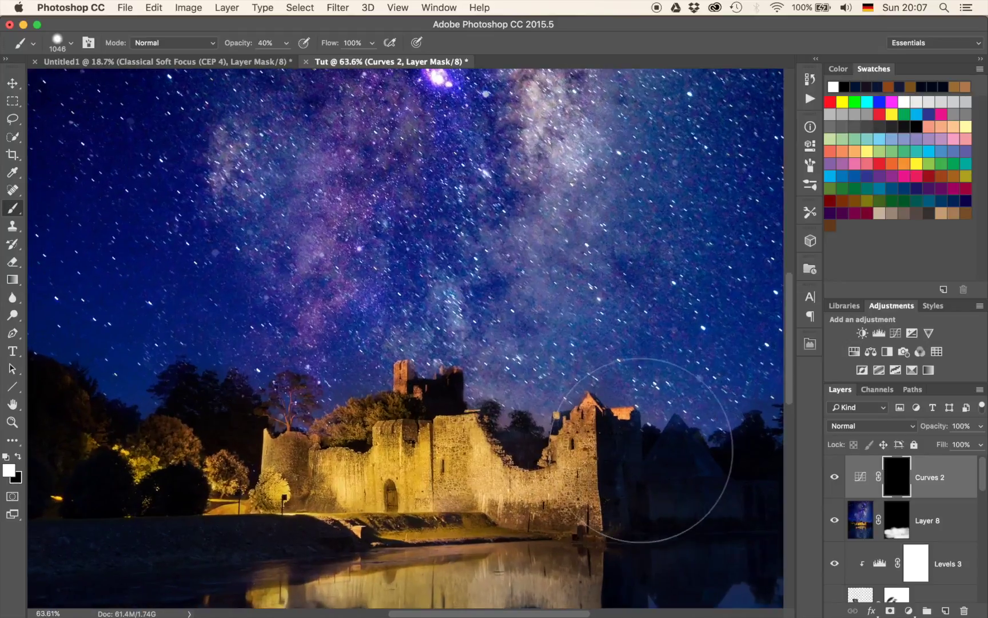
{"action": "left_click_drag", "start_coordinate": [644, 442], "coordinate": [320, 298]}
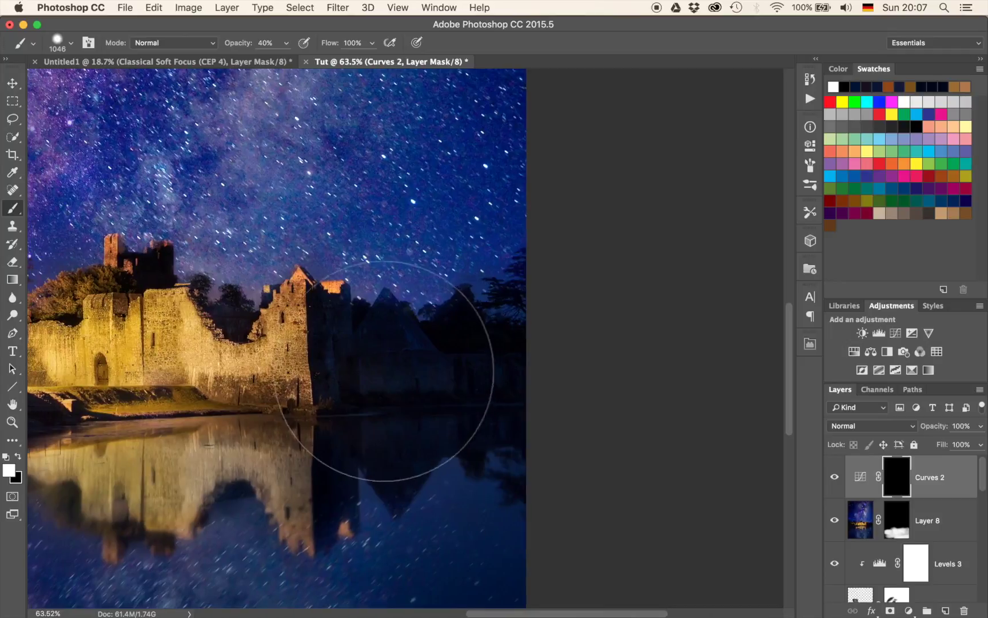
{"action": "left_click_drag", "start_coordinate": [423, 369], "coordinate": [345, 375]}
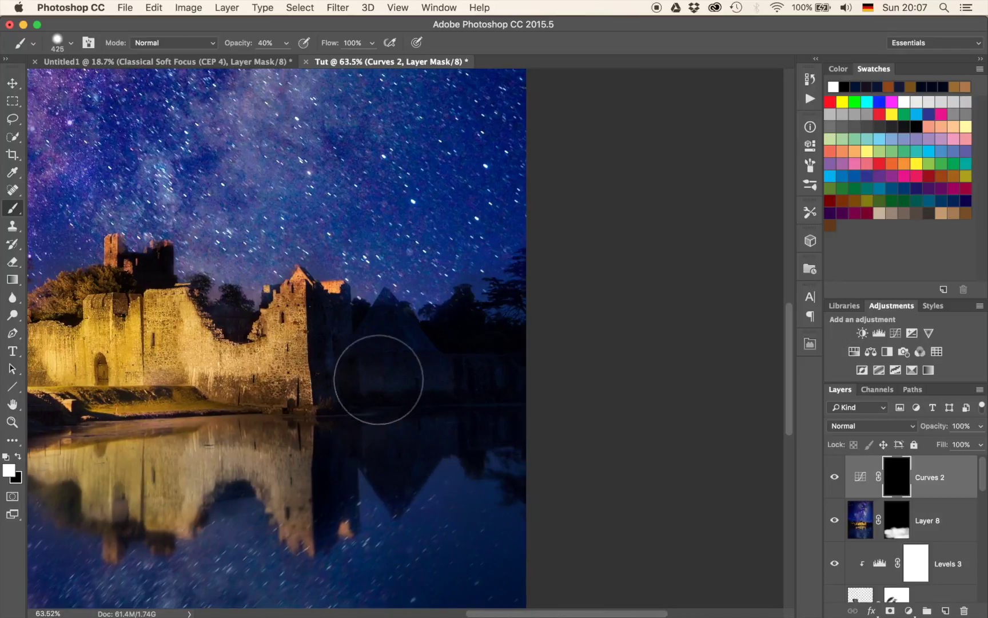
{"action": "mouse_move", "coordinate": [397, 393]}
{"action": "left_mouse_down"}
{"action": "mouse_move", "coordinate": [487, 353]}
{"action": "mouse_move", "coordinate": [353, 369]}
{"action": "mouse_move", "coordinate": [390, 351]}
{"action": "mouse_move", "coordinate": [375, 344]}
{"action": "mouse_move", "coordinate": [410, 335]}
{"action": "mouse_move", "coordinate": [385, 328]}
{"action": "mouse_move", "coordinate": [412, 315]}
{"action": "mouse_move", "coordinate": [495, 348]}
{"action": "mouse_move", "coordinate": [548, 329]}
{"action": "mouse_move", "coordinate": [493, 344]}
{"action": "mouse_move", "coordinate": [524, 384]}
{"action": "mouse_move", "coordinate": [417, 334]}
{"action": "mouse_move", "coordinate": [427, 367]}
{"action": "mouse_move", "coordinate": [364, 366]}
{"action": "mouse_move", "coordinate": [413, 376]}
{"action": "mouse_move", "coordinate": [356, 398]}
{"action": "mouse_move", "coordinate": [531, 380]}
{"action": "left_mouse_up"}
{"action": "left_click_drag", "start_coordinate": [333, 380], "coordinate": [498, 374]}
Step: Lower the brush opacity to 10% and paint white on the Curves mask, up to brush size 663, over the dark trees left of the castle
{"action": "left_click_drag", "start_coordinate": [243, 372], "coordinate": [544, 367]}
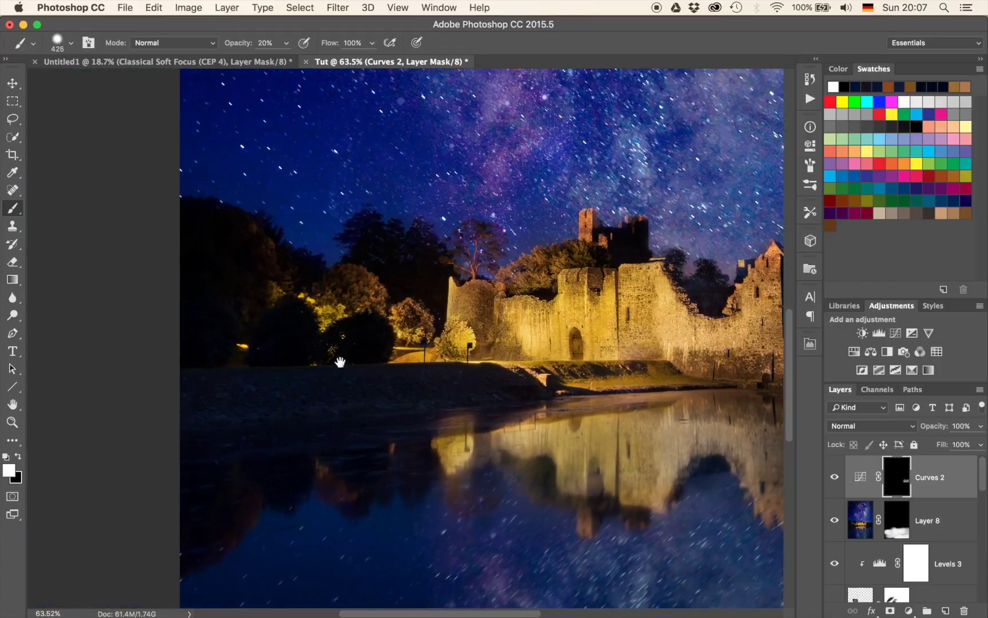
{"action": "left_click_drag", "start_coordinate": [338, 372], "coordinate": [486, 377]}
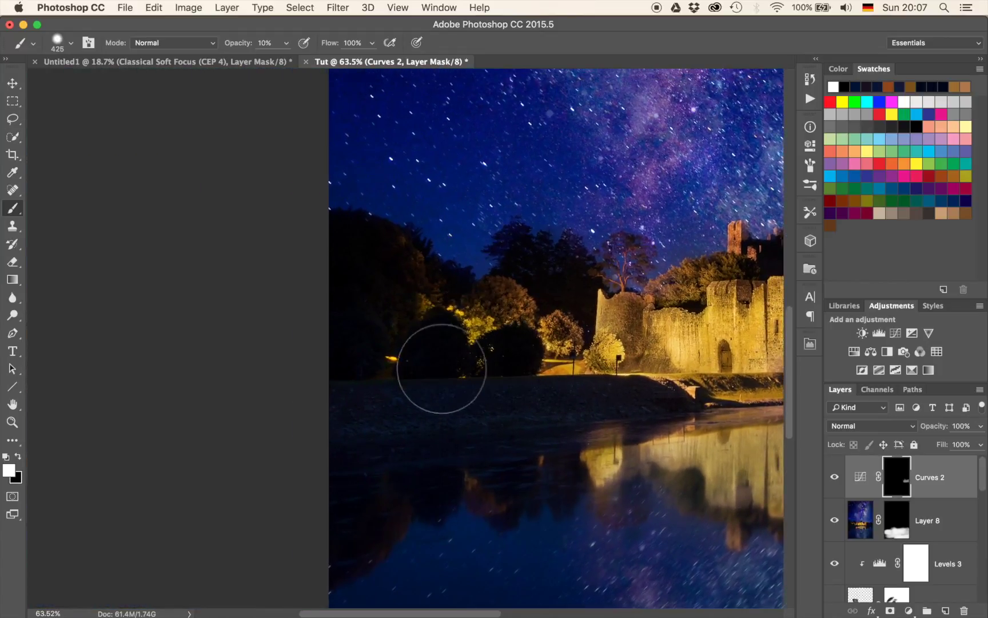
{"action": "left_click_drag", "start_coordinate": [430, 368], "coordinate": [452, 364]}
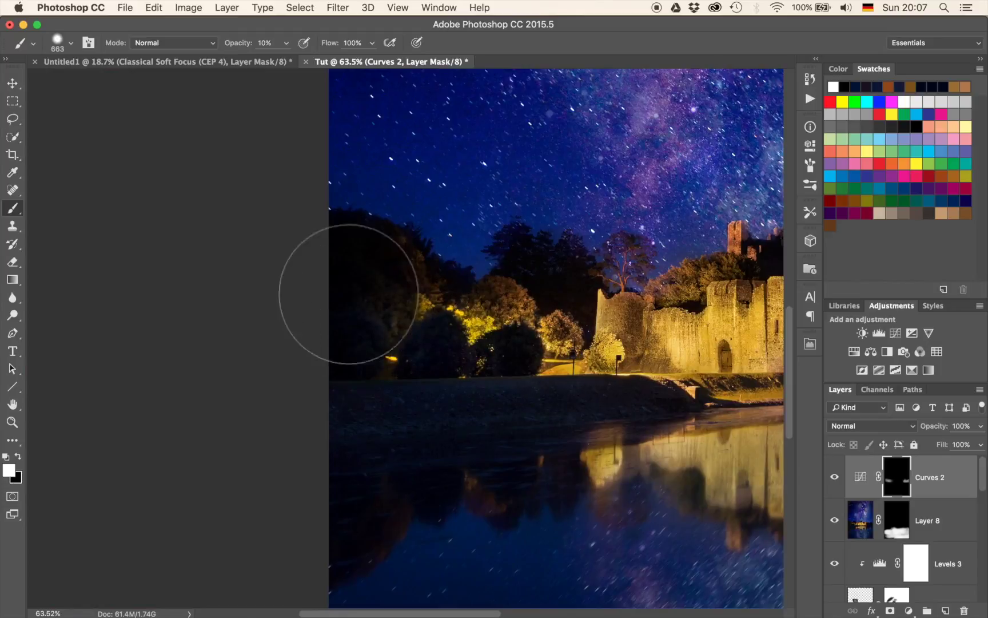
{"action": "mouse_move", "coordinate": [327, 284]}
{"action": "left_mouse_down"}
{"action": "mouse_move", "coordinate": [316, 311]}
{"action": "mouse_move", "coordinate": [393, 337]}
{"action": "mouse_move", "coordinate": [572, 347]}
{"action": "mouse_move", "coordinate": [488, 373]}
{"action": "mouse_move", "coordinate": [378, 370]}
{"action": "mouse_move", "coordinate": [402, 350]}
{"action": "mouse_move", "coordinate": [644, 342]}
{"action": "mouse_move", "coordinate": [551, 376]}
{"action": "left_mouse_up"}
{"action": "key", "text": "super+0"}
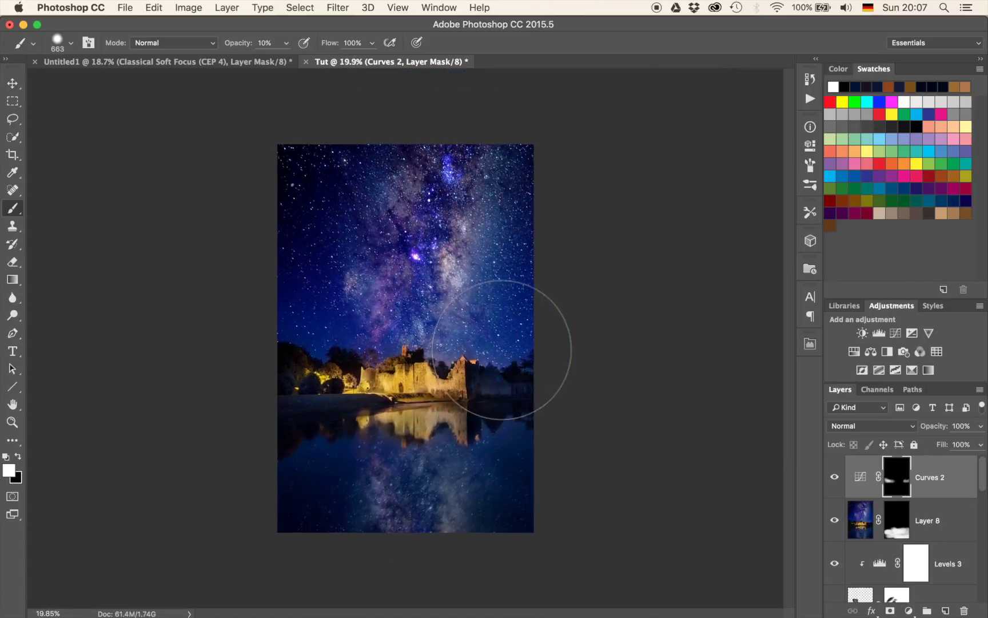
{"action": "key", "text": "super+0"}
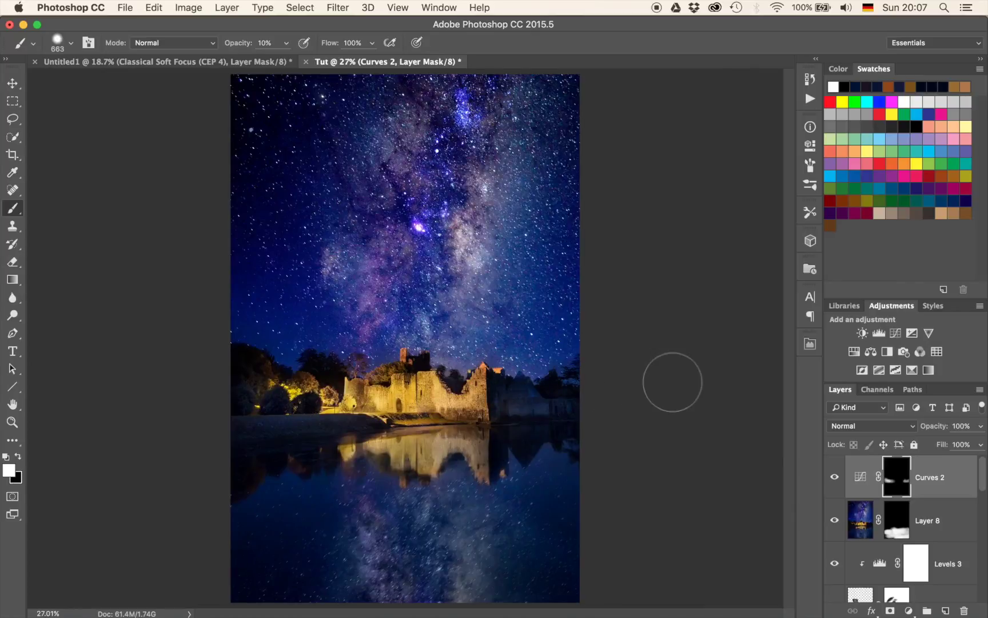
{"action": "key", "text": "super+minus"}
{"action": "key", "text": "super+plus"}
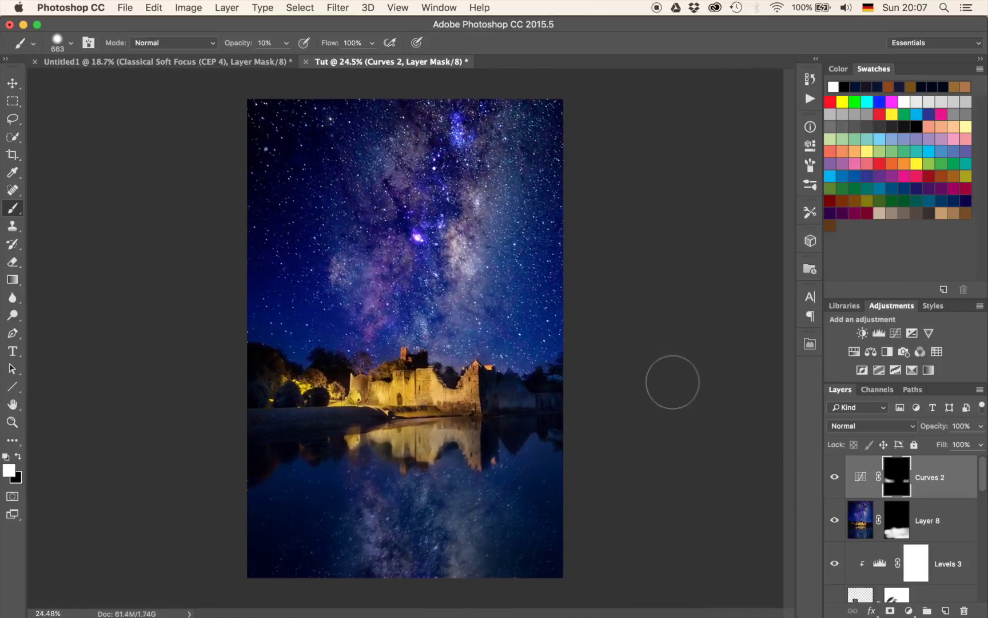